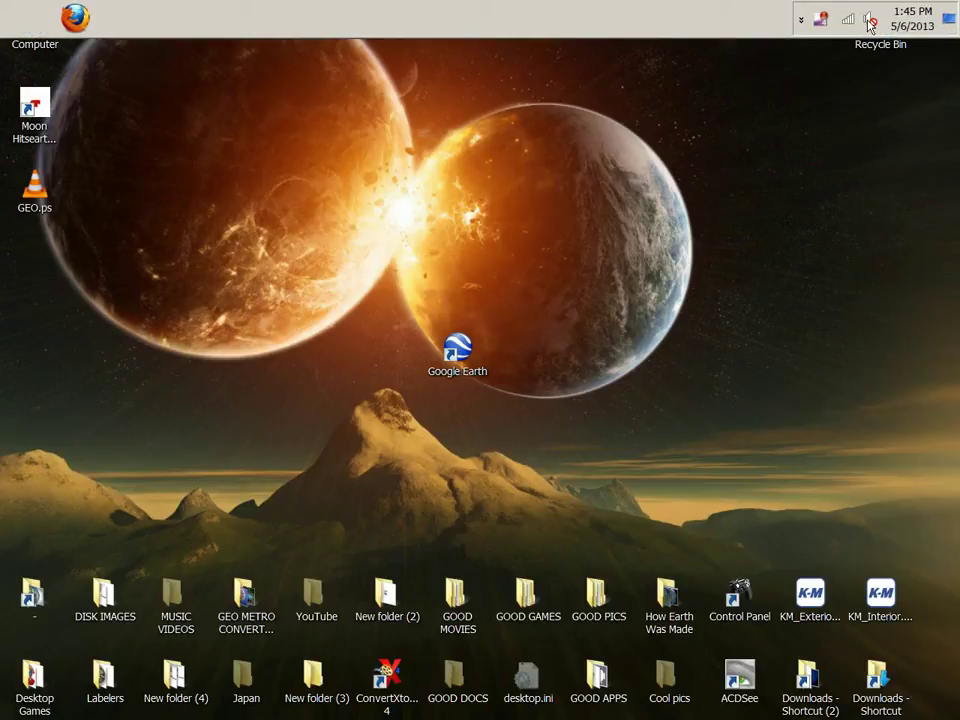
{"action": "left_click", "coordinate": [868, 22]}
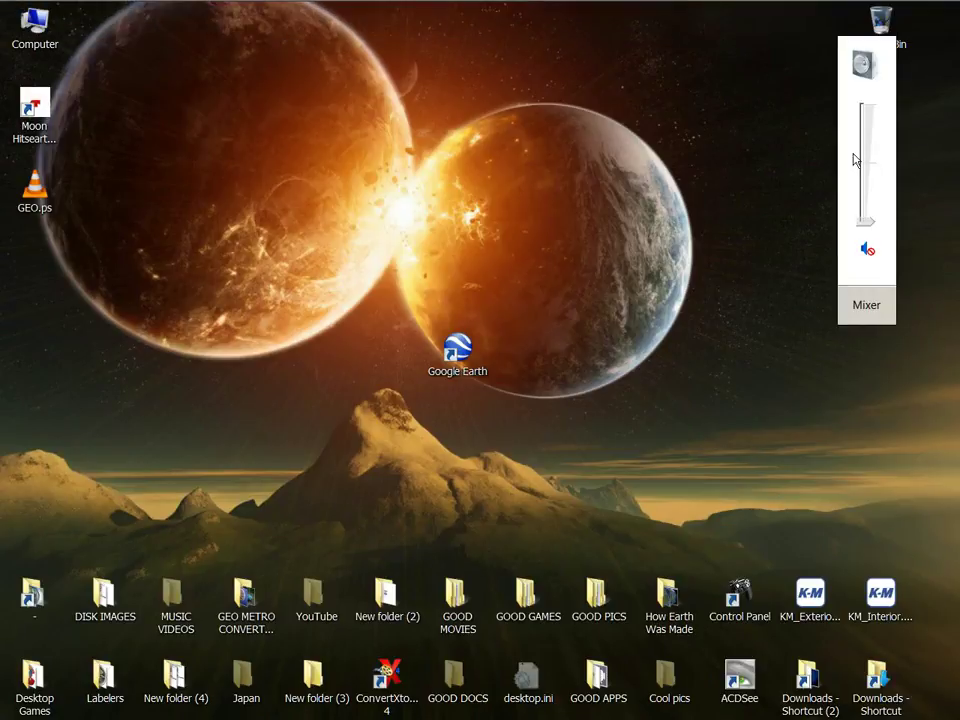
{"action": "left_click", "coordinate": [362, 190]}
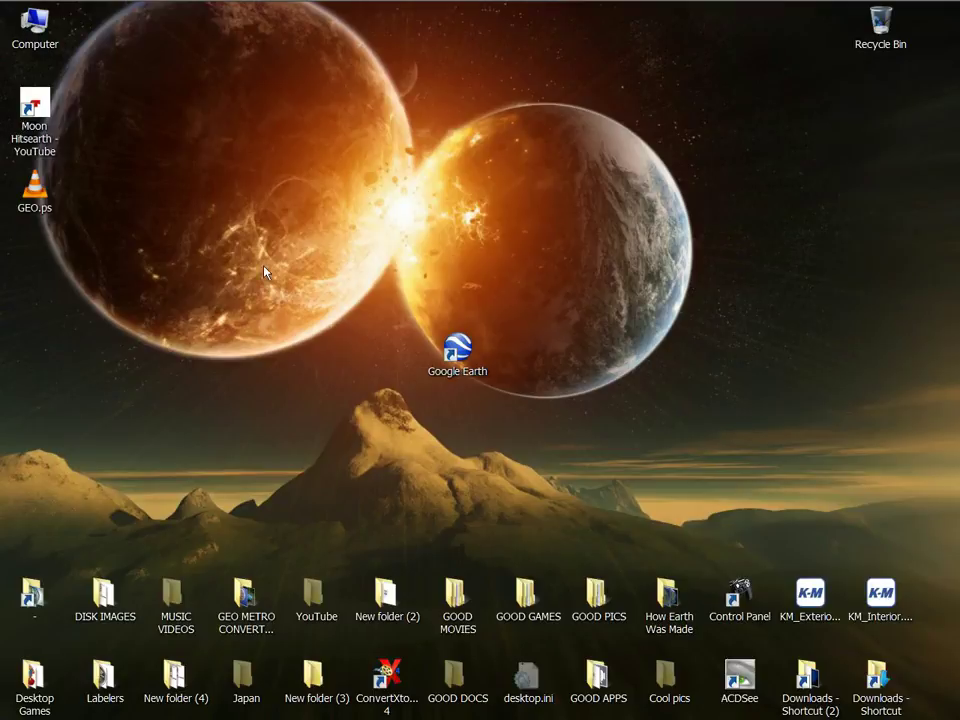
Launch Google Earth and select the SP moon NA image overlay in the saved places
{"action": "double_click", "coordinate": [459, 349]}
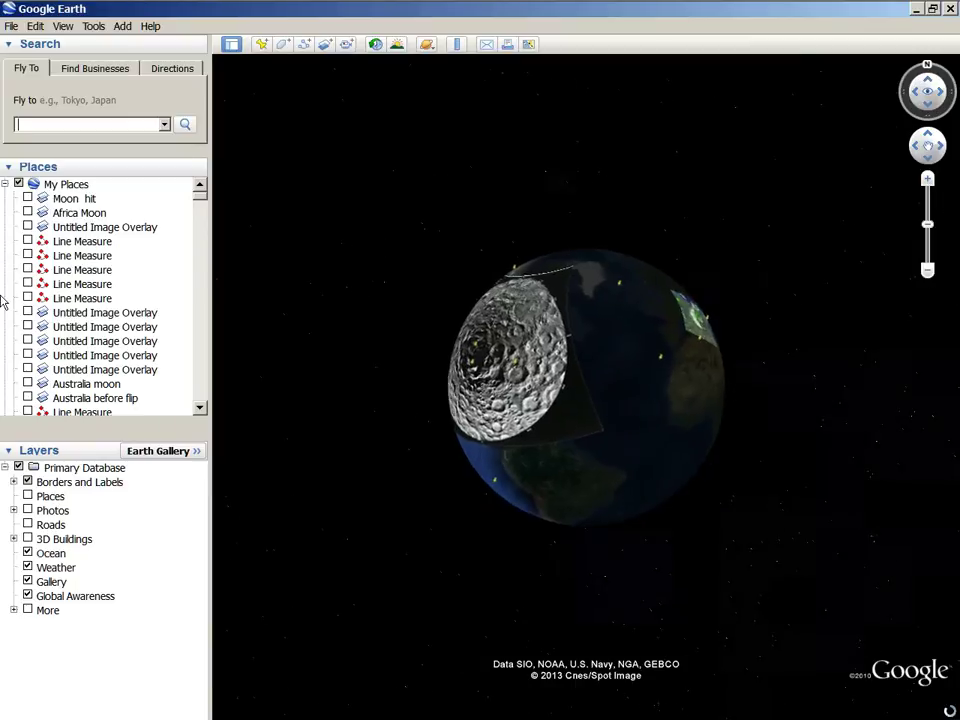
{"action": "left_click_drag", "start_coordinate": [199, 195], "coordinate": [199, 366]}
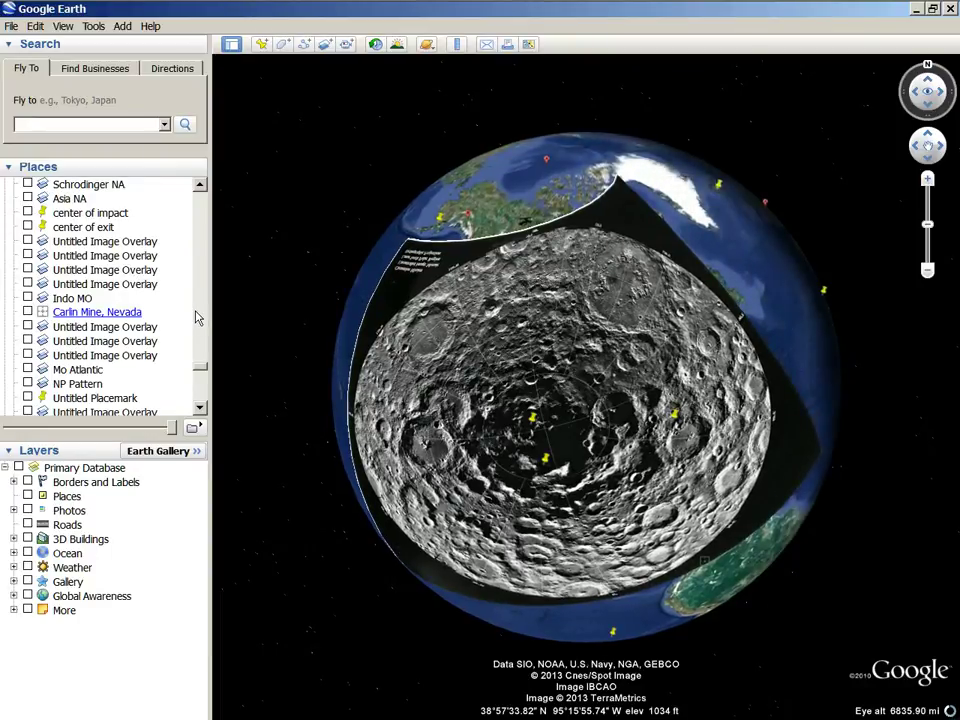
{"action": "left_click", "coordinate": [186, 316]}
{"action": "scroll", "coordinate": [182, 324], "scroll_direction": "up", "scroll_amount": 6}
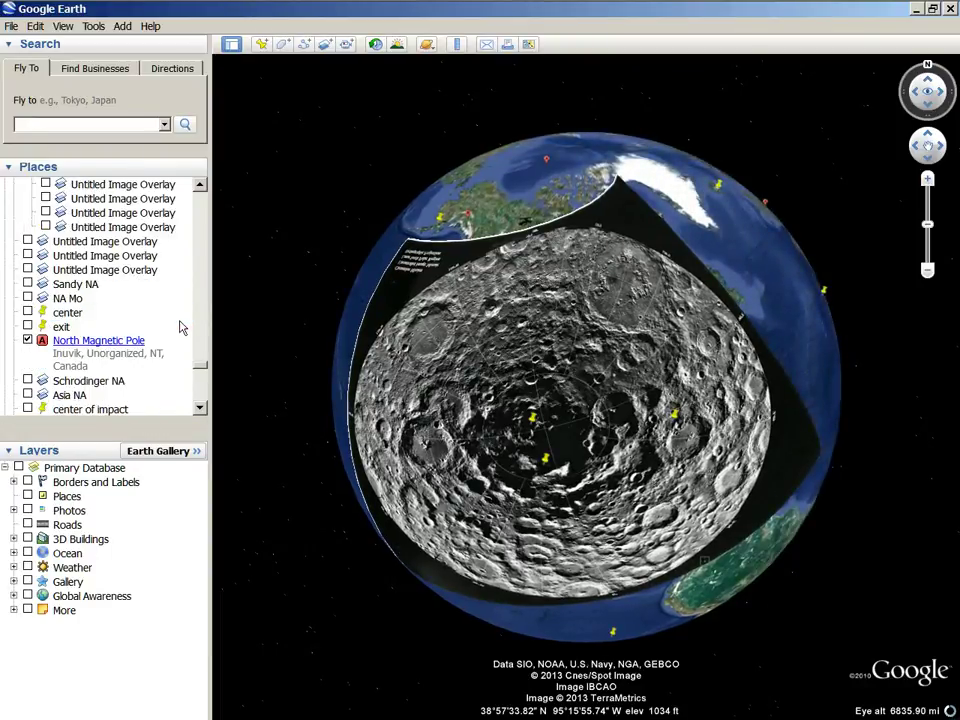
{"action": "scroll", "coordinate": [175, 327], "scroll_direction": "up", "scroll_amount": 10}
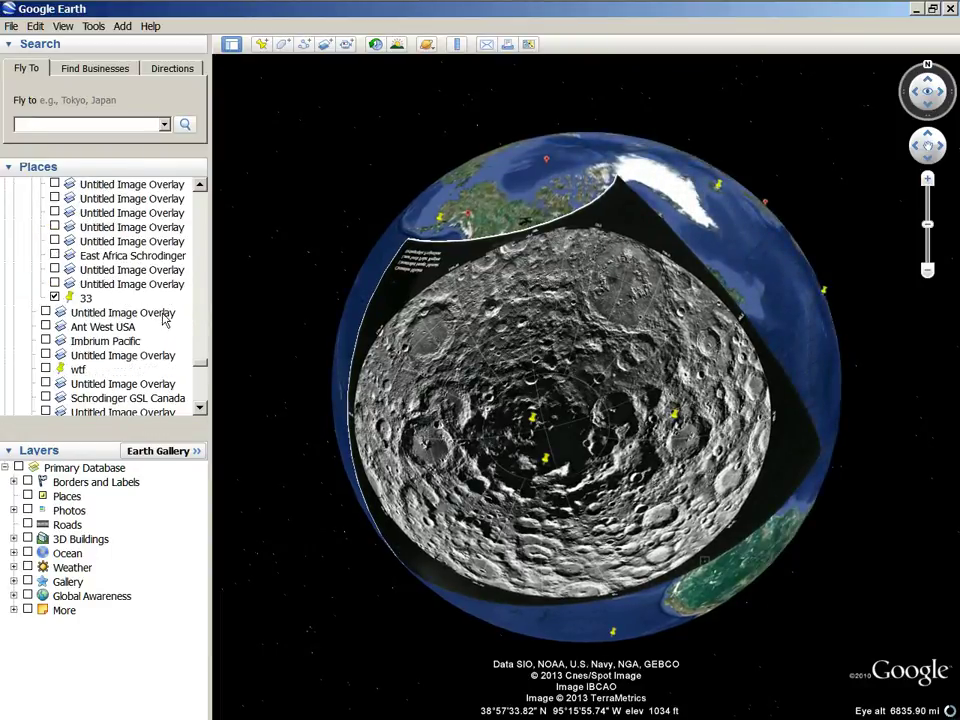
{"action": "scroll", "coordinate": [131, 316], "scroll_direction": "up", "scroll_amount": 10}
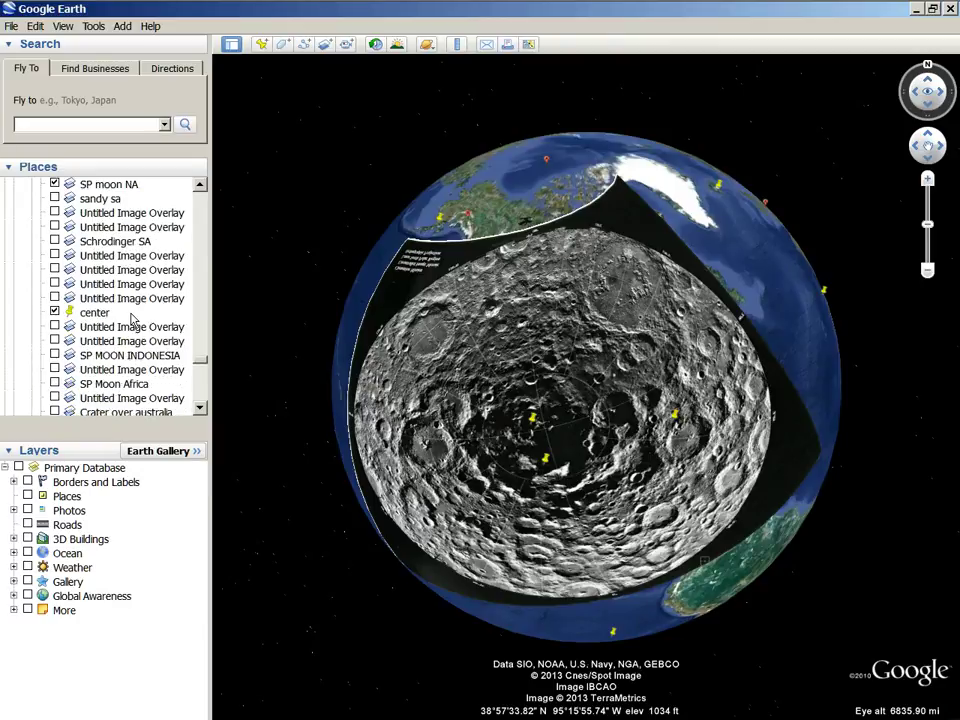
{"action": "scroll", "coordinate": [130, 320], "scroll_direction": "up", "scroll_amount": 2}
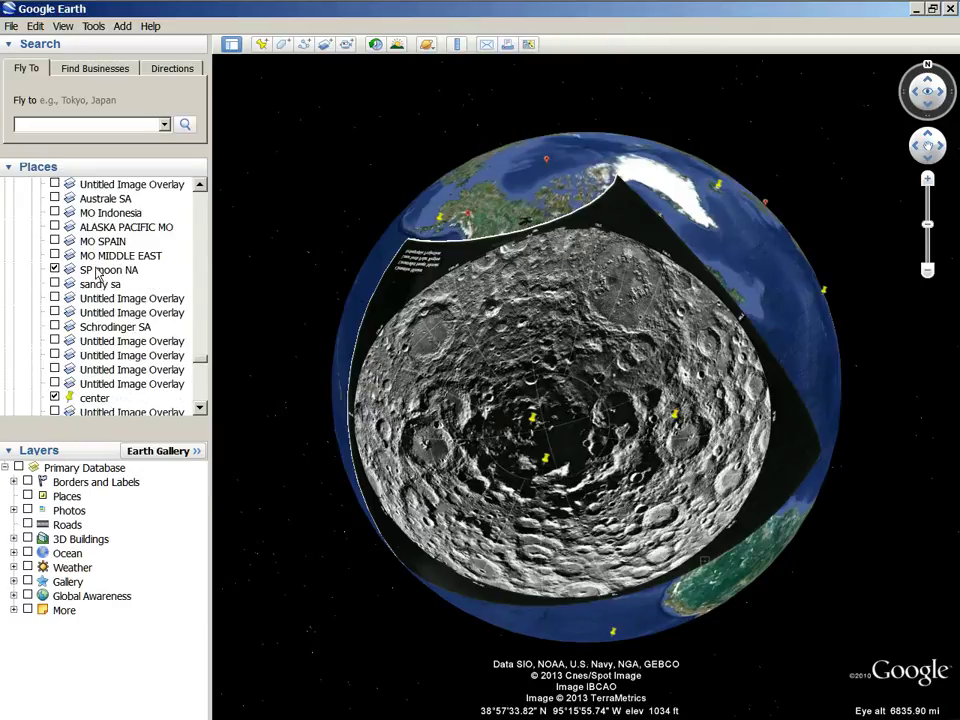
{"action": "left_click", "coordinate": [100, 270]}
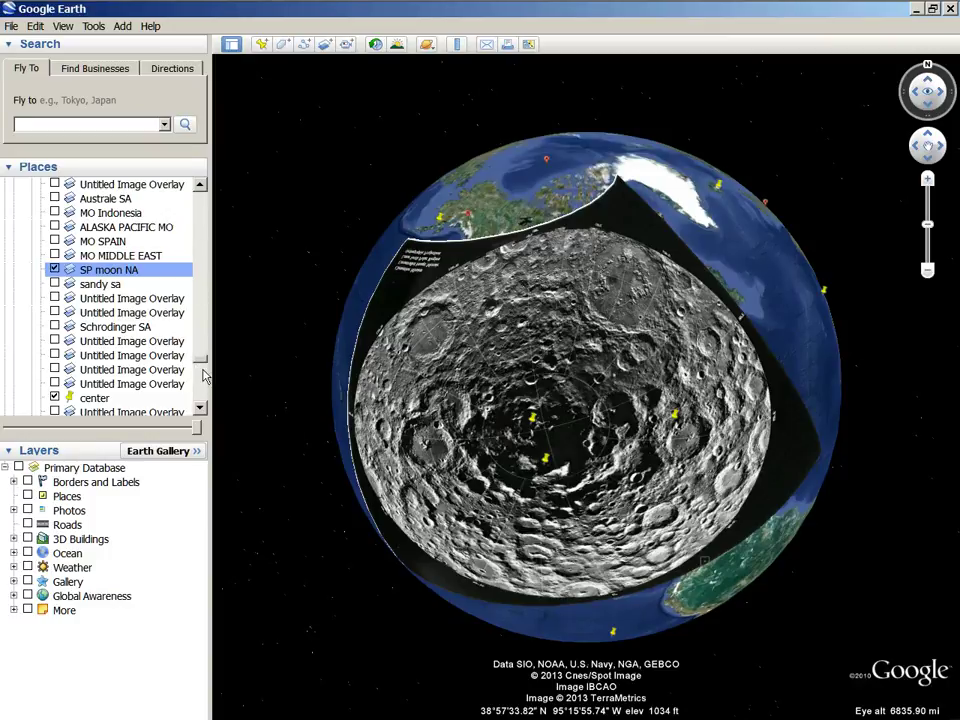
Compare the SP moon NA overlay with North America by fading it to fully transparent and back to fully opaque
{"action": "left_click_drag", "start_coordinate": [411, 452], "coordinate": [448, 405]}
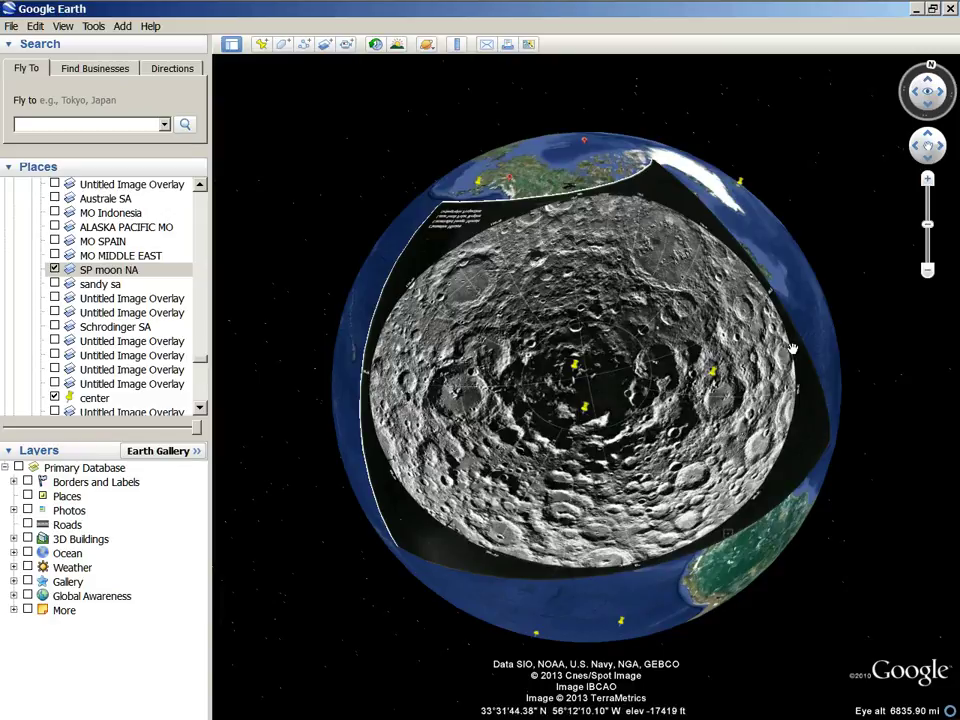
{"action": "left_click_drag", "start_coordinate": [356, 428], "coordinate": [358, 391]}
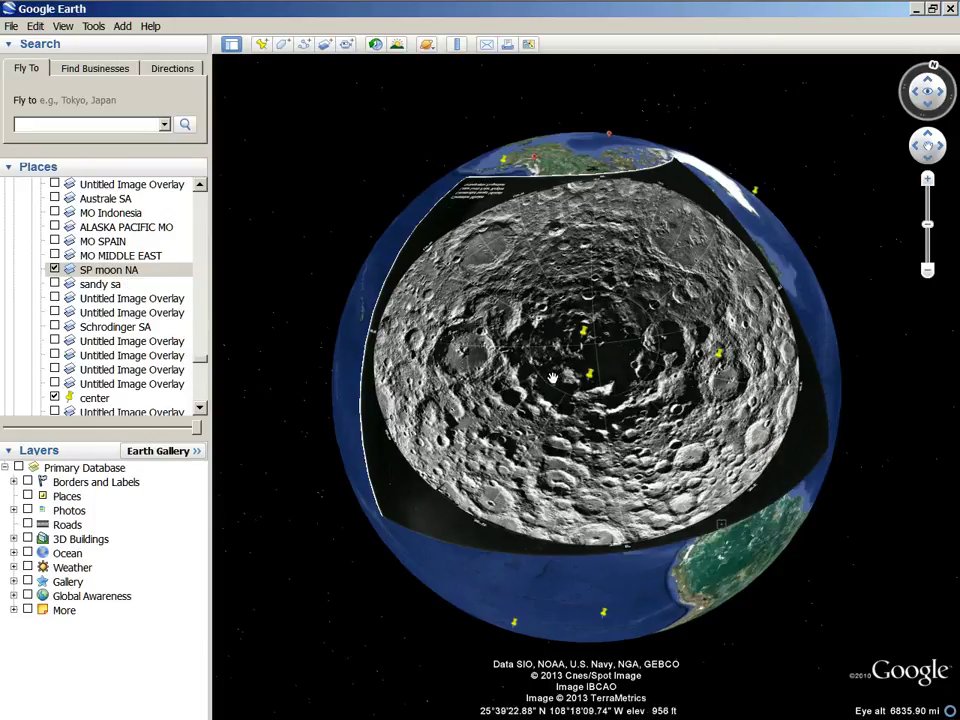
{"action": "scroll", "coordinate": [554, 377], "scroll_direction": "up", "scroll_amount": 3}
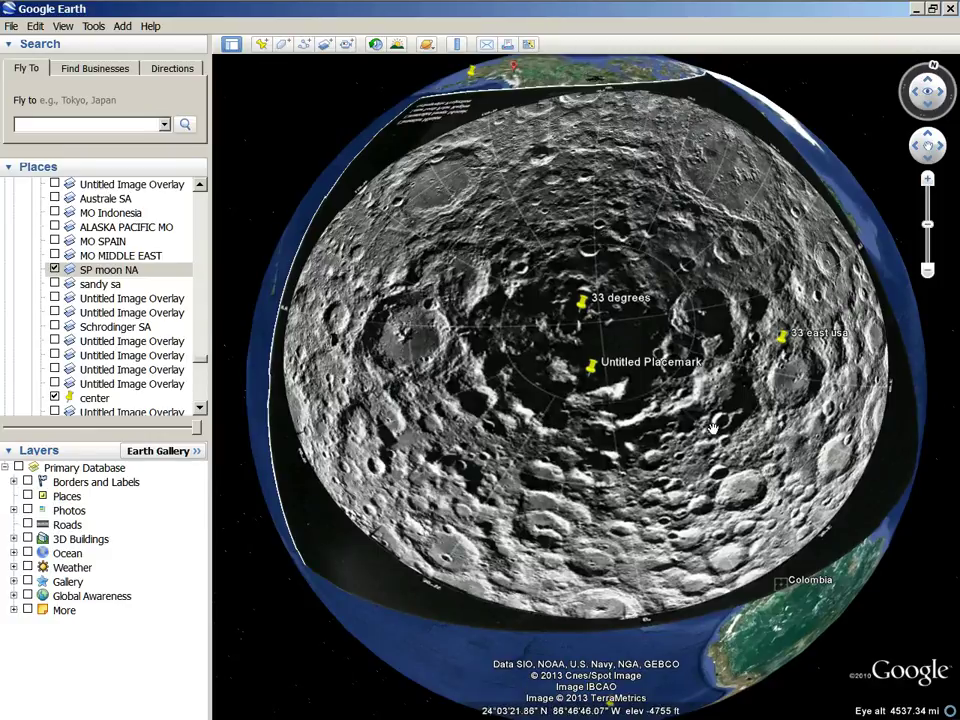
{"action": "left_click_drag", "start_coordinate": [720, 420], "coordinate": [608, 435]}
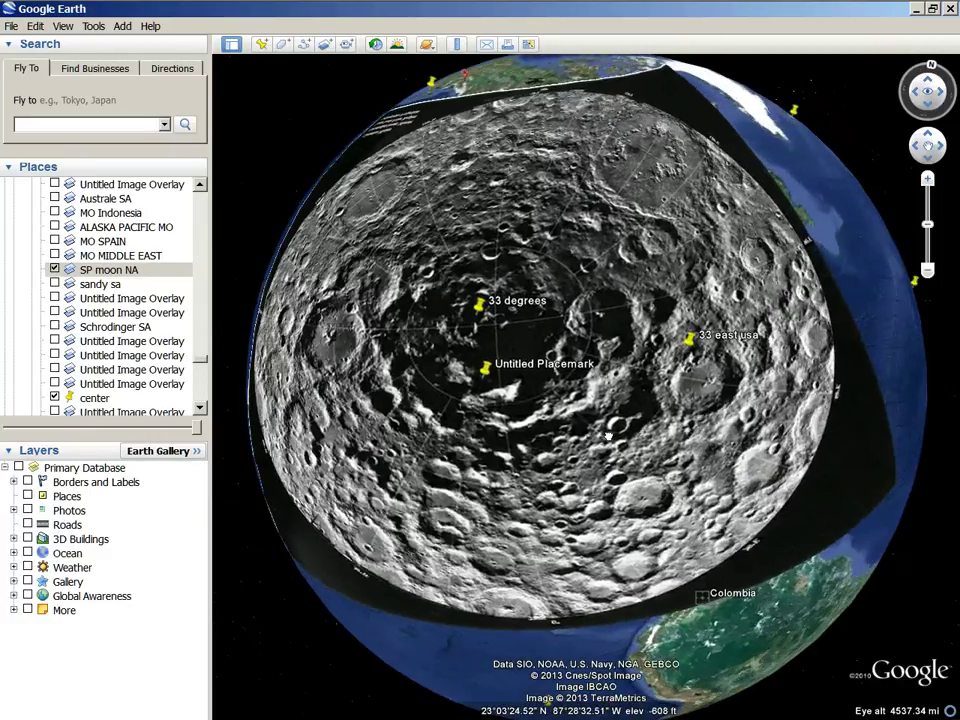
{"action": "left_click", "coordinate": [104, 272]}
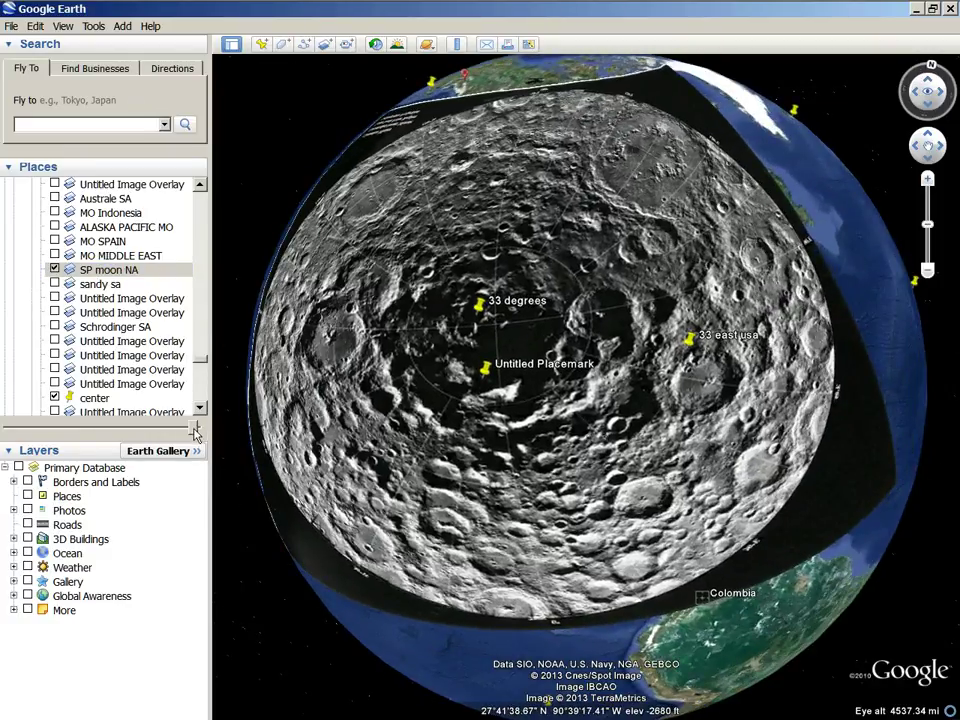
{"action": "left_click_drag", "start_coordinate": [200, 428], "coordinate": [8, 428]}
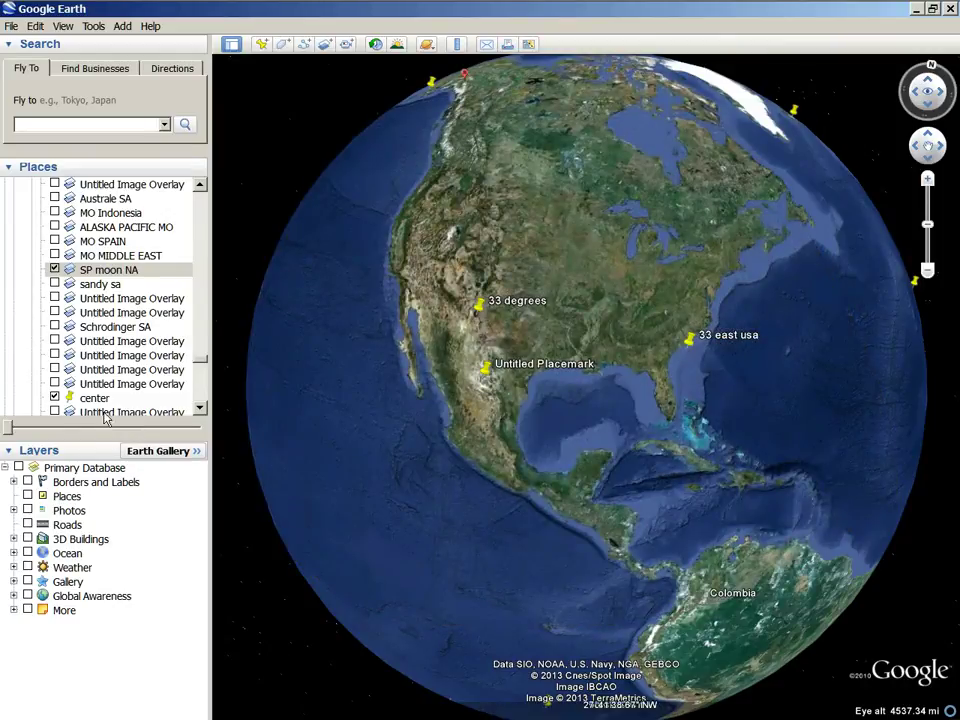
{"action": "left_click_drag", "start_coordinate": [14, 428], "coordinate": [200, 428]}
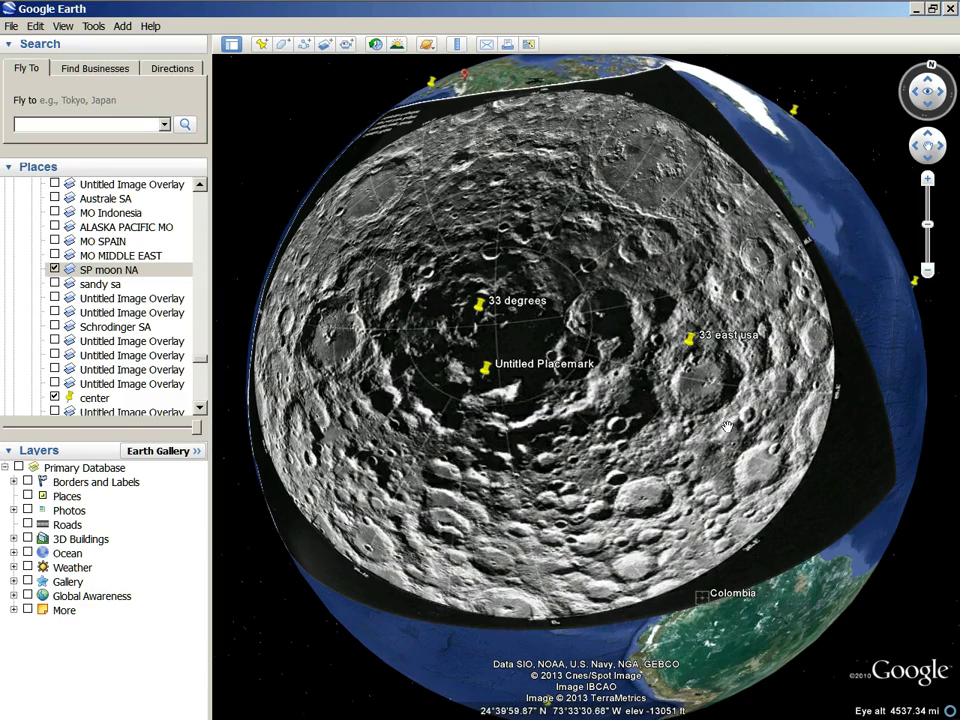
Compare the crater beside the 33 east usa placemark with the sea floor off Florida by fading the overlay out and back in
{"action": "scroll", "coordinate": [721, 423], "scroll_direction": "up", "scroll_amount": 5}
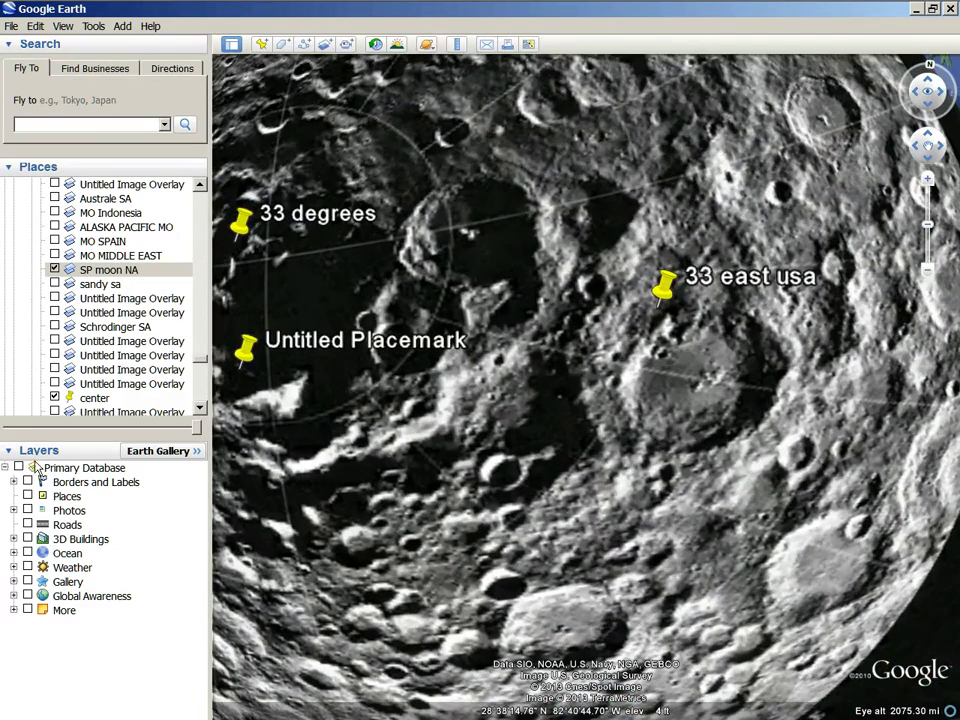
{"action": "left_click_drag", "start_coordinate": [197, 430], "coordinate": [489, 466]}
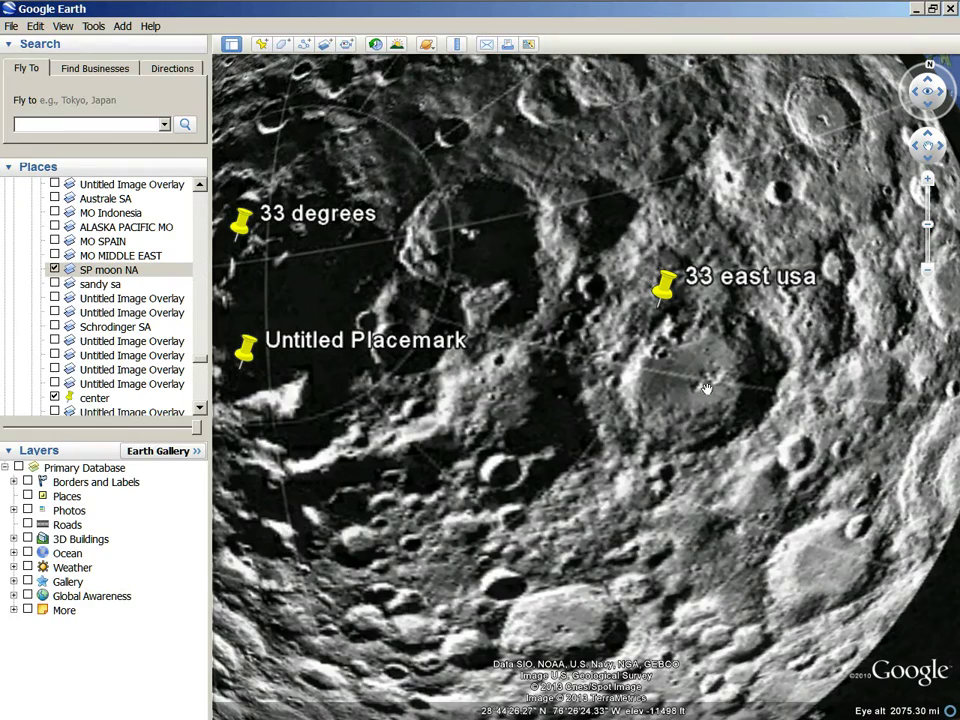
{"action": "left_click_drag", "start_coordinate": [199, 433], "coordinate": [8, 430]}
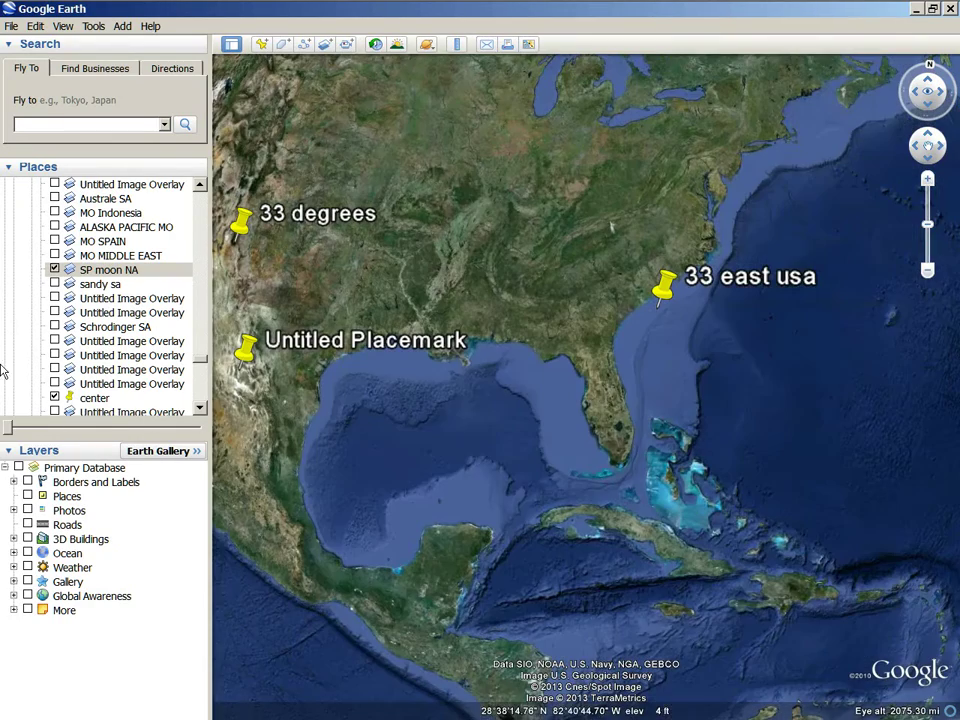
{"action": "double_click", "coordinate": [699, 376]}
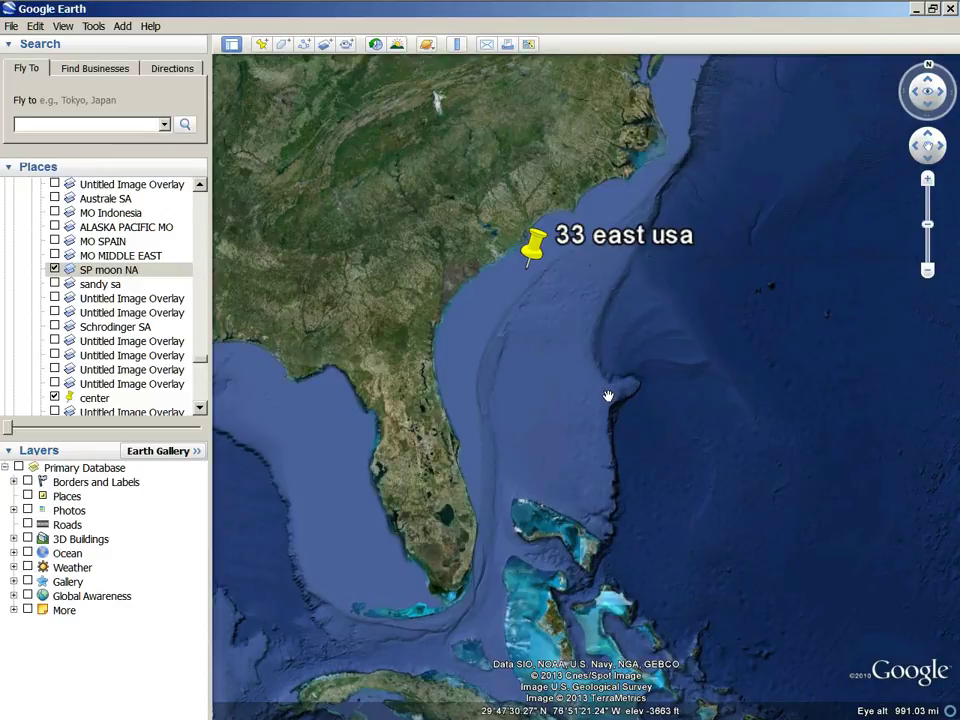
{"action": "left_click_drag", "start_coordinate": [10, 428], "coordinate": [372, 505]}
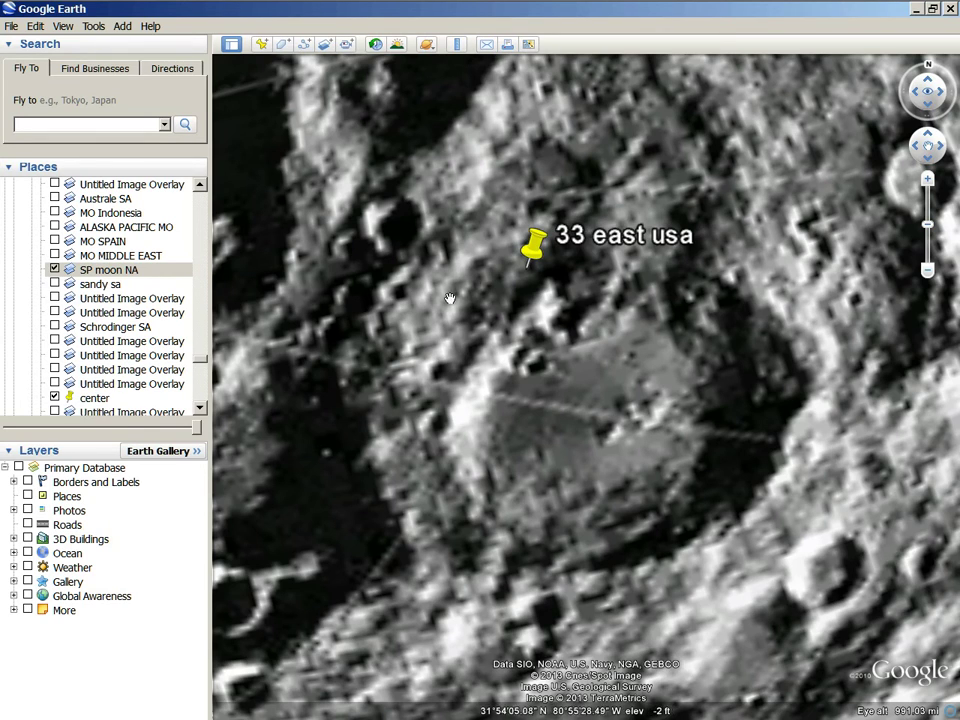
Examine the craters northwest of the 33 east usa placemark, fading the overlay to partly and finally fully transparent over the Great Lakes
{"action": "left_click_drag", "start_coordinate": [435, 300], "coordinate": [516, 369]}
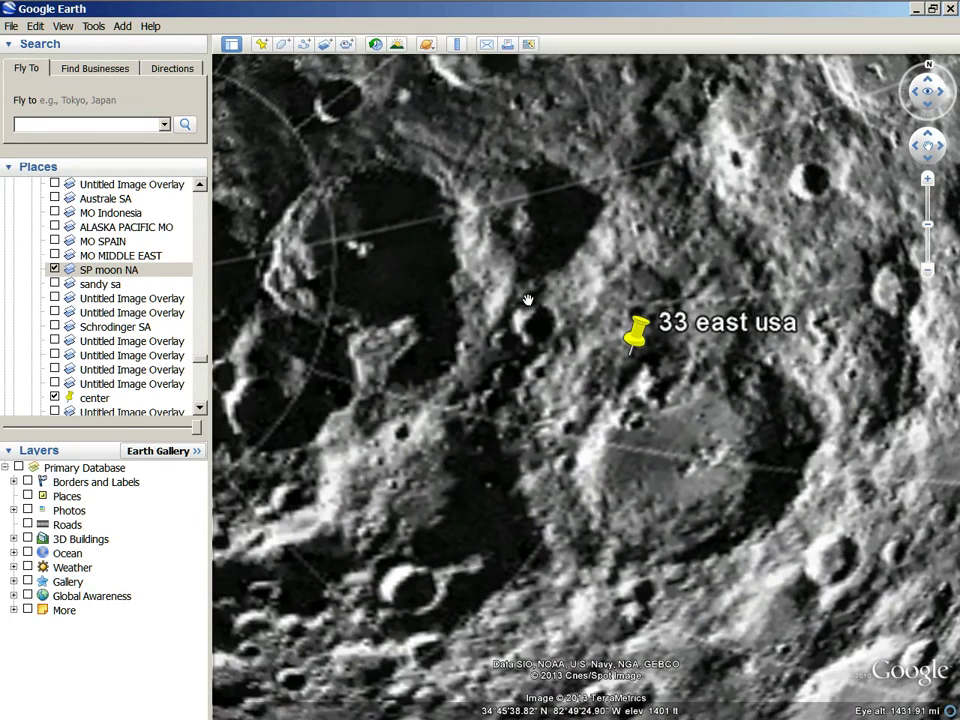
{"action": "left_click_drag", "start_coordinate": [339, 439], "coordinate": [443, 503]}
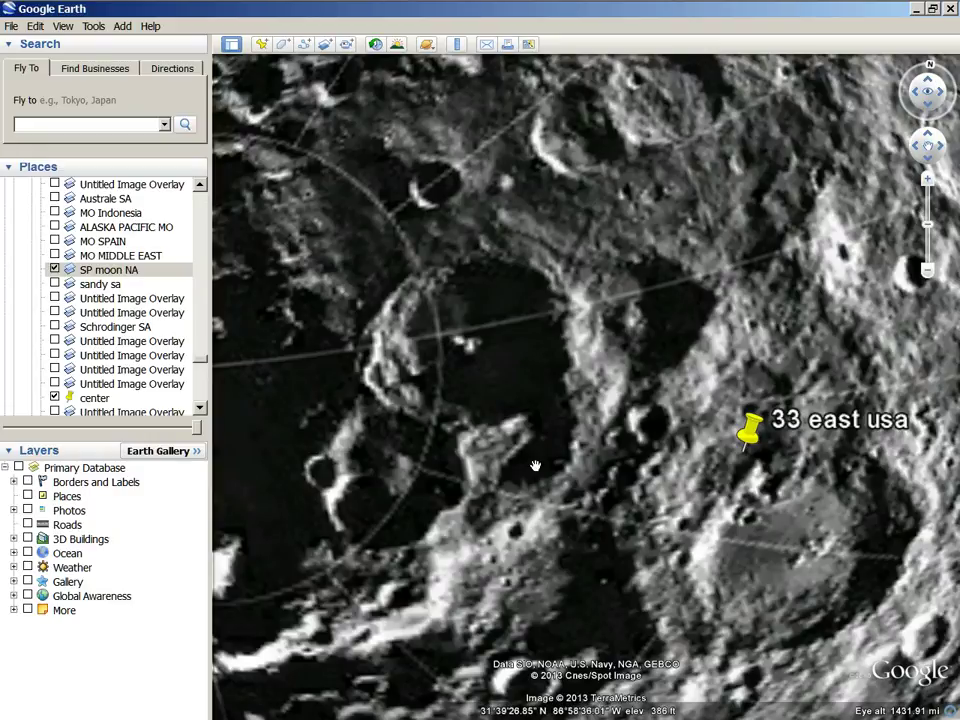
{"action": "left_click_drag", "start_coordinate": [592, 254], "coordinate": [450, 424]}
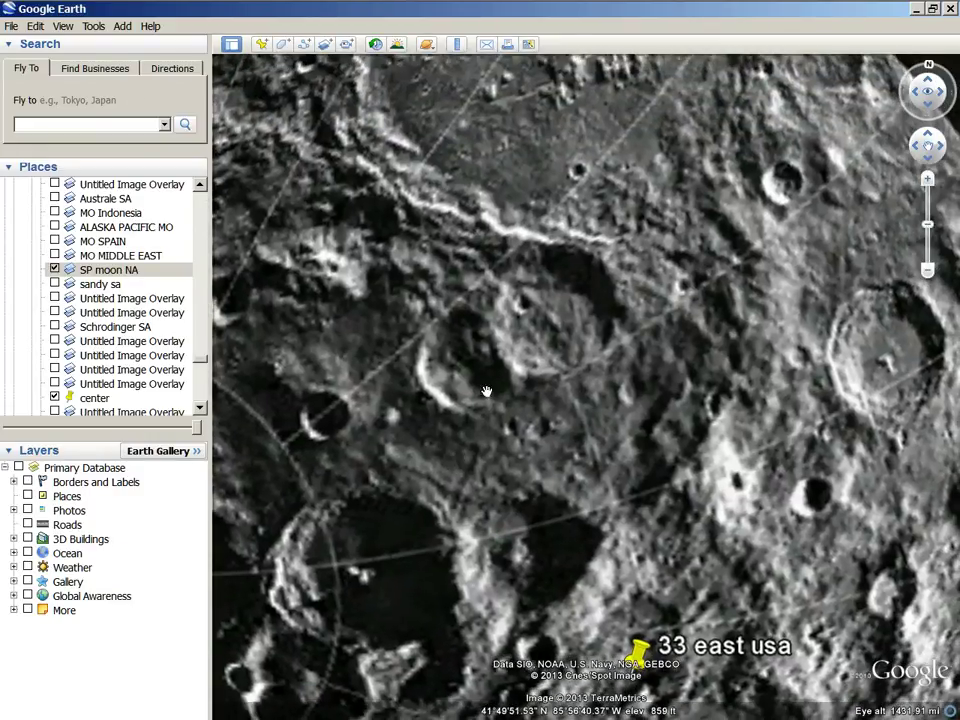
{"action": "mouse_move", "coordinate": [198, 432]}
{"action": "left_mouse_down"}
{"action": "mouse_move", "coordinate": [22, 424]}
{"action": "mouse_move", "coordinate": [199, 424]}
{"action": "mouse_move", "coordinate": [22, 425]}
{"action": "mouse_move", "coordinate": [238, 458]}
{"action": "mouse_move", "coordinate": [94, 433]}
{"action": "mouse_move", "coordinate": [199, 430]}
{"action": "left_mouse_up"}
{"action": "scroll", "coordinate": [553, 467], "scroll_direction": "down", "scroll_amount": 3}
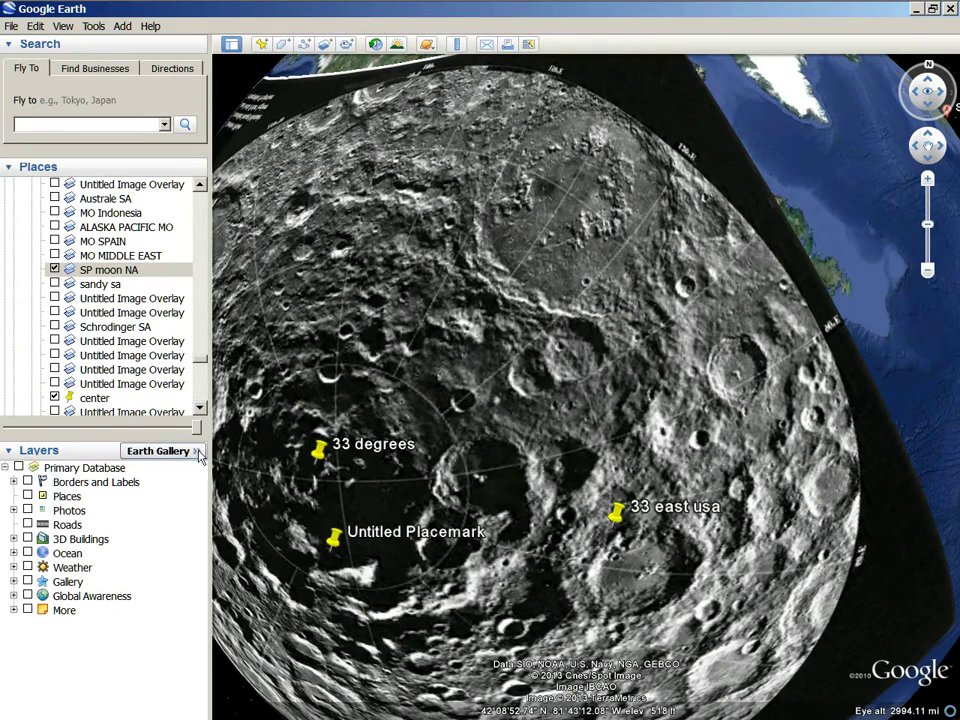
{"action": "left_click_drag", "start_coordinate": [199, 428], "coordinate": [154, 340]}
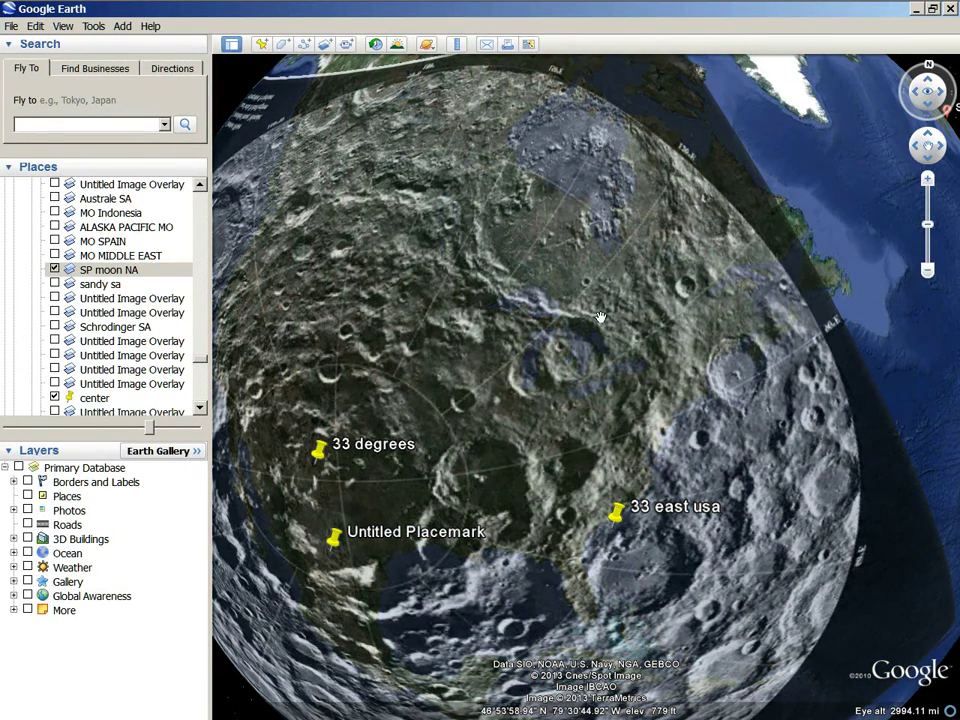
{"action": "left_click_drag", "start_coordinate": [153, 430], "coordinate": [12, 420]}
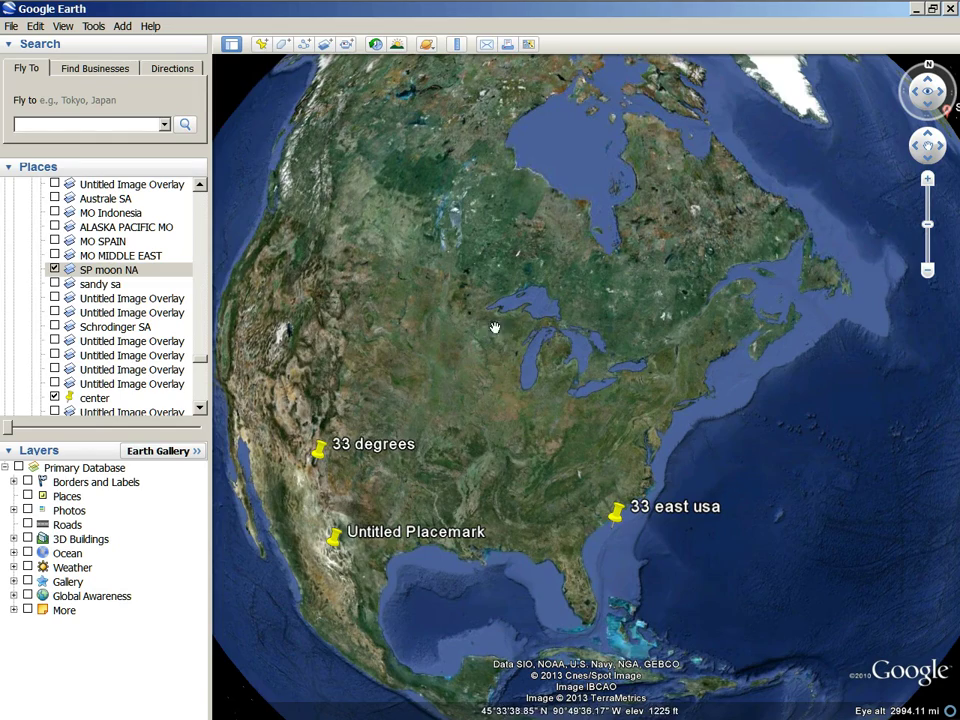
Compare Lake Michigan and Lake Huron with the two adjoining craters by making the overlay fully opaque and fully transparent again
{"action": "scroll", "coordinate": [494, 327], "scroll_direction": "up", "scroll_amount": 5}
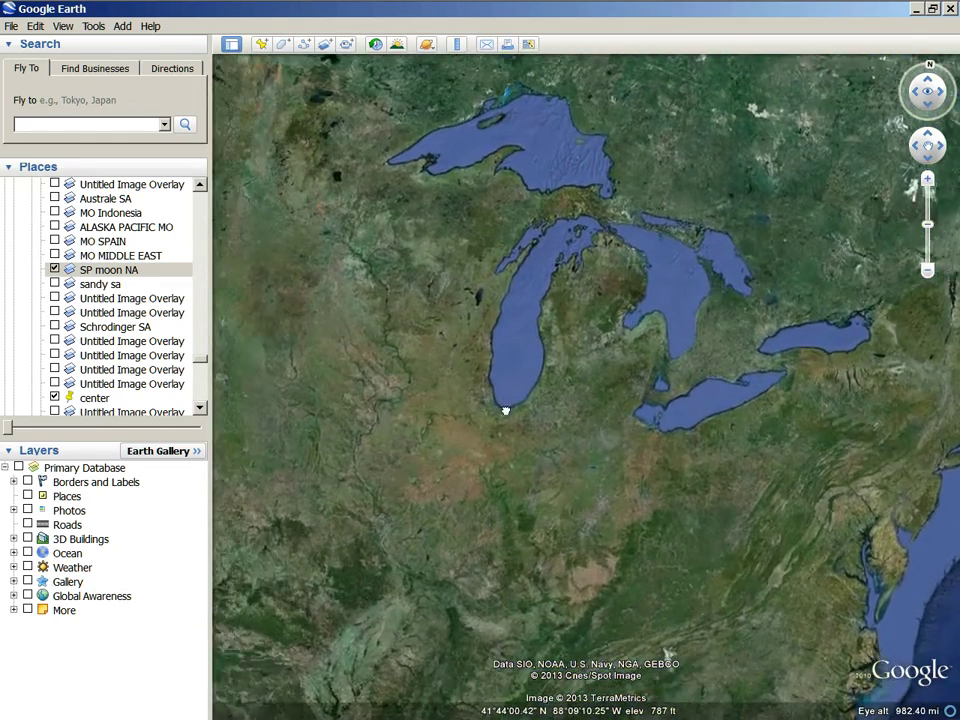
{"action": "left_click_drag", "start_coordinate": [506, 410], "coordinate": [600, 411]}
{"action": "scroll", "coordinate": [519, 396], "scroll_direction": "up", "scroll_amount": 3}
{"action": "left_click_drag", "start_coordinate": [474, 435], "coordinate": [446, 424]}
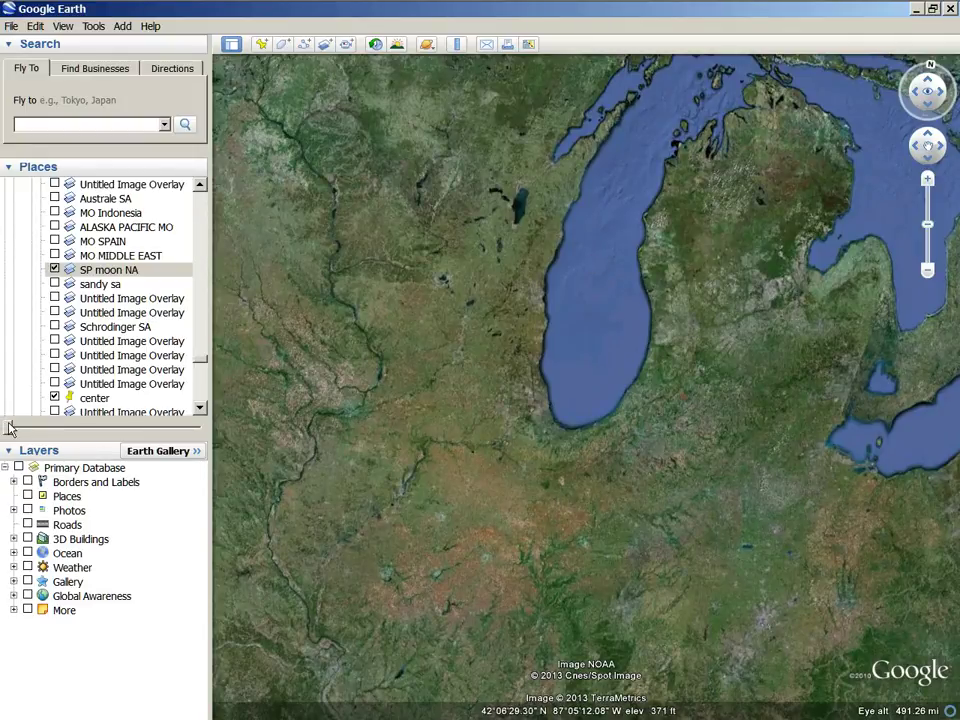
{"action": "left_click_drag", "start_coordinate": [9, 428], "coordinate": [251, 333]}
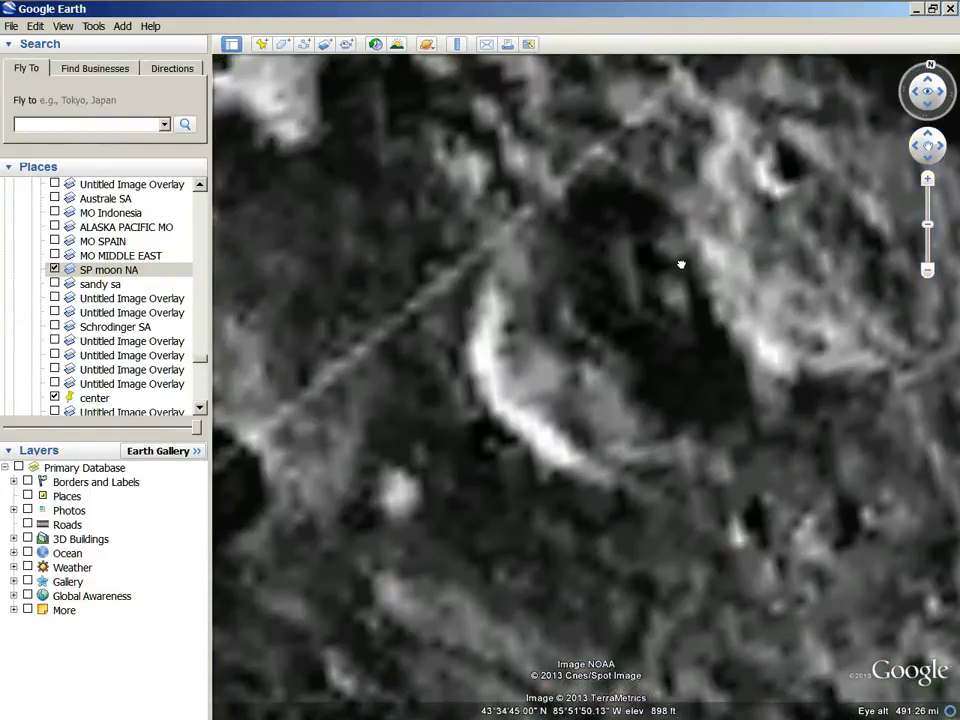
{"action": "left_click_drag", "start_coordinate": [681, 264], "coordinate": [523, 389]}
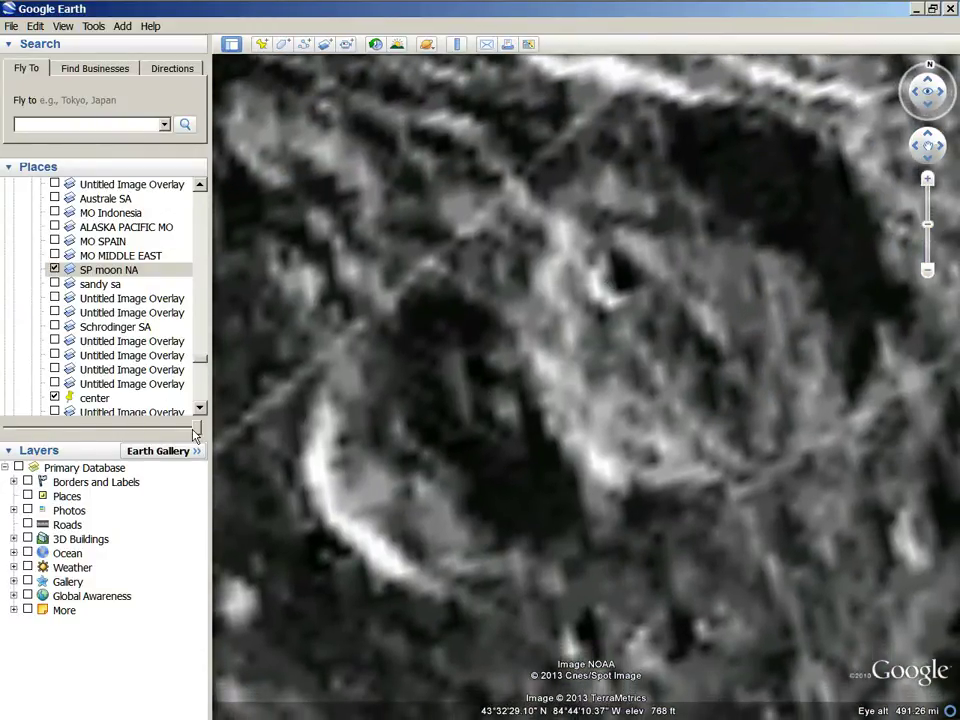
{"action": "left_click_drag", "start_coordinate": [200, 430], "coordinate": [3, 290]}
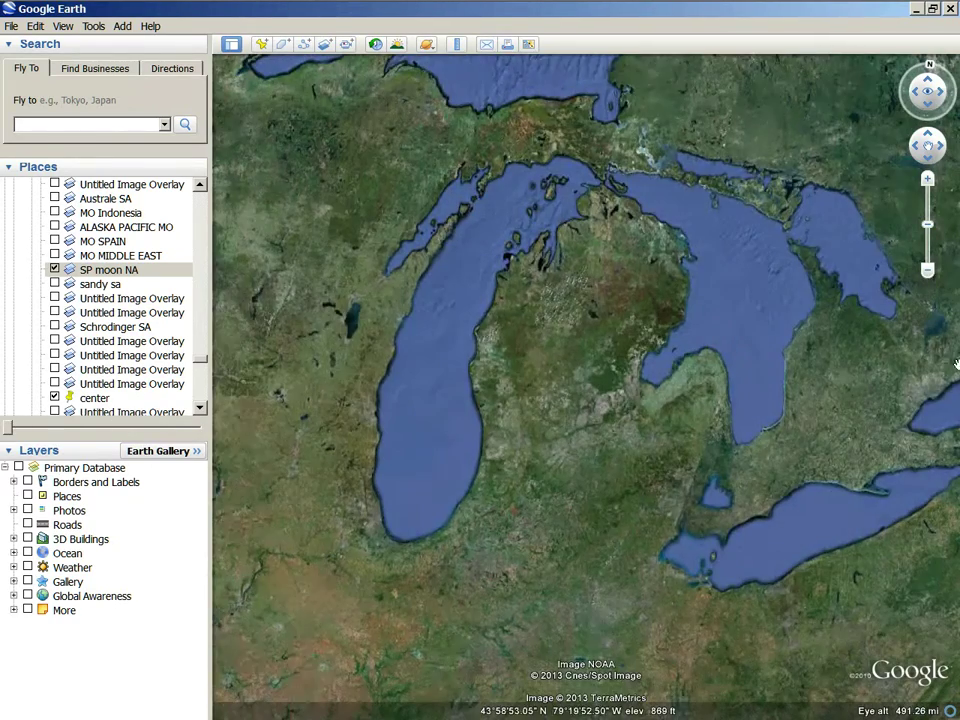
Inspect Michigan's northern Lower Peninsula up close, restore the overlay to full opacity, and bring the whole moon image back into view
{"action": "scroll", "coordinate": [628, 388], "scroll_direction": "up", "scroll_amount": 3}
{"action": "left_click_drag", "start_coordinate": [705, 314], "coordinate": [654, 431]}
{"action": "scroll", "coordinate": [626, 386], "scroll_direction": "up", "scroll_amount": 2}
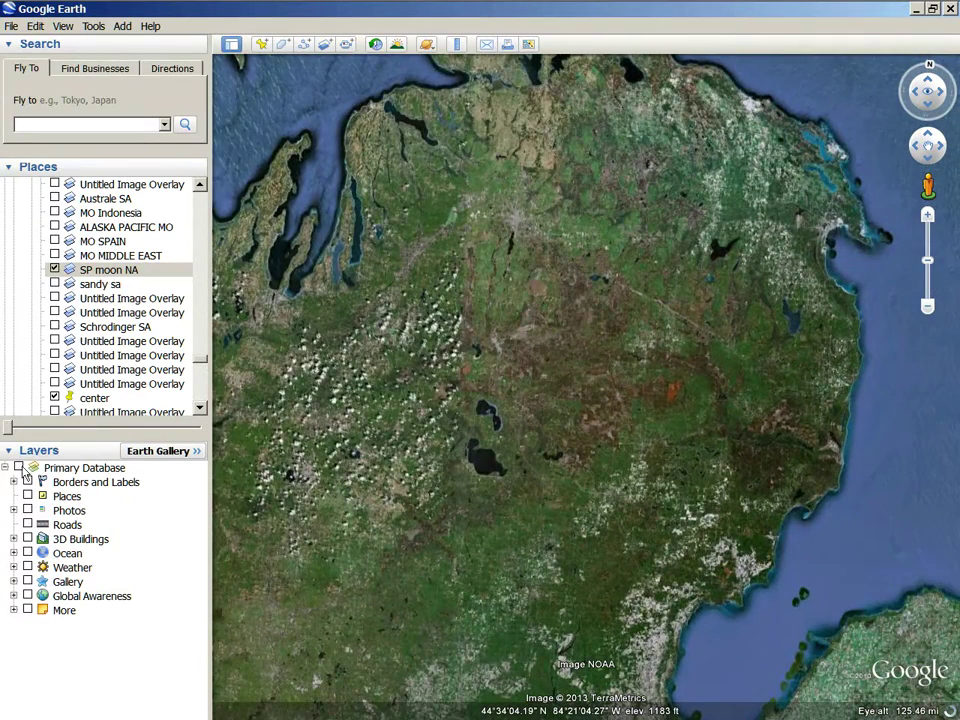
{"action": "left_click_drag", "start_coordinate": [8, 432], "coordinate": [200, 428]}
{"action": "scroll", "coordinate": [499, 409], "scroll_direction": "down", "scroll_amount": 3}
{"action": "scroll", "coordinate": [491, 404], "scroll_direction": "down", "scroll_amount": 5}
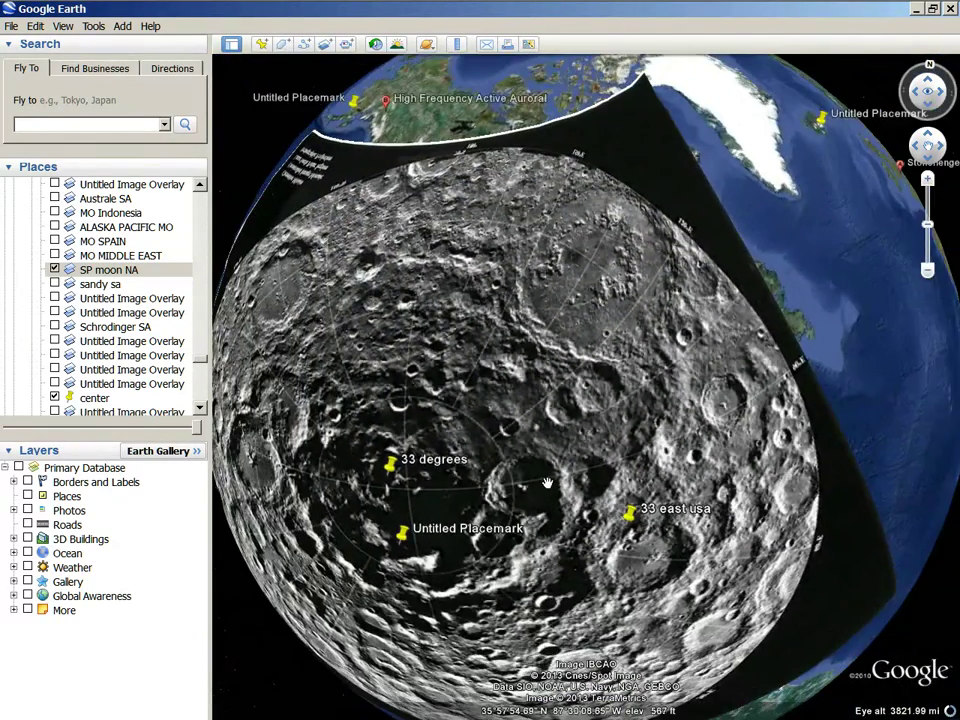
{"action": "left_click_drag", "start_coordinate": [548, 484], "coordinate": [715, 362]}
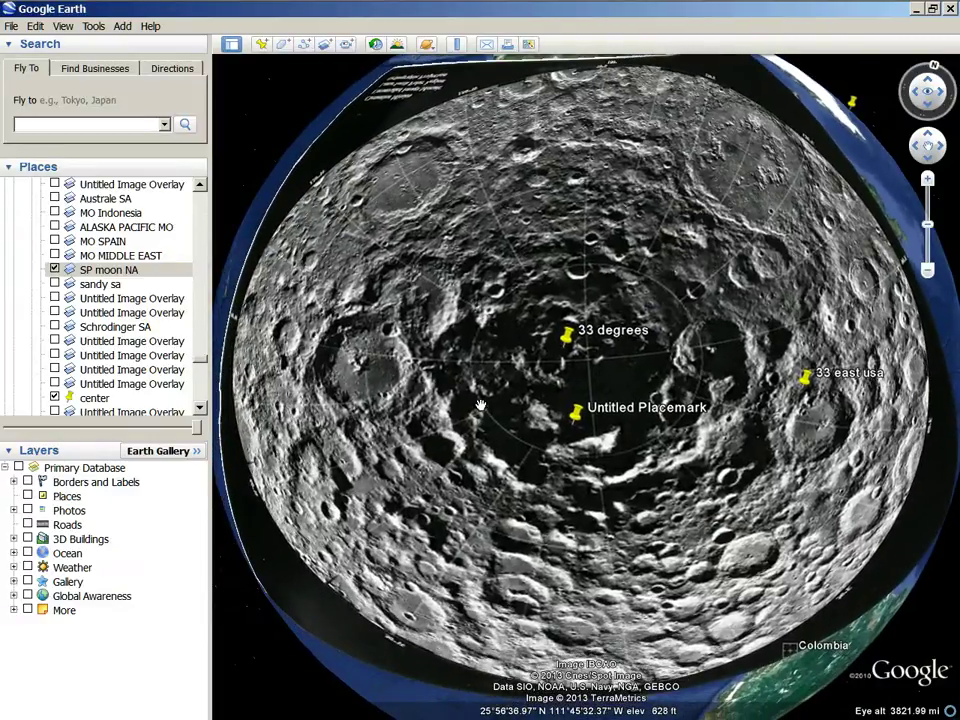
Examine the dark central craters around the 33 degrees placemark up close, and bring the whole moon image back into view
{"action": "left_click_drag", "start_coordinate": [349, 364], "coordinate": [366, 367]}
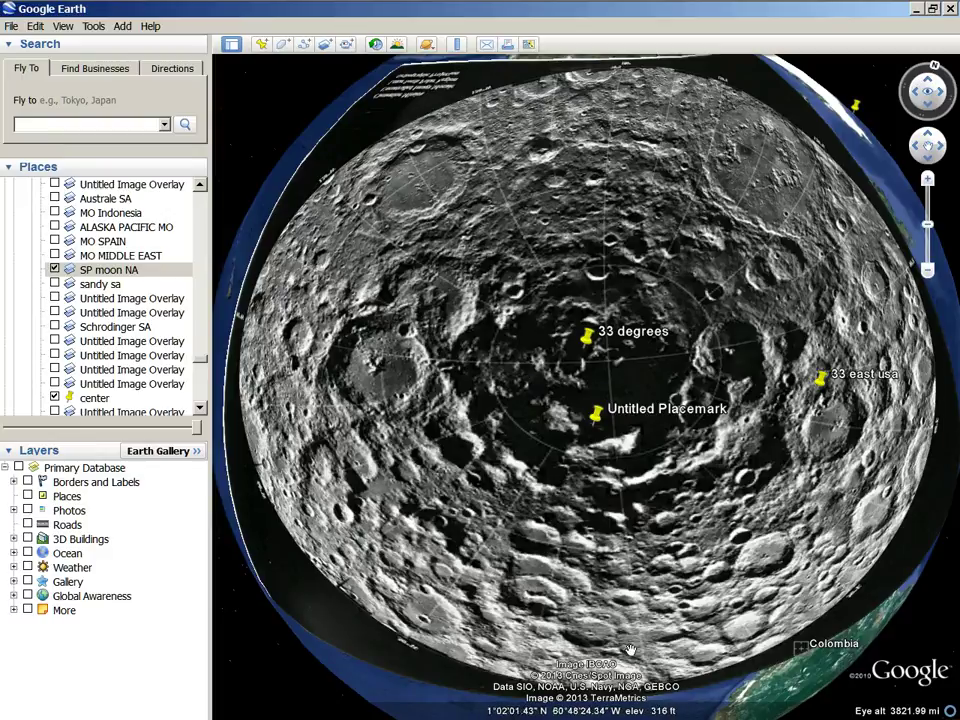
{"action": "left_click_drag", "start_coordinate": [423, 533], "coordinate": [415, 485]}
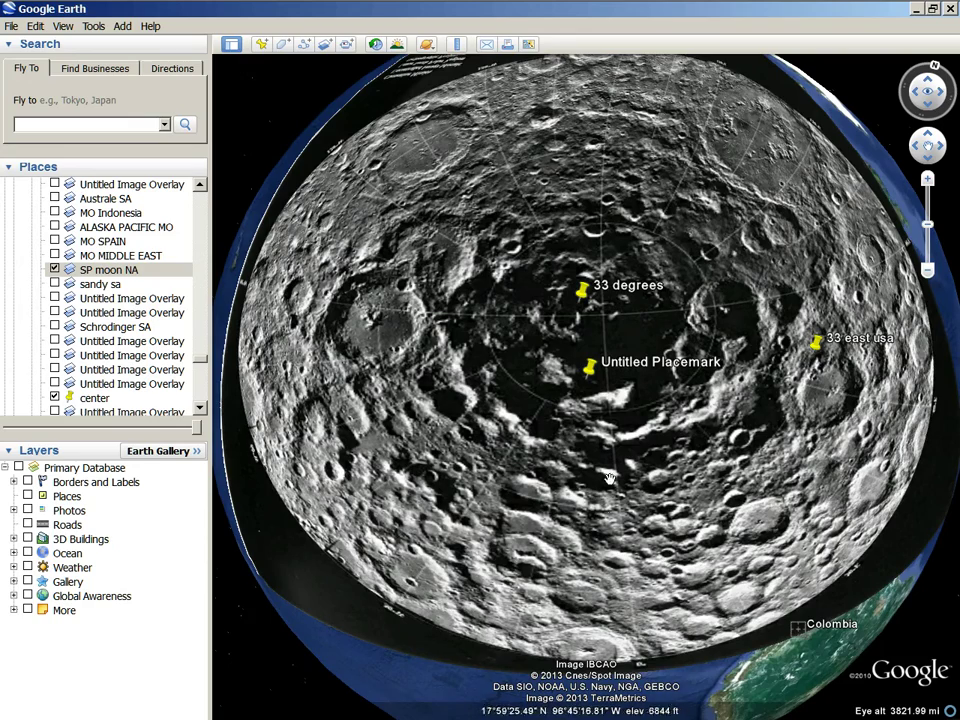
{"action": "scroll", "coordinate": [563, 512], "scroll_direction": "up", "scroll_amount": 3}
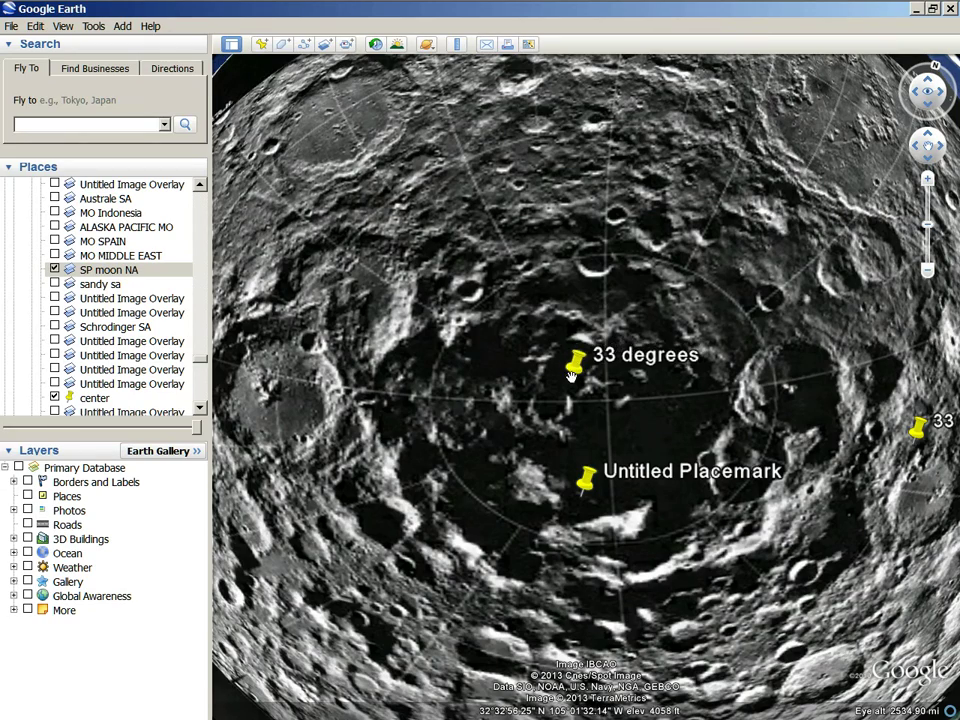
{"action": "scroll", "coordinate": [456, 441], "scroll_direction": "up", "scroll_amount": 1}
{"action": "scroll", "coordinate": [456, 441], "scroll_direction": "down", "scroll_amount": 2}
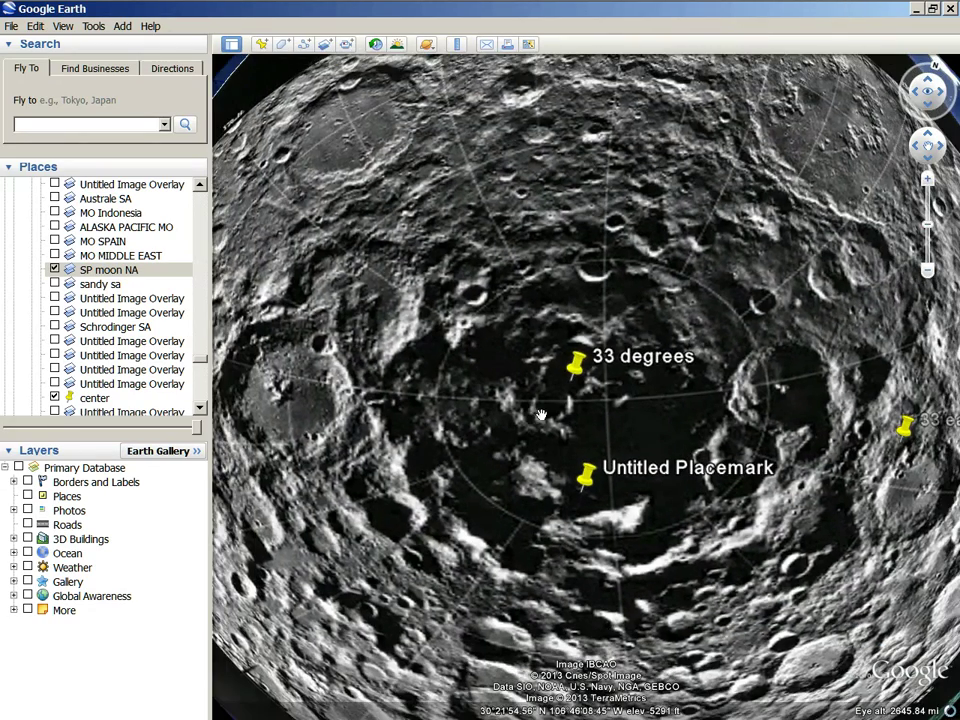
{"action": "scroll", "coordinate": [605, 400], "scroll_direction": "up", "scroll_amount": 3}
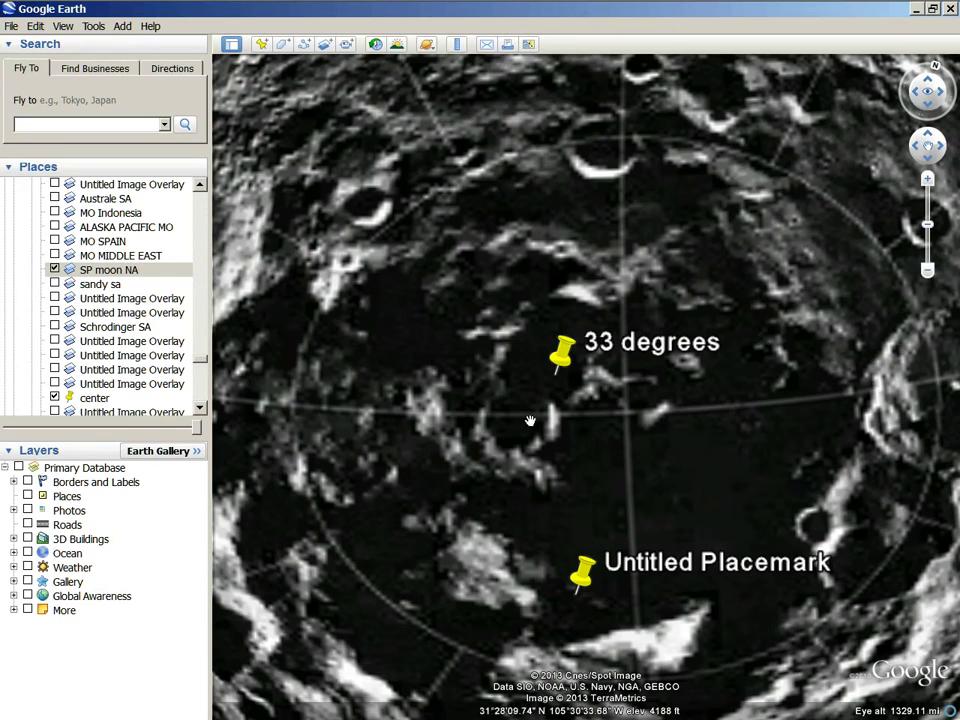
{"action": "scroll", "coordinate": [560, 400], "scroll_direction": "down", "scroll_amount": 3}
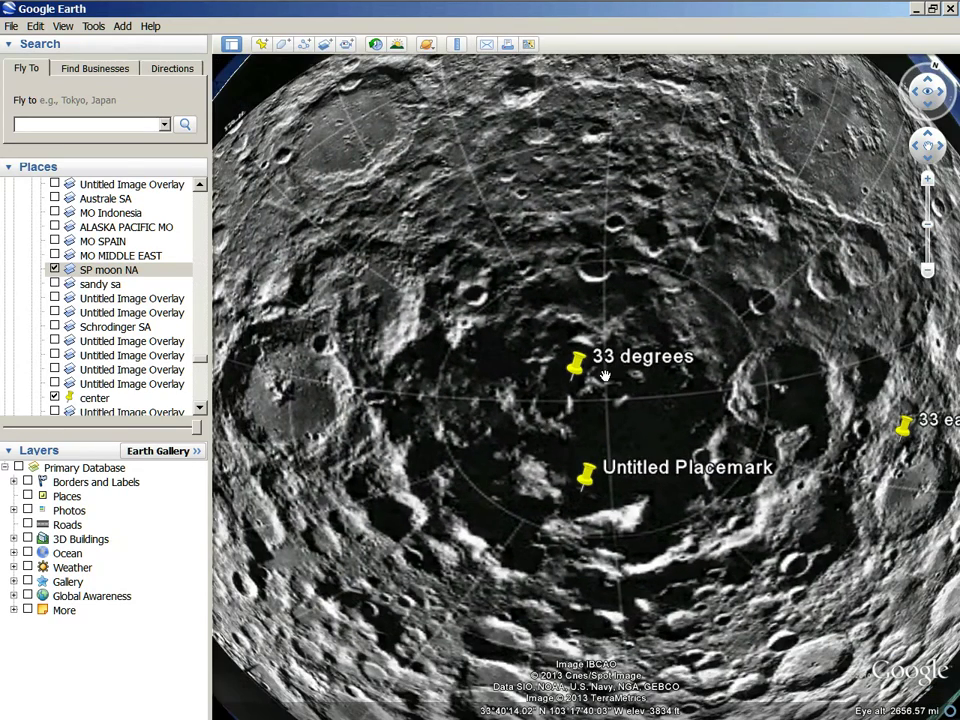
{"action": "scroll", "coordinate": [530, 420], "scroll_direction": "down", "scroll_amount": 1}
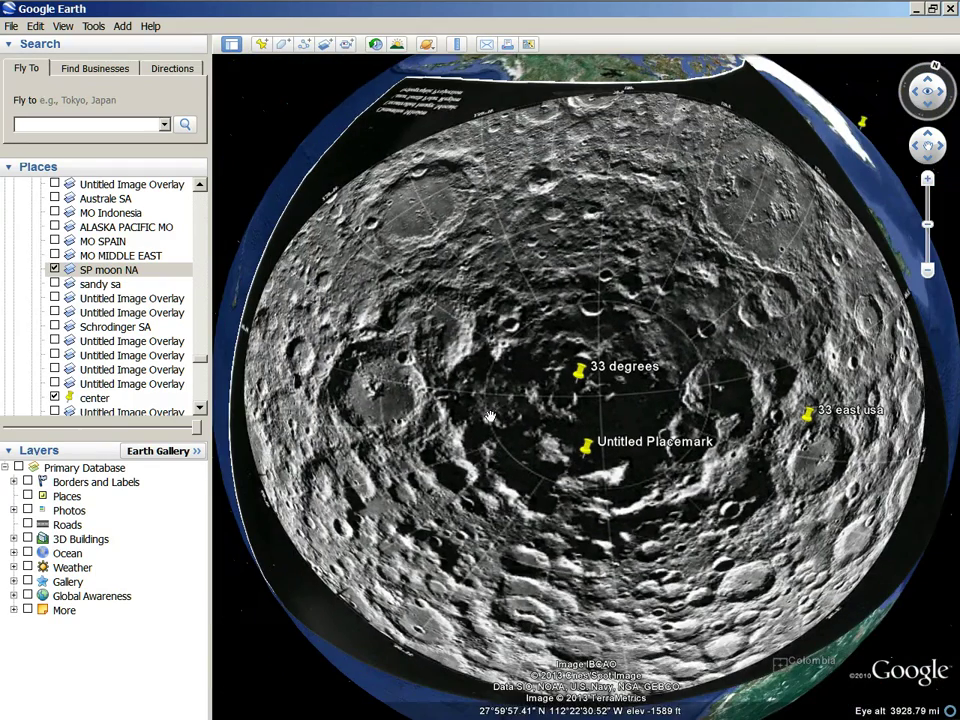
{"action": "scroll", "coordinate": [523, 428], "scroll_direction": "up", "scroll_amount": 1}
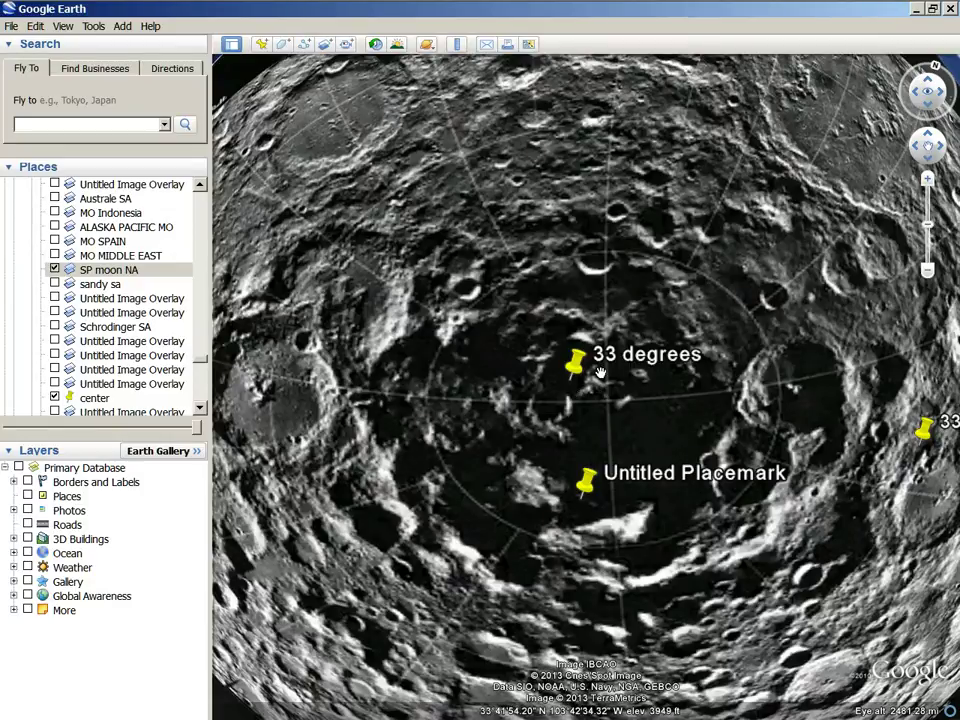
{"action": "scroll", "coordinate": [607, 372], "scroll_direction": "down", "scroll_amount": 5}
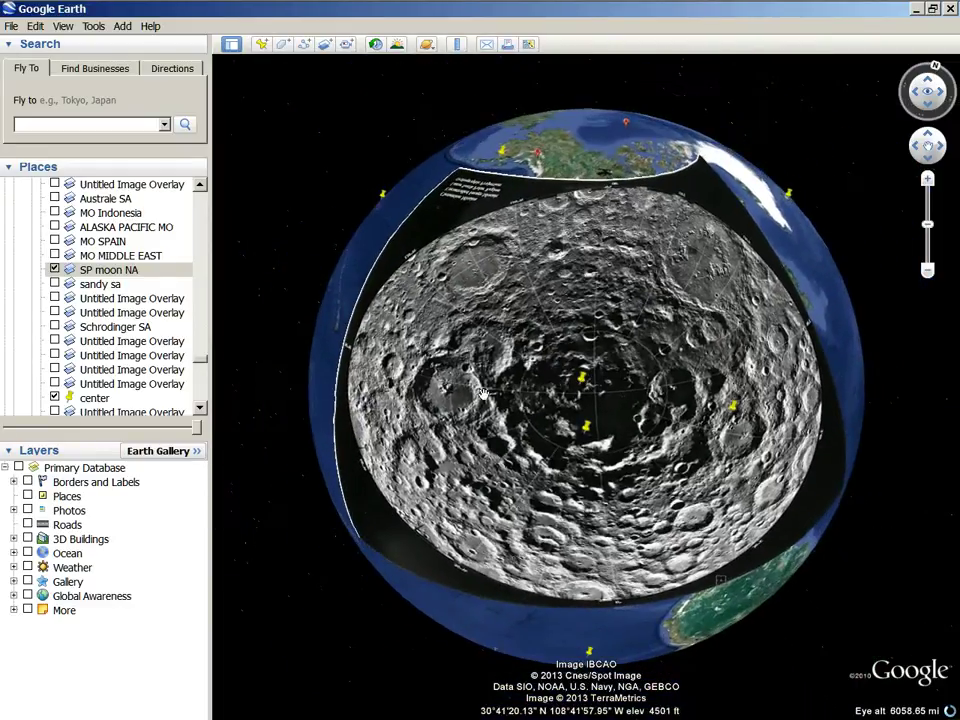
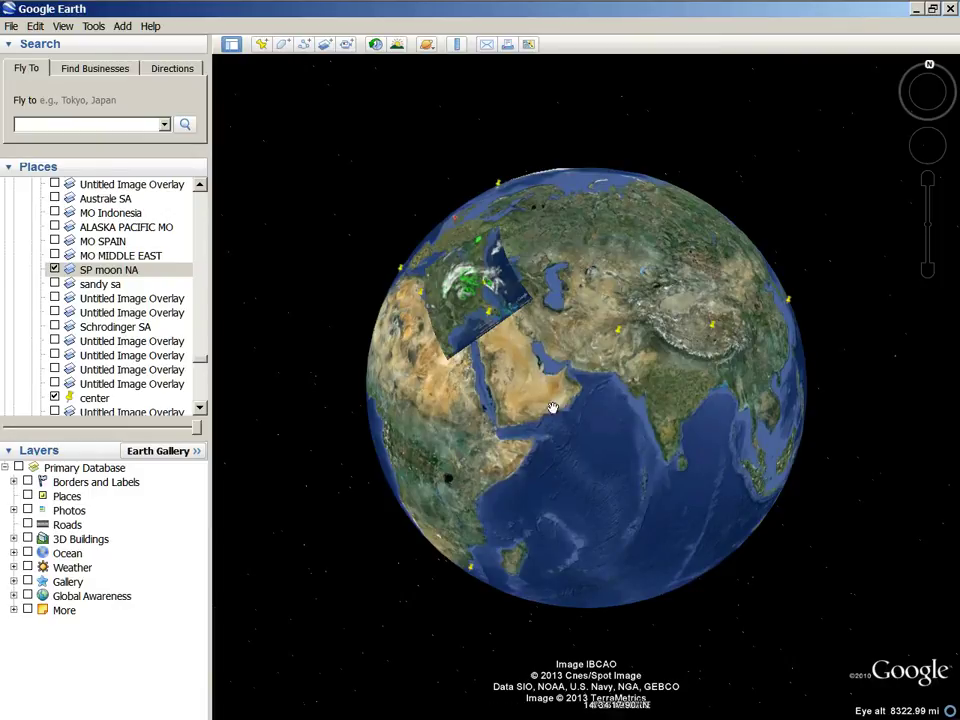
Hide the untitled image overlay with the storm map lying across the Mediterranean
{"action": "scroll", "coordinate": [621, 340], "scroll_direction": "down", "scroll_amount": 4}
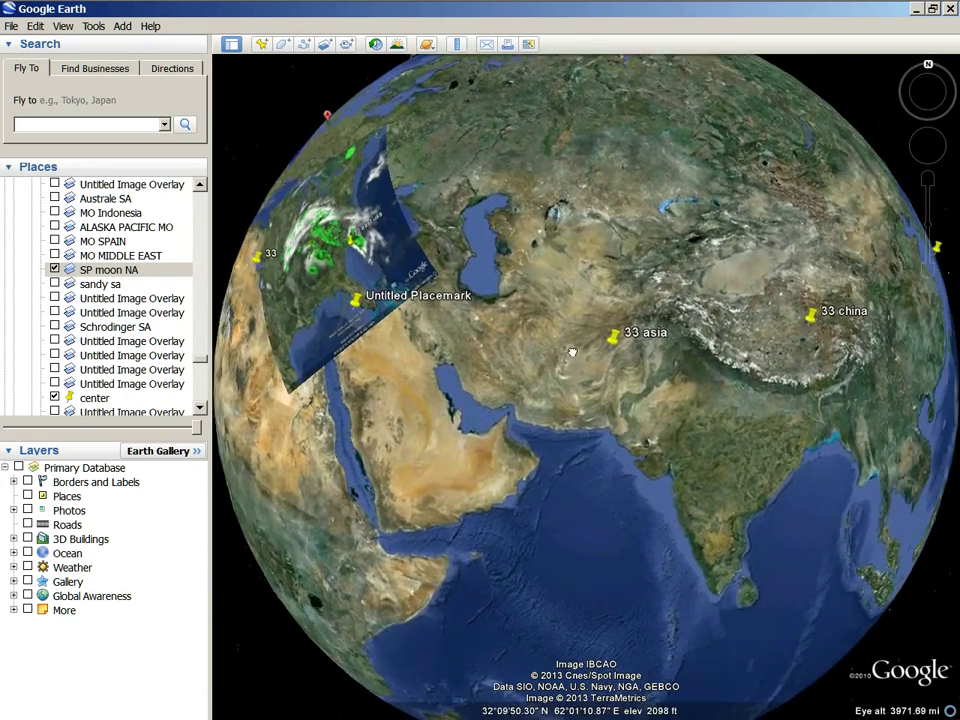
{"action": "left_click_drag", "start_coordinate": [572, 352], "coordinate": [789, 401]}
{"action": "left_click_drag", "start_coordinate": [393, 424], "coordinate": [499, 519]}
{"action": "scroll", "coordinate": [589, 411], "scroll_direction": "down", "scroll_amount": 2}
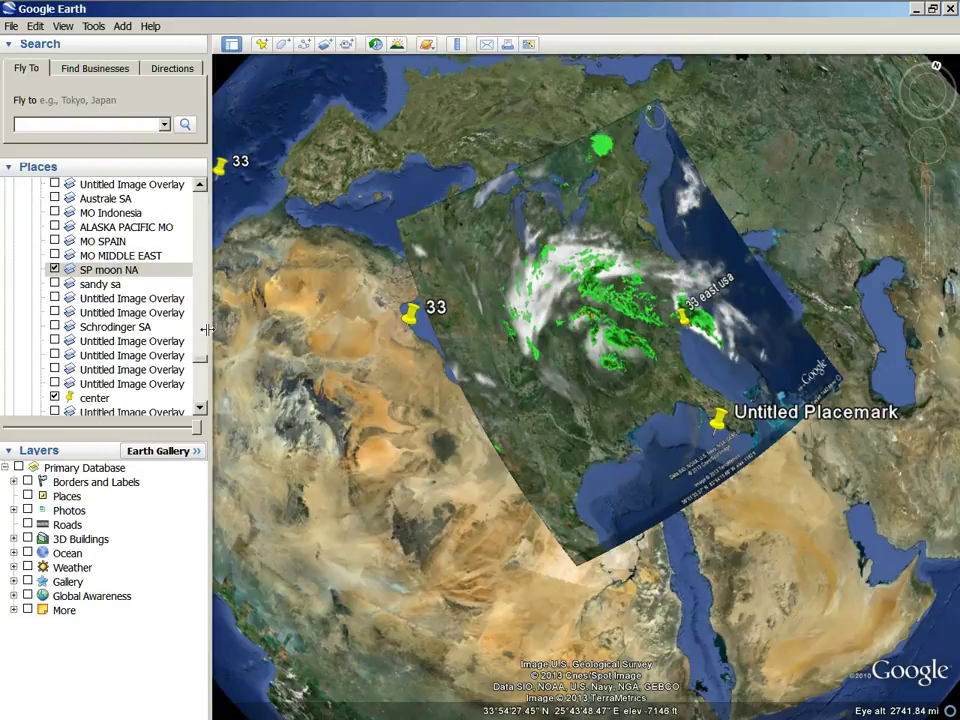
{"action": "left_click", "coordinate": [55, 270]}
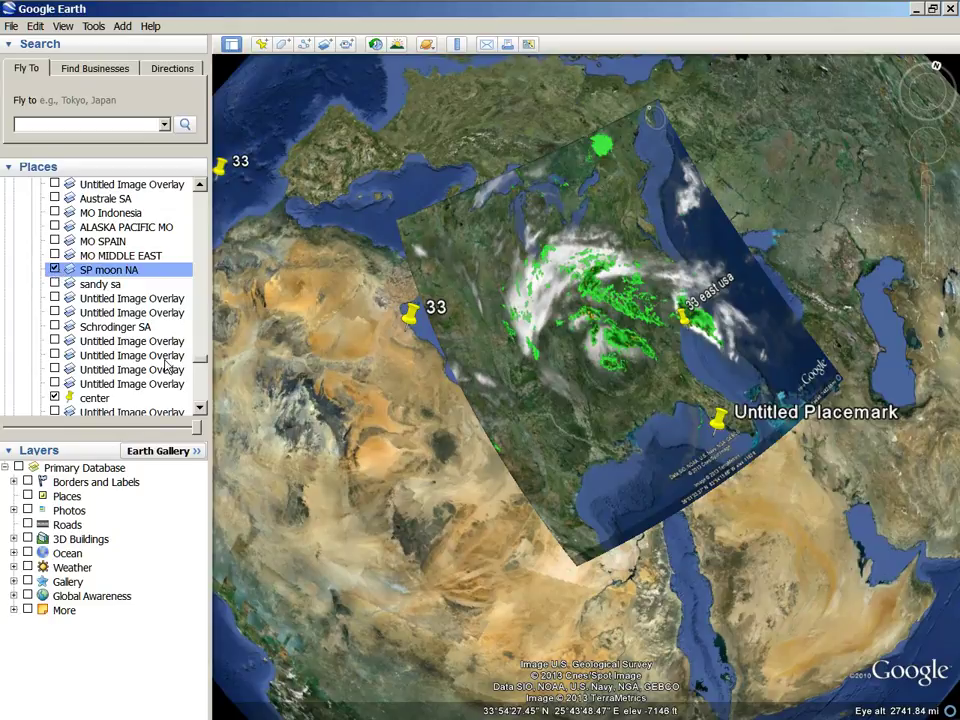
{"action": "scroll", "coordinate": [200, 364], "scroll_direction": "down", "scroll_amount": 10}
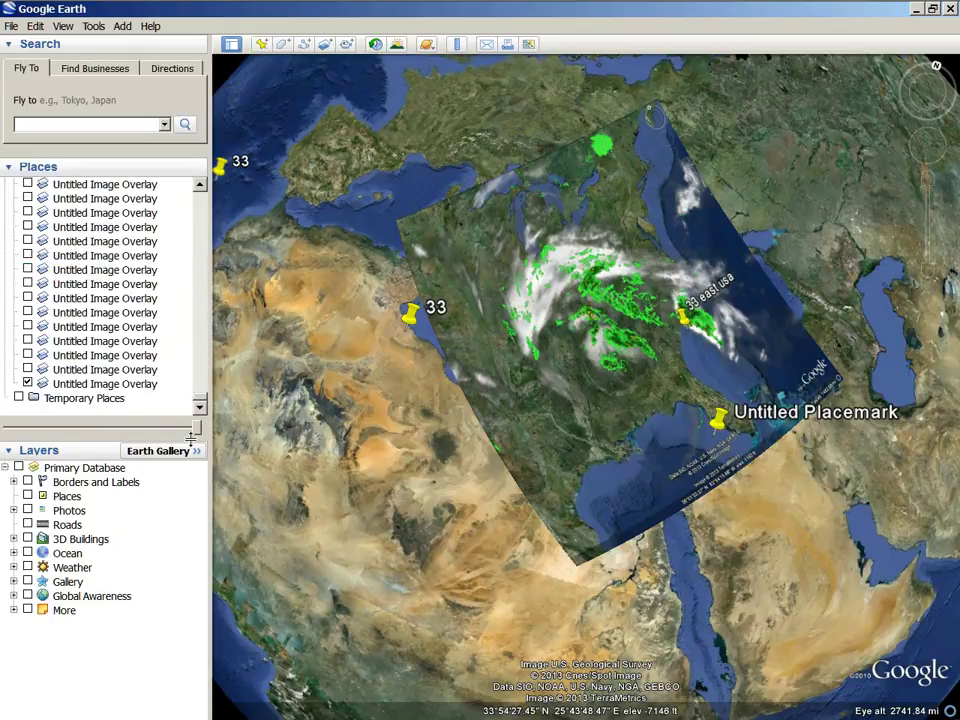
{"action": "left_click", "coordinate": [27, 384]}
Find the image overlay named N among the saved places, show it, and fly to it
{"action": "scroll", "coordinate": [200, 395], "scroll_direction": "up", "scroll_amount": 5}
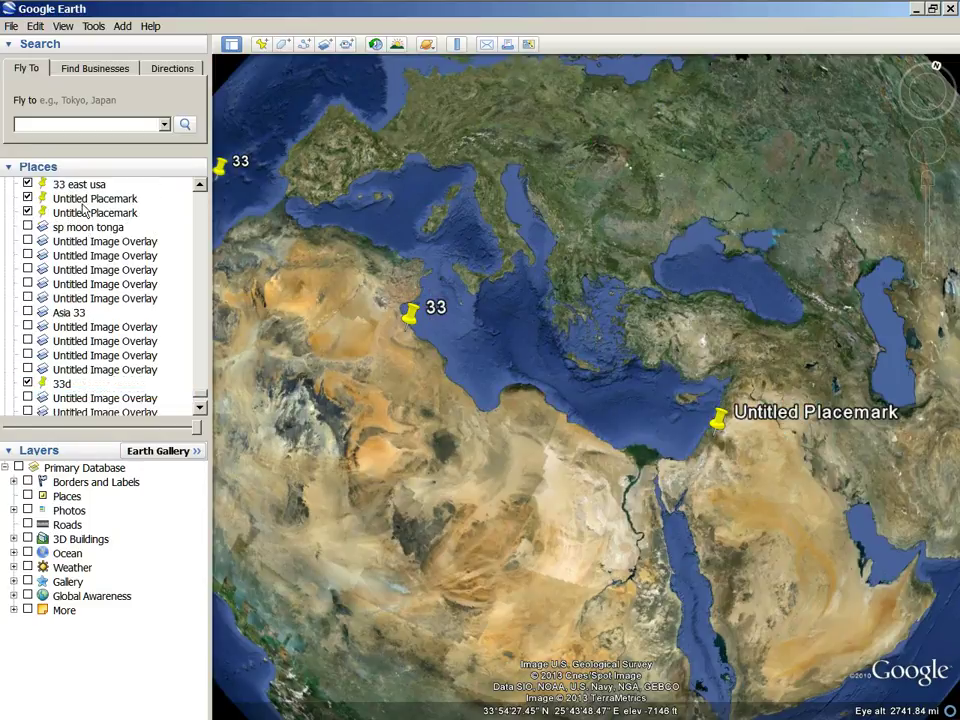
{"action": "left_click_drag", "start_coordinate": [201, 392], "coordinate": [202, 372]}
{"action": "scroll", "coordinate": [113, 318], "scroll_direction": "up", "scroll_amount": 12}
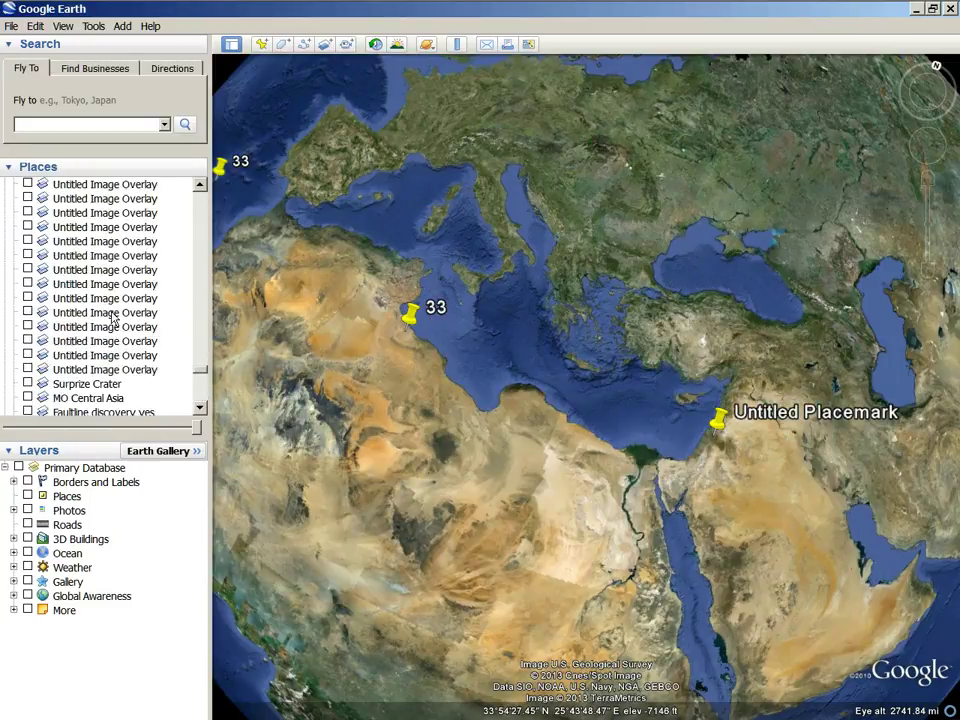
{"action": "scroll", "coordinate": [113, 318], "scroll_direction": "up", "scroll_amount": 12}
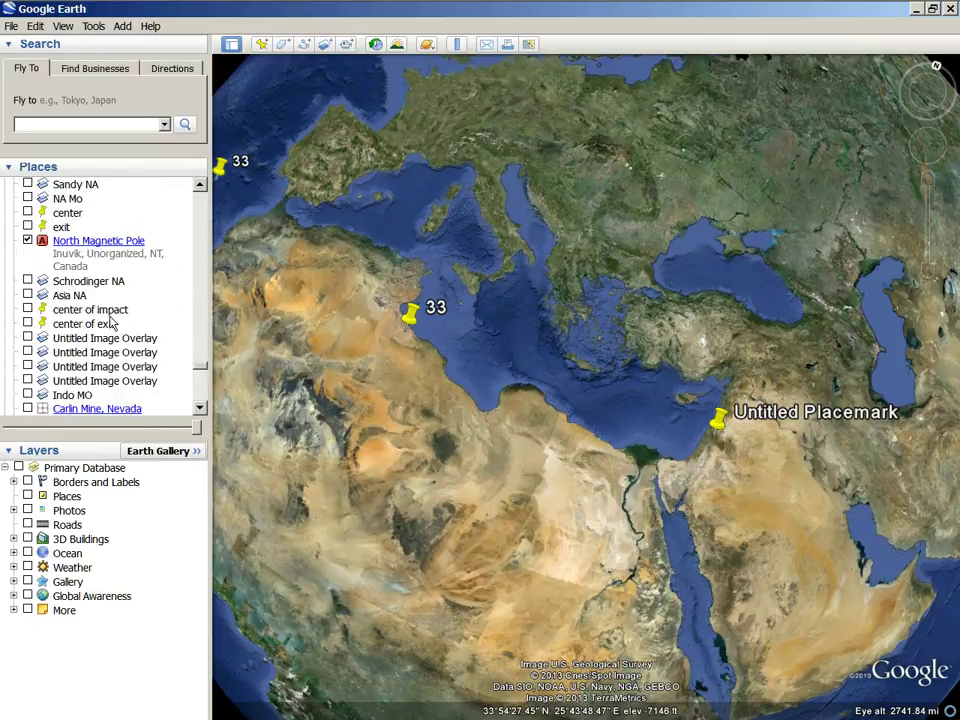
{"action": "scroll", "coordinate": [113, 318], "scroll_direction": "up", "scroll_amount": 6}
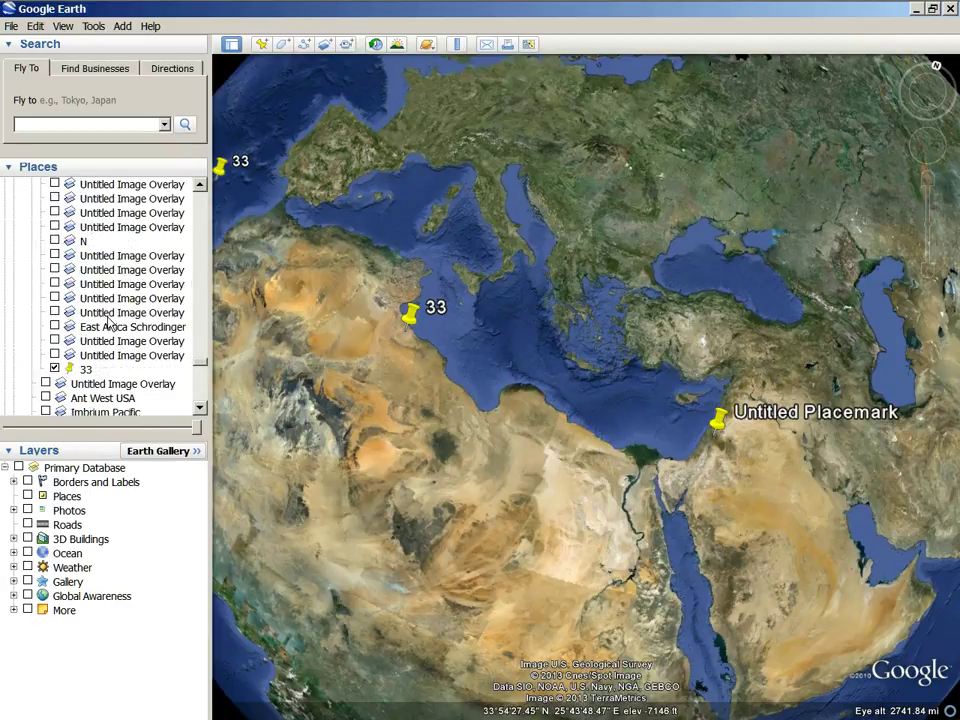
{"action": "scroll", "coordinate": [83, 258], "scroll_direction": "up", "scroll_amount": 2}
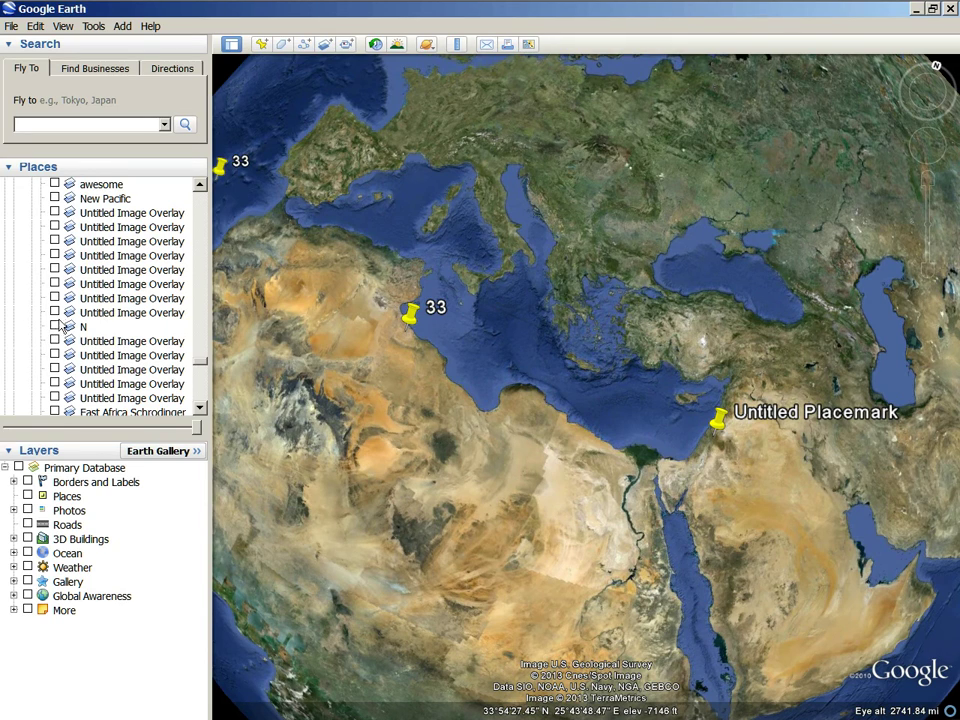
{"action": "double_click", "coordinate": [57, 327]}
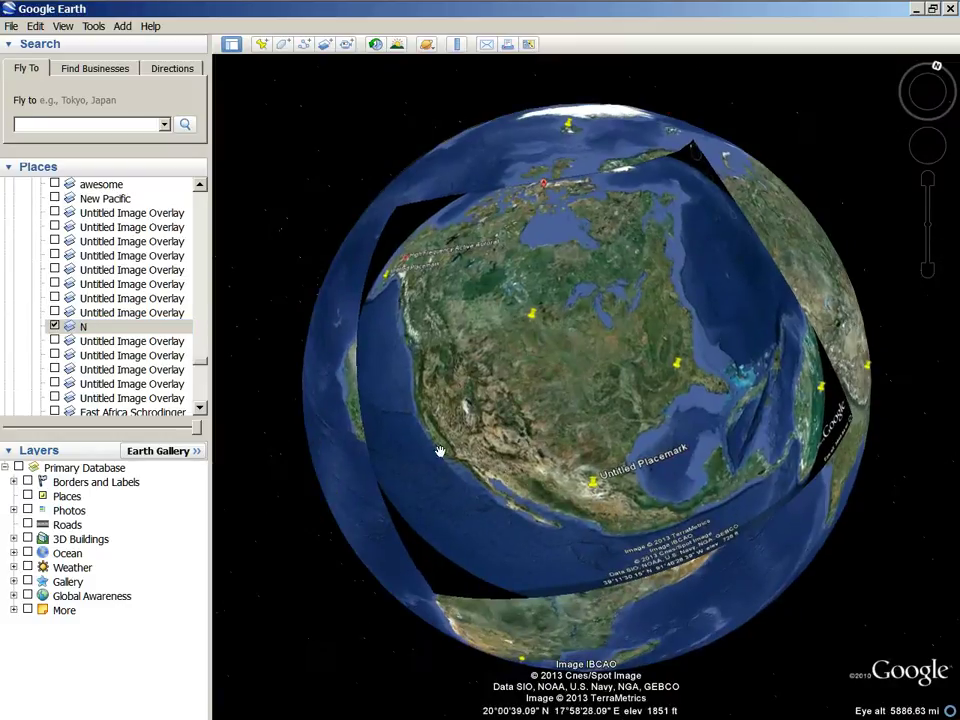
Compare the North America image with the African continent beneath by varying the N overlay's transparency, leaving it fully opaque
{"action": "left_click_drag", "start_coordinate": [196, 432], "coordinate": [313, 441]}
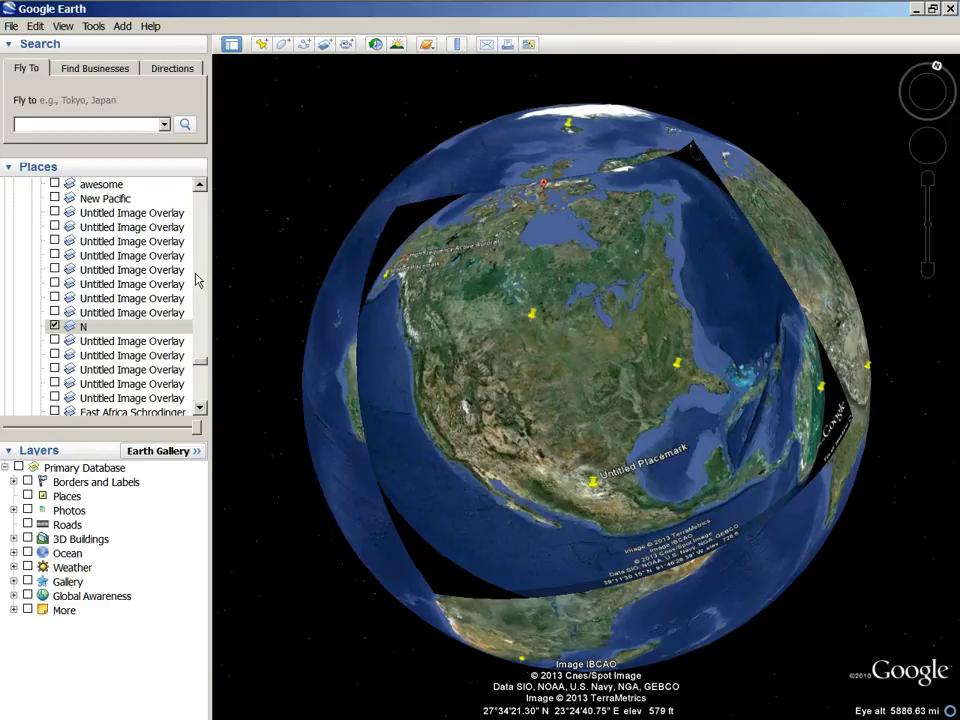
{"action": "scroll", "coordinate": [183, 376], "scroll_direction": "up", "scroll_amount": 2}
{"action": "scroll", "coordinate": [403, 467], "scroll_direction": "up", "scroll_amount": 2}
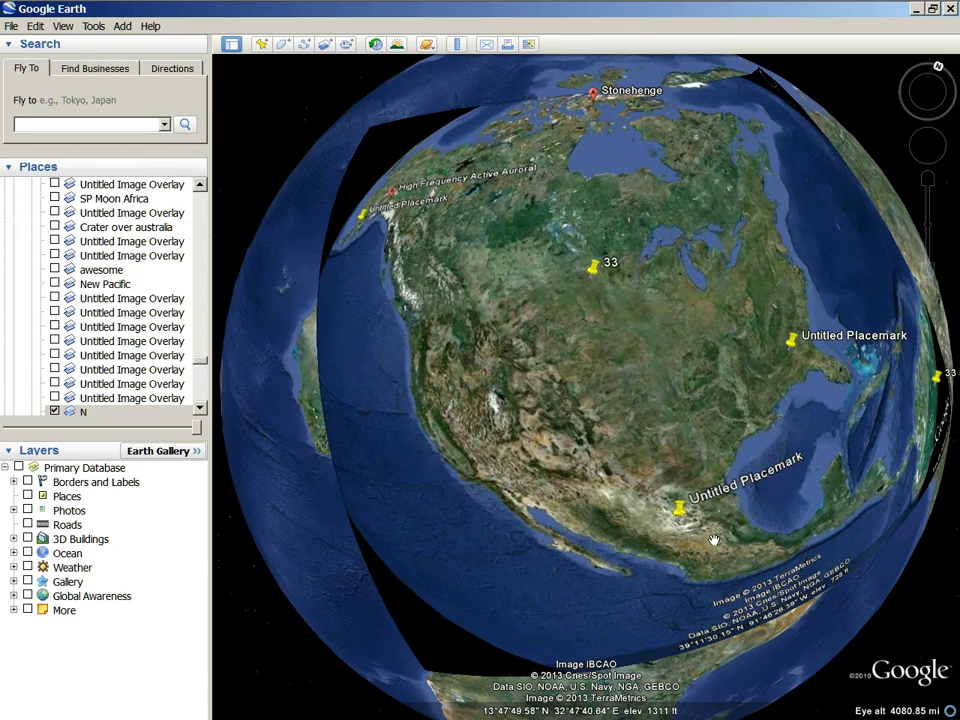
{"action": "left_click_drag", "start_coordinate": [200, 432], "coordinate": [230, 438]}
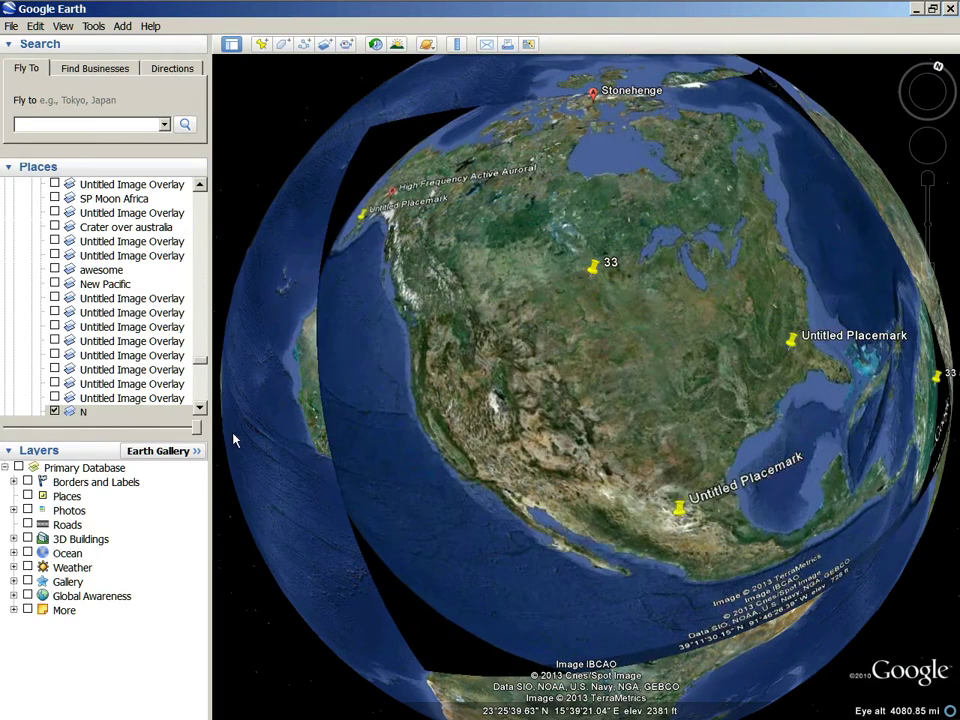
{"action": "left_click_drag", "start_coordinate": [324, 571], "coordinate": [300, 491]}
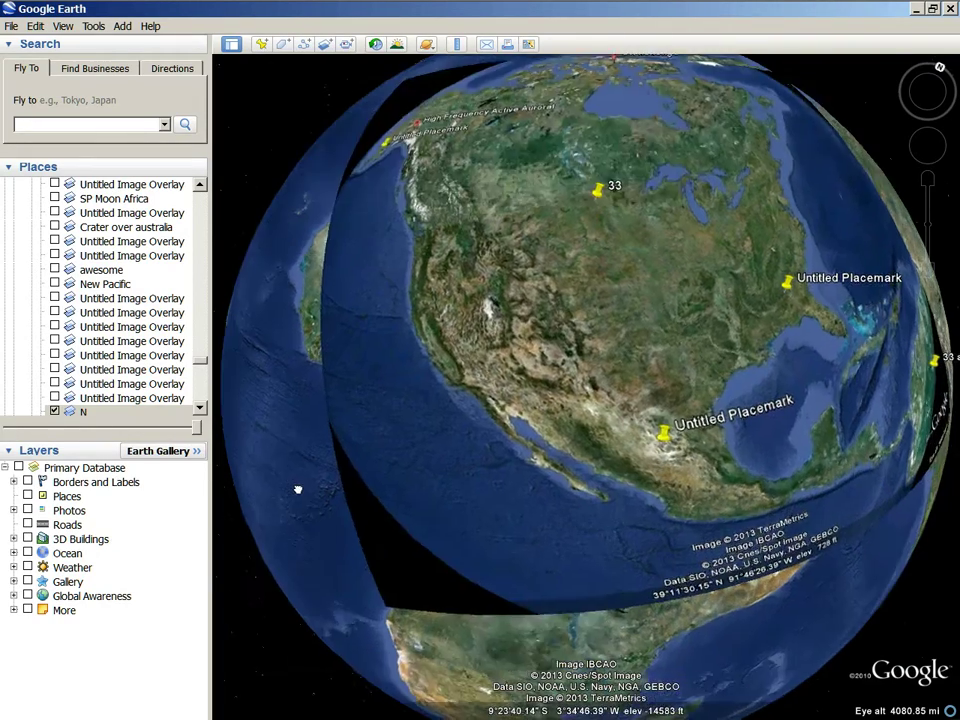
{"action": "left_click_drag", "start_coordinate": [596, 508], "coordinate": [553, 544]}
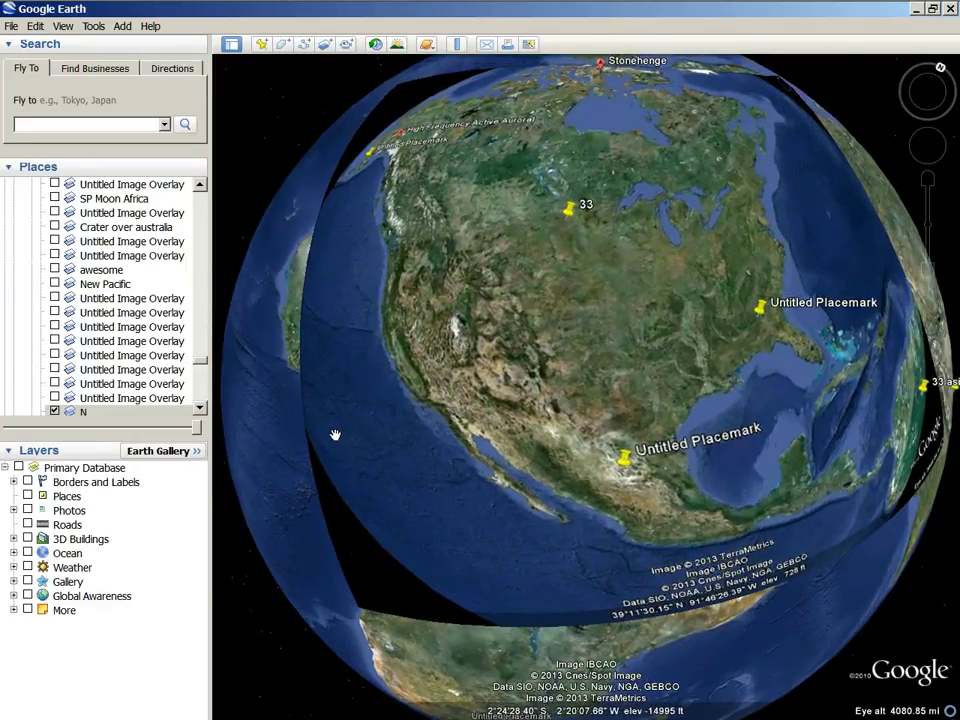
Turn on the Weather layer and view its clouds over the western part of the North America image
{"action": "left_click", "coordinate": [27, 567]}
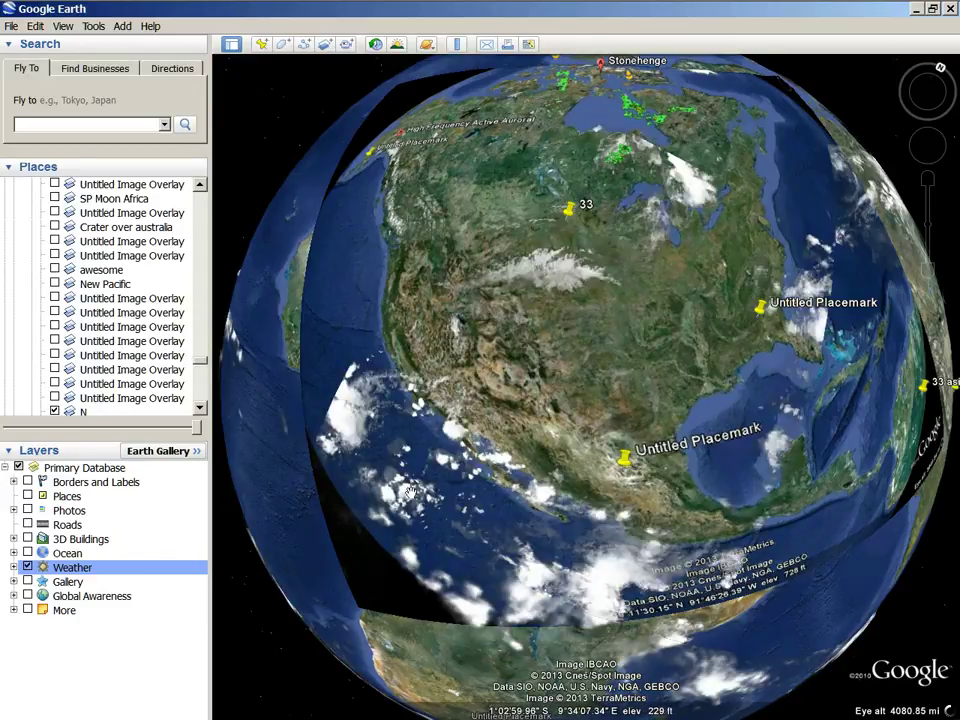
{"action": "scroll", "coordinate": [503, 482], "scroll_direction": "down", "scroll_amount": 1}
{"action": "scroll", "coordinate": [501, 484], "scroll_direction": "up", "scroll_amount": 3}
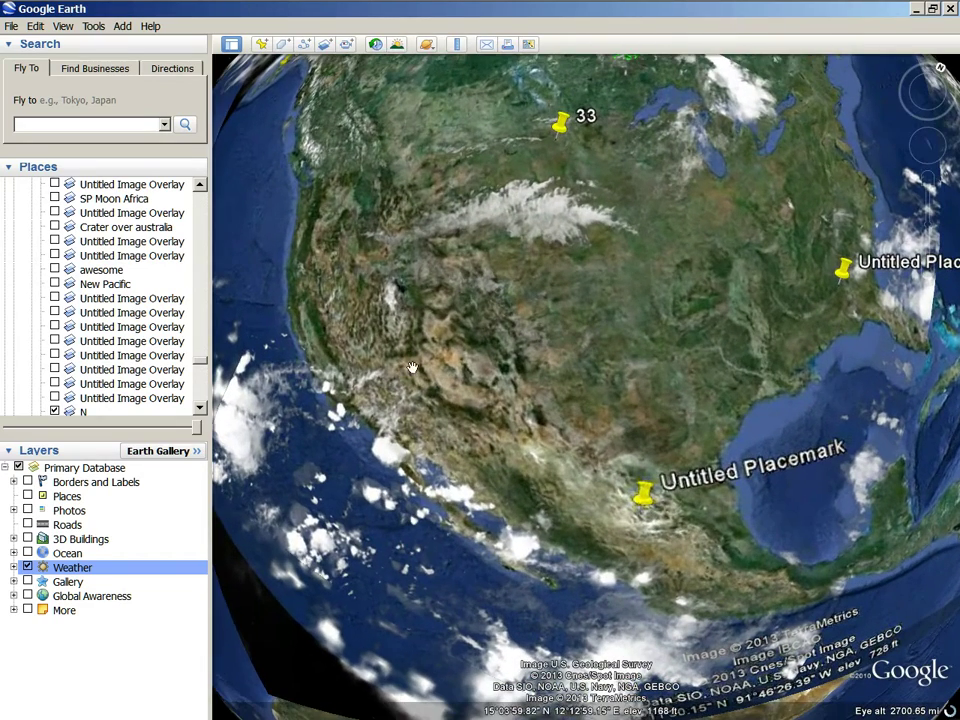
{"action": "scroll", "coordinate": [300, 510], "scroll_direction": "up", "scroll_amount": 3}
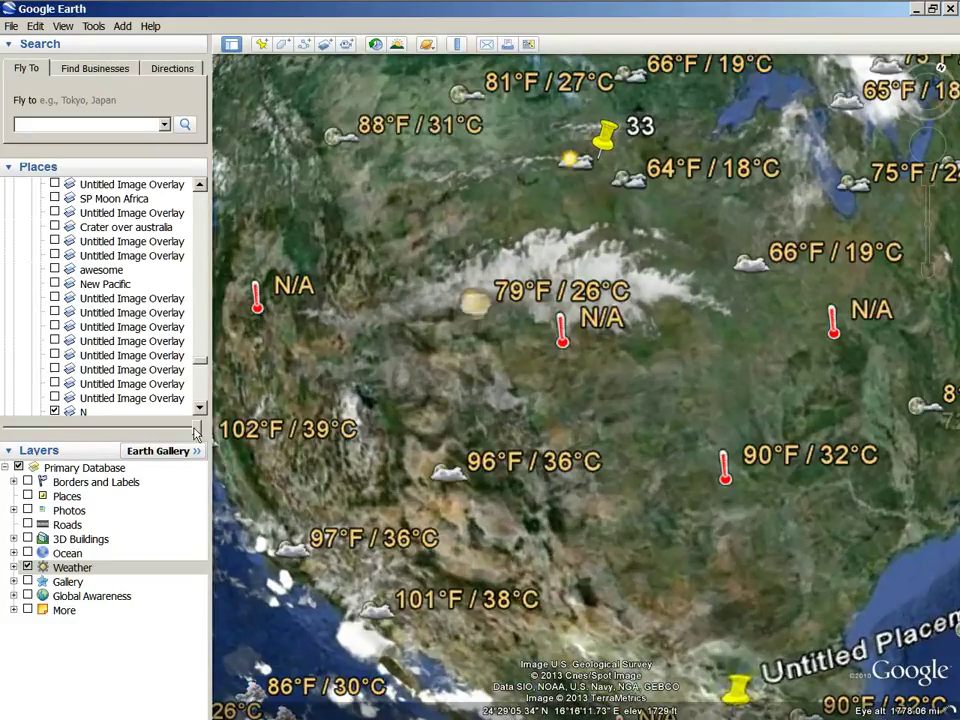
Turn off Conditions and Forecasts and Ocean Observations within the Weather layer
{"action": "left_click", "coordinate": [14, 567]}
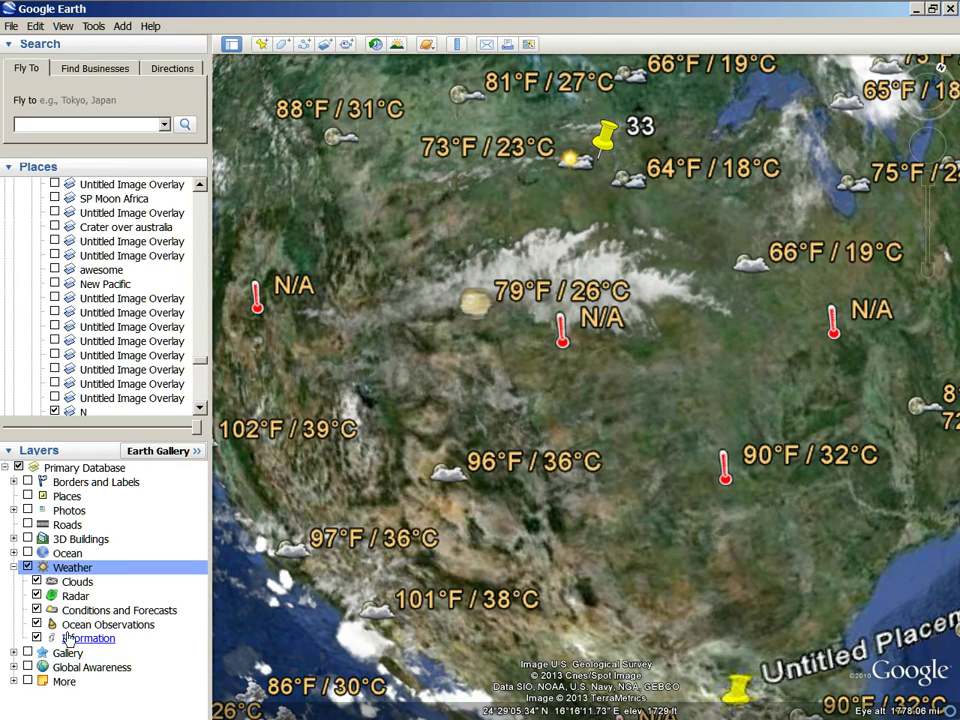
{"action": "left_click", "coordinate": [36, 610]}
{"action": "left_click", "coordinate": [36, 624]}
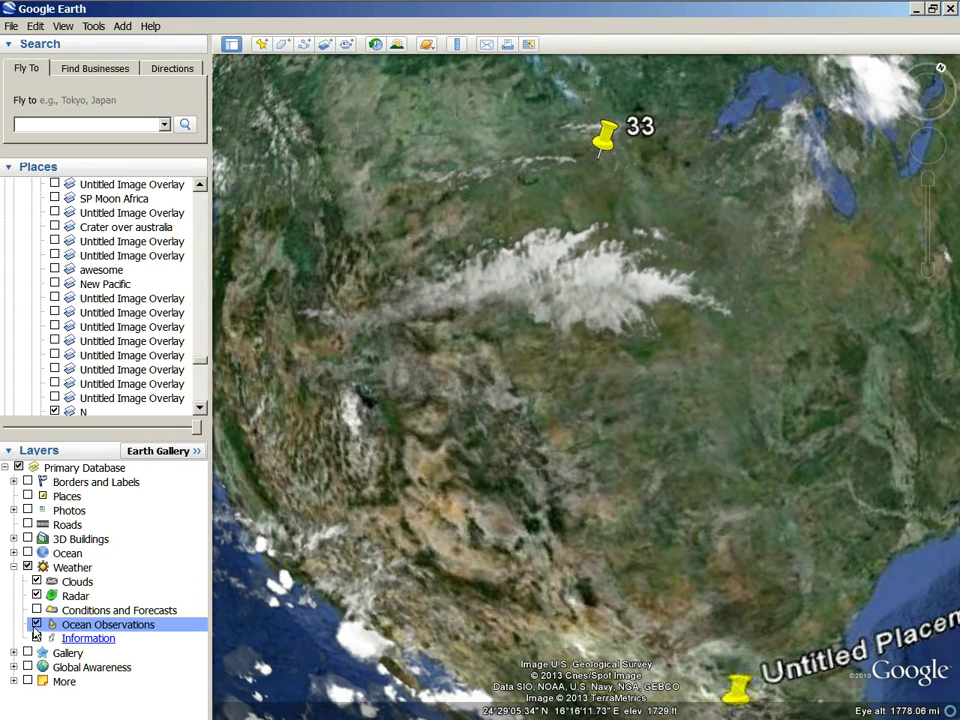
Compare the clouds with the western North America terrain by changing the Weather layer's opacity, ending with it fully transparent
{"action": "scroll", "coordinate": [460, 536], "scroll_direction": "down", "scroll_amount": 3}
{"action": "scroll", "coordinate": [437, 522], "scroll_direction": "up", "scroll_amount": 2}
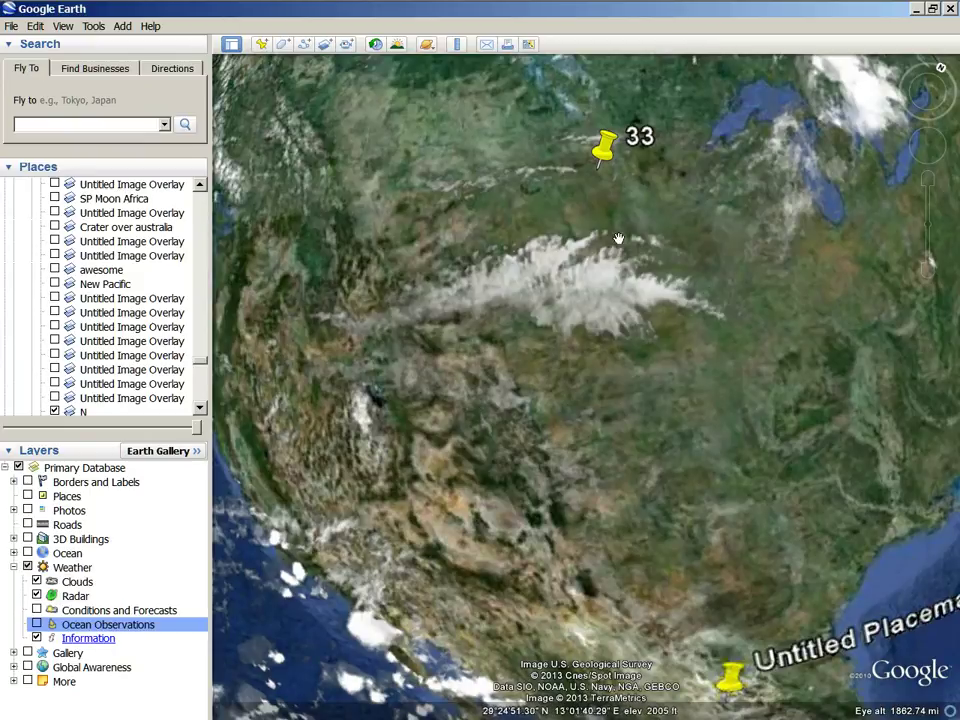
{"action": "left_click_drag", "start_coordinate": [195, 434], "coordinate": [264, 466]}
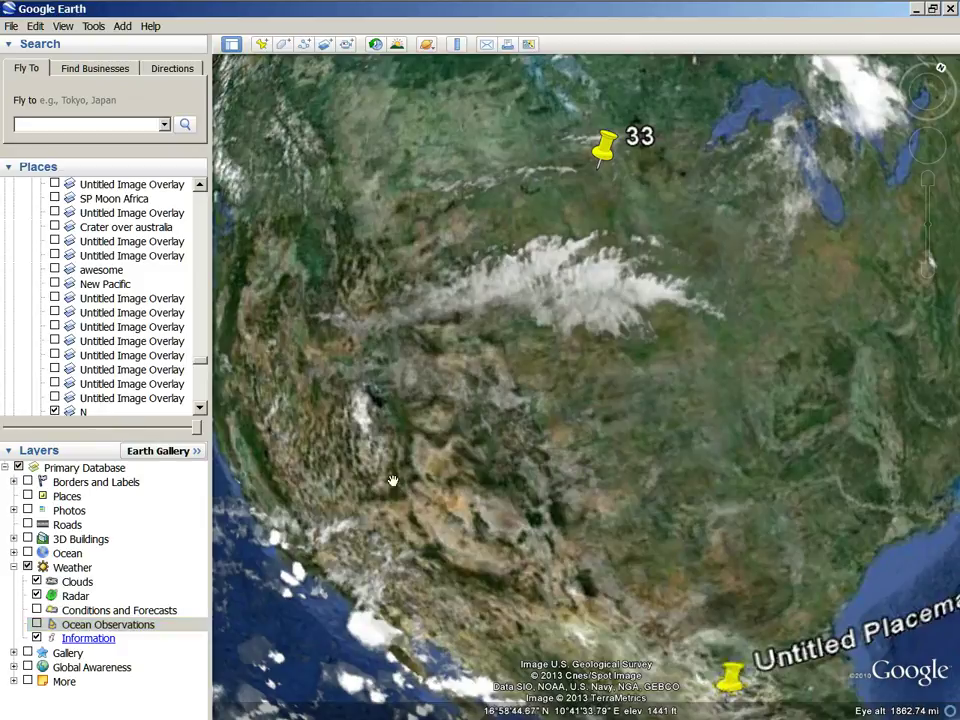
{"action": "left_click", "coordinate": [74, 568]}
{"action": "left_click_drag", "start_coordinate": [199, 430], "coordinate": [407, 439]}
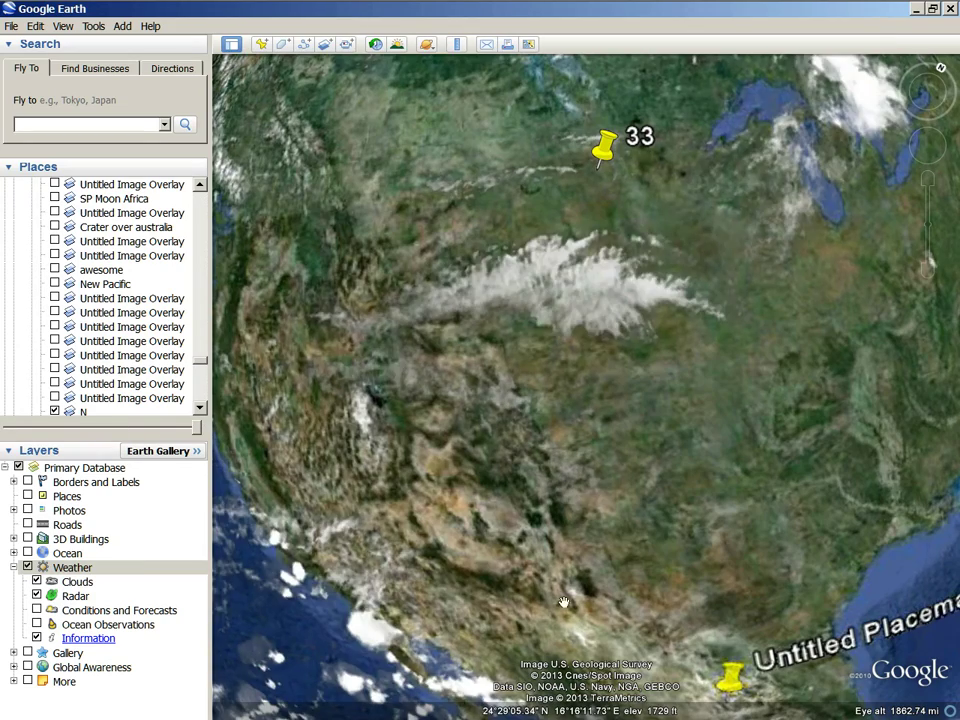
{"action": "scroll", "coordinate": [335, 402], "scroll_direction": "down", "scroll_amount": 3}
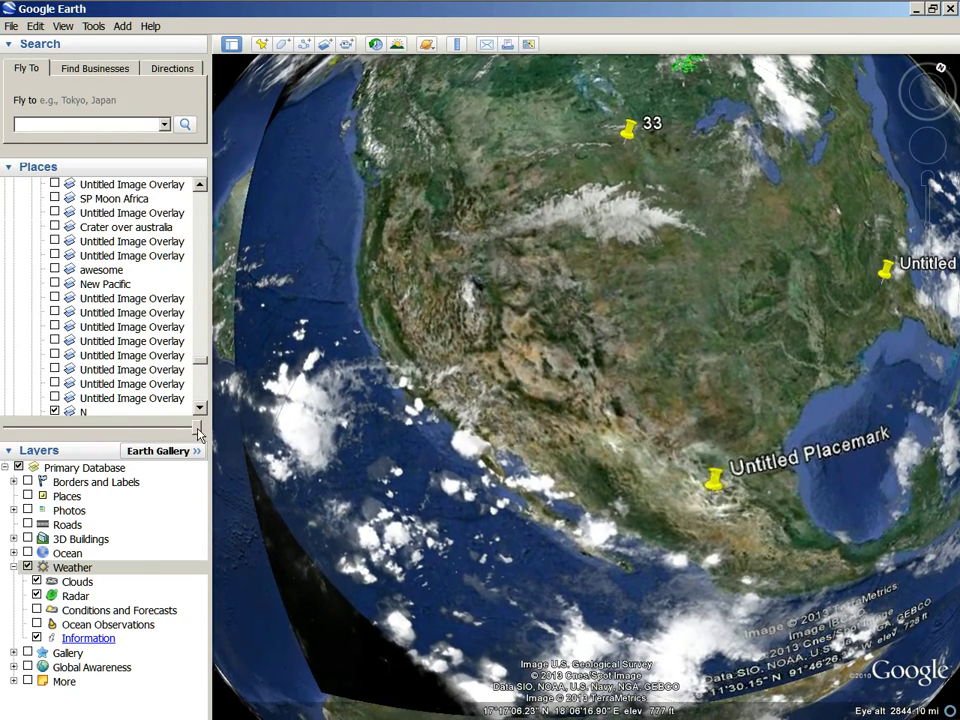
{"action": "left_click_drag", "start_coordinate": [199, 430], "coordinate": [6, 426]}
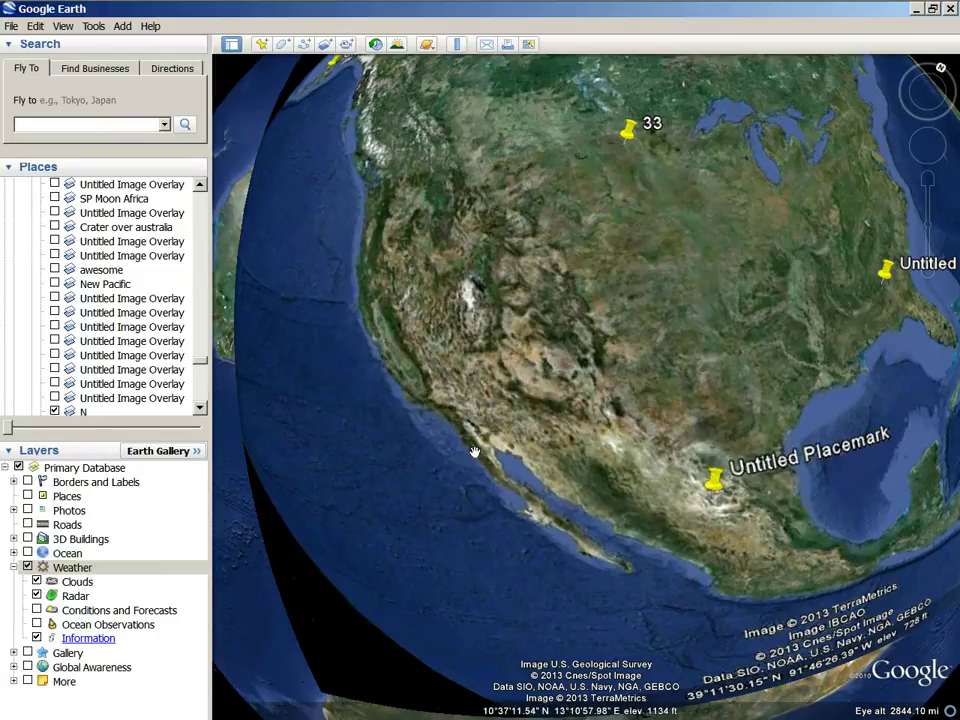
Examine the cloud-free North America image from the Alaskan coast to the Gulf of Mexico and restore the Weather layer to full opacity
{"action": "left_click_drag", "start_coordinate": [556, 266], "coordinate": [611, 465]}
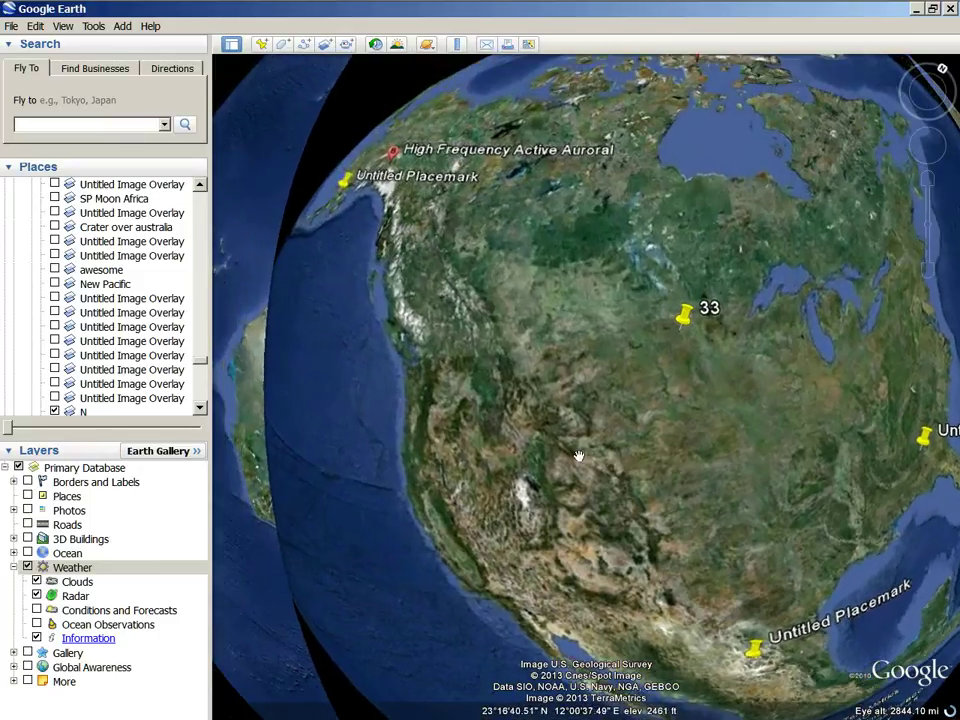
{"action": "scroll", "coordinate": [386, 446], "scroll_direction": "up", "scroll_amount": 2}
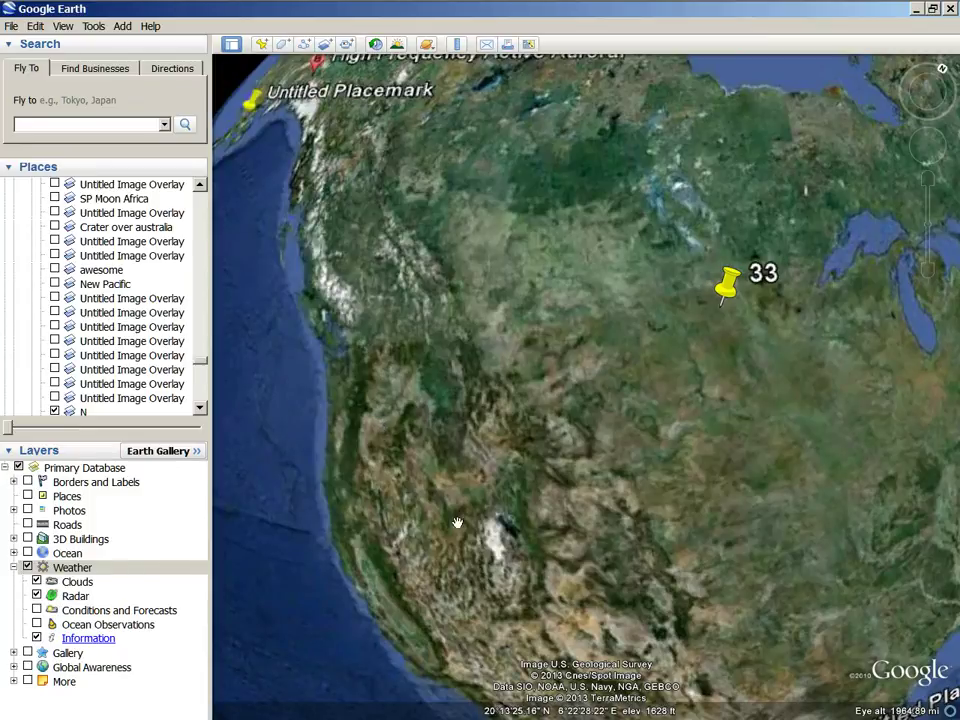
{"action": "scroll", "coordinate": [485, 492], "scroll_direction": "down", "scroll_amount": 5}
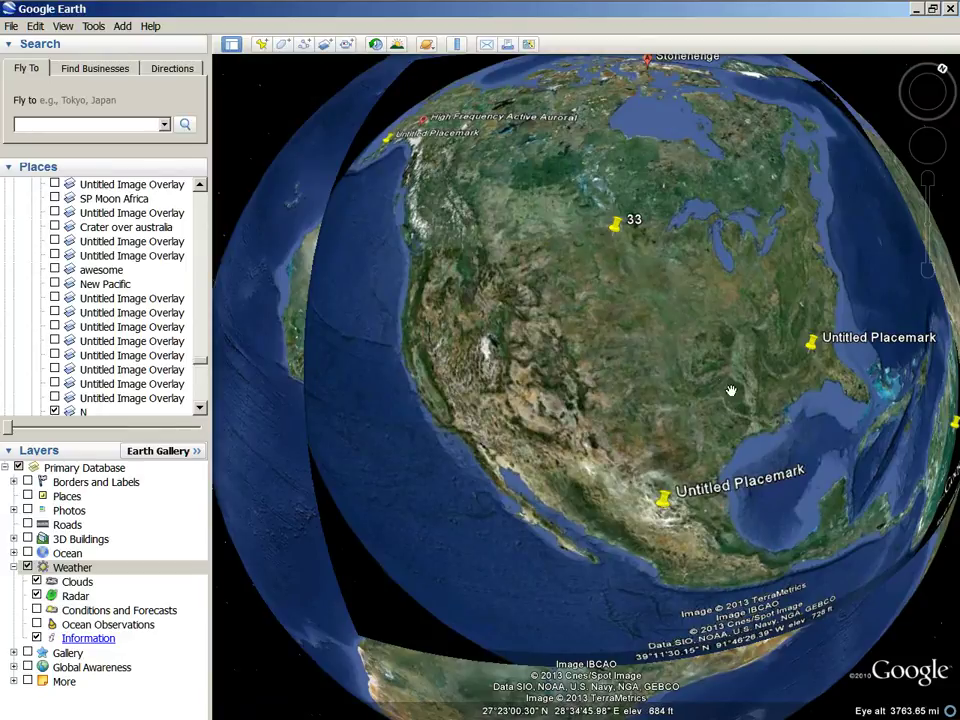
{"action": "left_click_drag", "start_coordinate": [731, 390], "coordinate": [392, 373]}
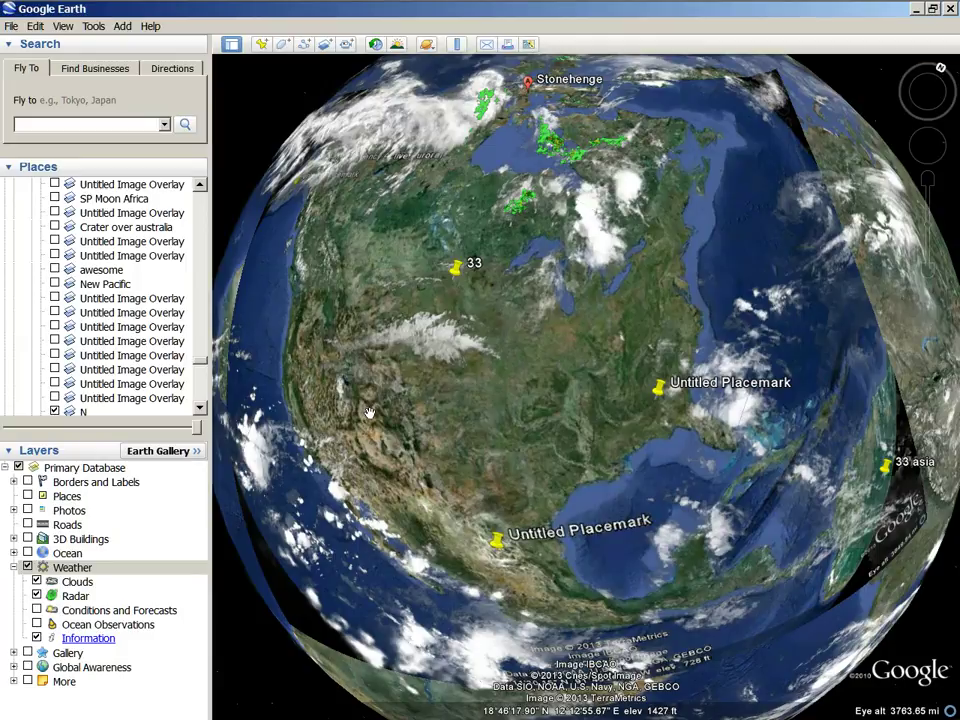
Compare the clouds over Alaska with the coastline beneath by fading the Weather layer out and back to fully opaque
{"action": "left_click_drag", "start_coordinate": [369, 412], "coordinate": [538, 580]}
{"action": "scroll", "coordinate": [538, 580], "scroll_direction": "up", "scroll_amount": 2}
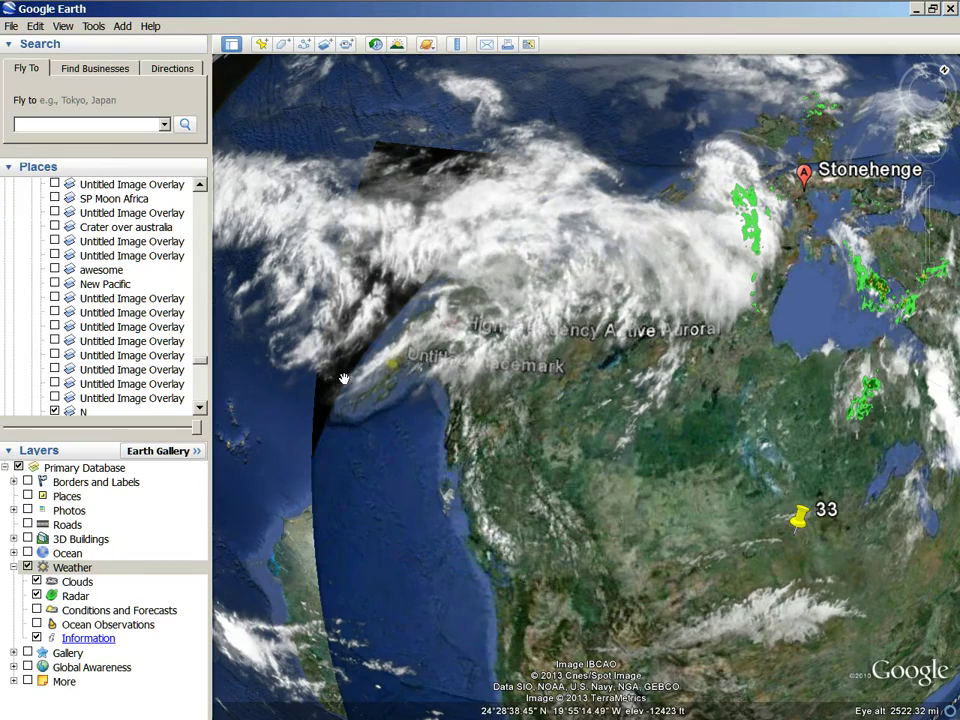
{"action": "scroll", "coordinate": [501, 489], "scroll_direction": "up", "scroll_amount": 3}
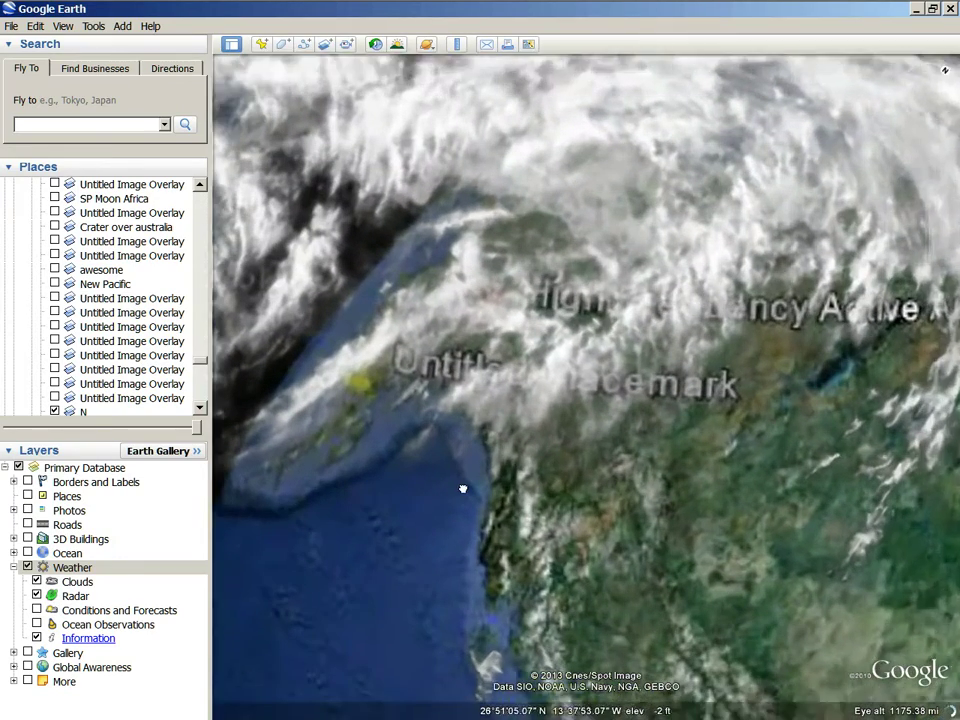
{"action": "left_click_drag", "start_coordinate": [463, 489], "coordinate": [516, 465]}
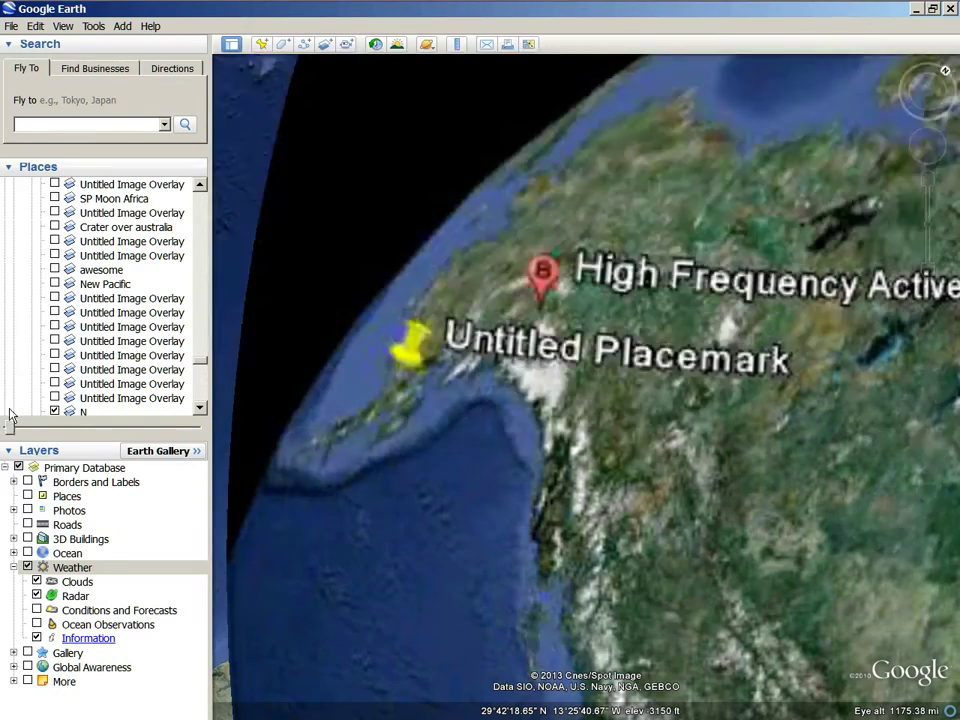
{"action": "scroll", "coordinate": [574, 444], "scroll_direction": "down", "scroll_amount": 5}
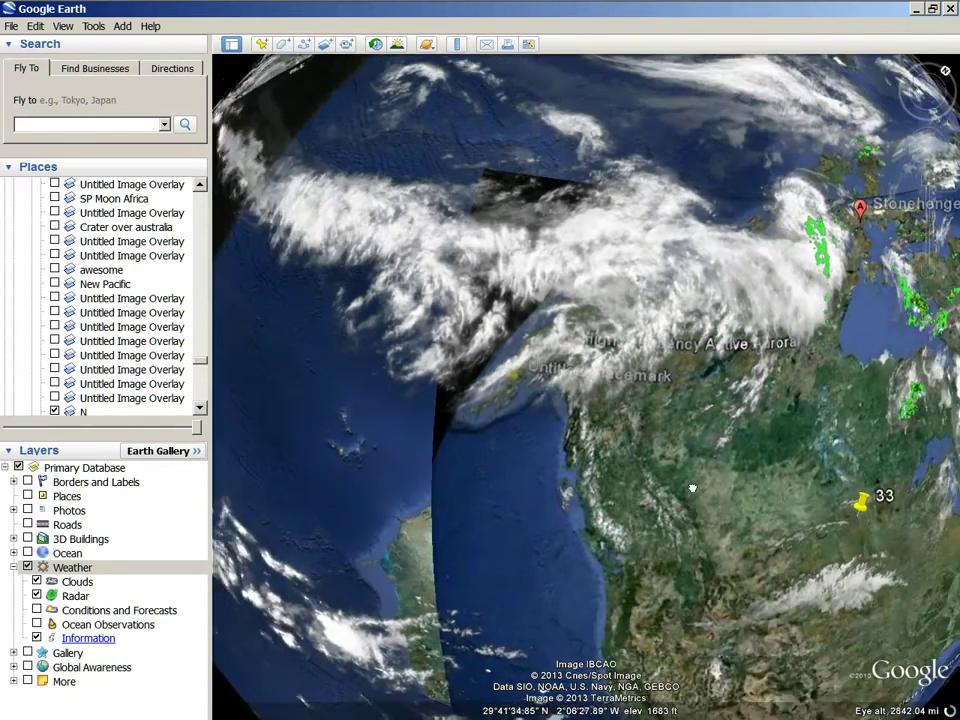
Compare the broad cloud band across Alaska and northwestern Canada with the terrain by varying the Weather layer's opacity, leaving it fully opaque
{"action": "left_click_drag", "start_coordinate": [692, 488], "coordinate": [572, 497]}
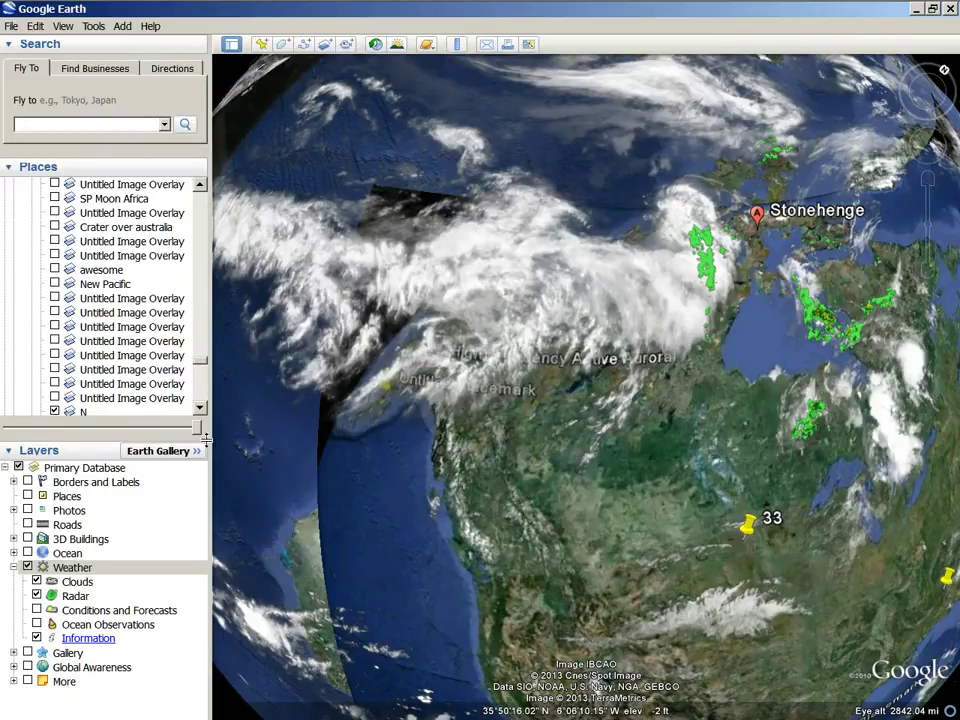
{"action": "left_click_drag", "start_coordinate": [199, 432], "coordinate": [465, 474]}
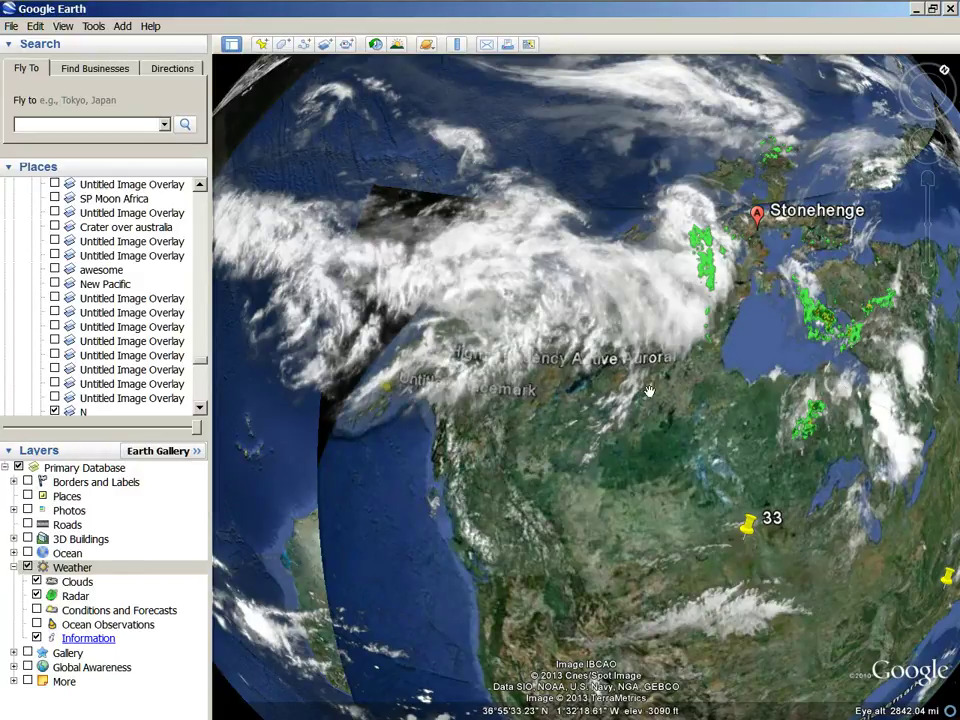
{"action": "mouse_move", "coordinate": [197, 427]}
{"action": "left_mouse_down"}
{"action": "mouse_move", "coordinate": [10, 425]}
{"action": "mouse_move", "coordinate": [198, 427]}
{"action": "mouse_move", "coordinate": [10, 425]}
{"action": "mouse_move", "coordinate": [135, 430]}
{"action": "mouse_move", "coordinate": [6, 386]}
{"action": "mouse_move", "coordinate": [190, 427]}
{"action": "left_mouse_up"}
{"action": "left_click_drag", "start_coordinate": [113, 394], "coordinate": [320, 389]}
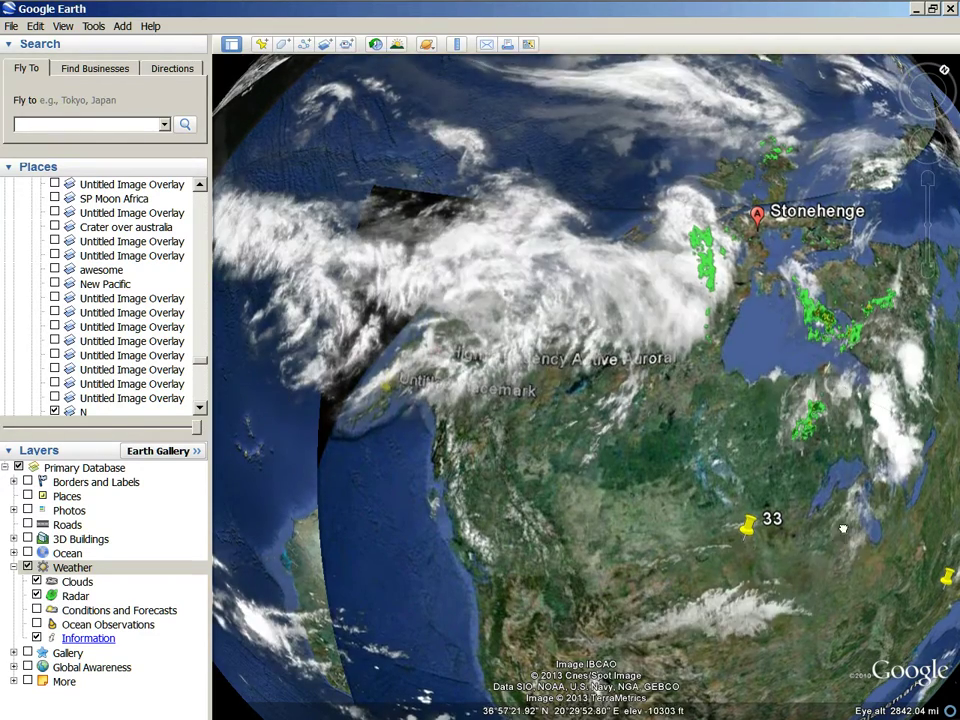
Compare the clouds around Hudson Bay and the Great Lakes with the terrain by varying the Weather layer's opacity, leaving it fully opaque
{"action": "left_click_drag", "start_coordinate": [850, 525], "coordinate": [669, 527]}
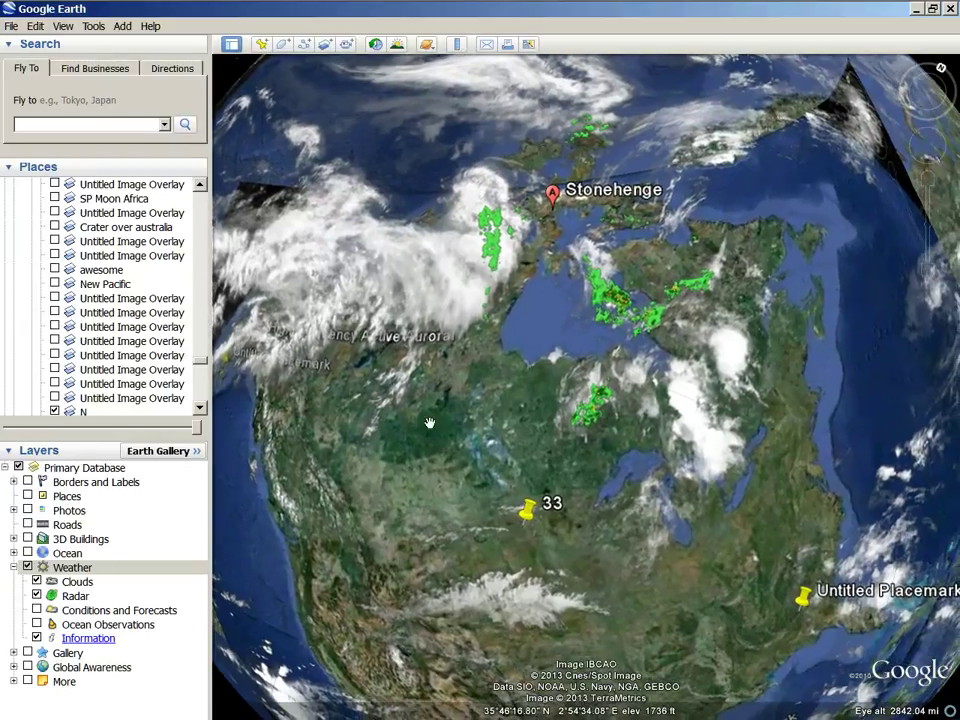
{"action": "left_click_drag", "start_coordinate": [200, 433], "coordinate": [258, 437]}
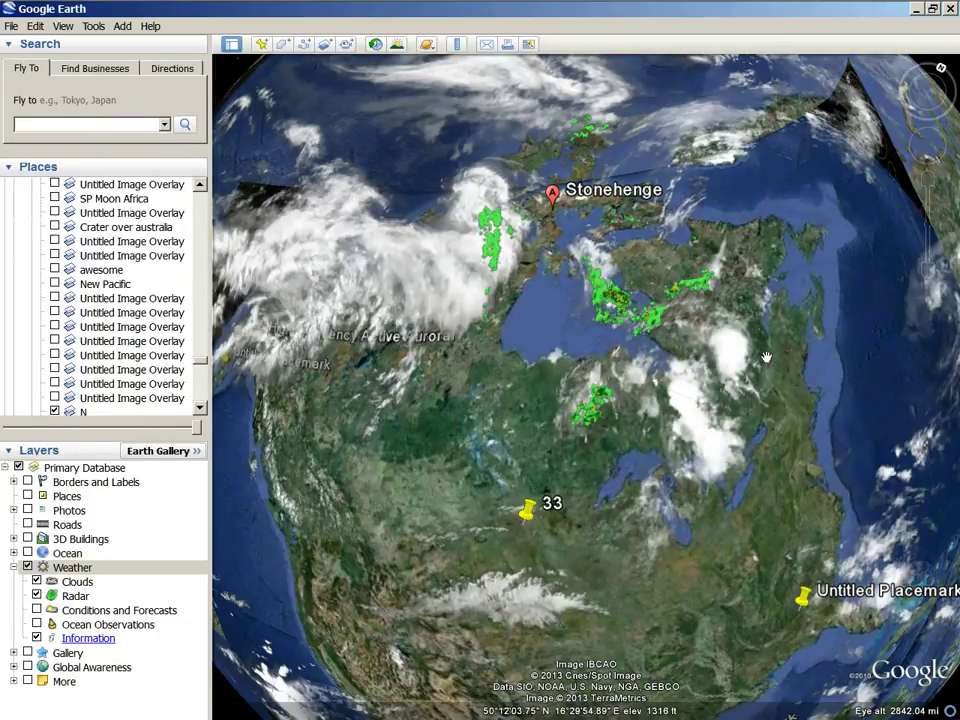
{"action": "left_click_drag", "start_coordinate": [200, 430], "coordinate": [301, 400]}
Compare the clouds over the central United States and the Pacific coast with the image beneath by varying the Weather layer's opacity, leaving it opaque
{"action": "left_click_drag", "start_coordinate": [460, 600], "coordinate": [491, 471]}
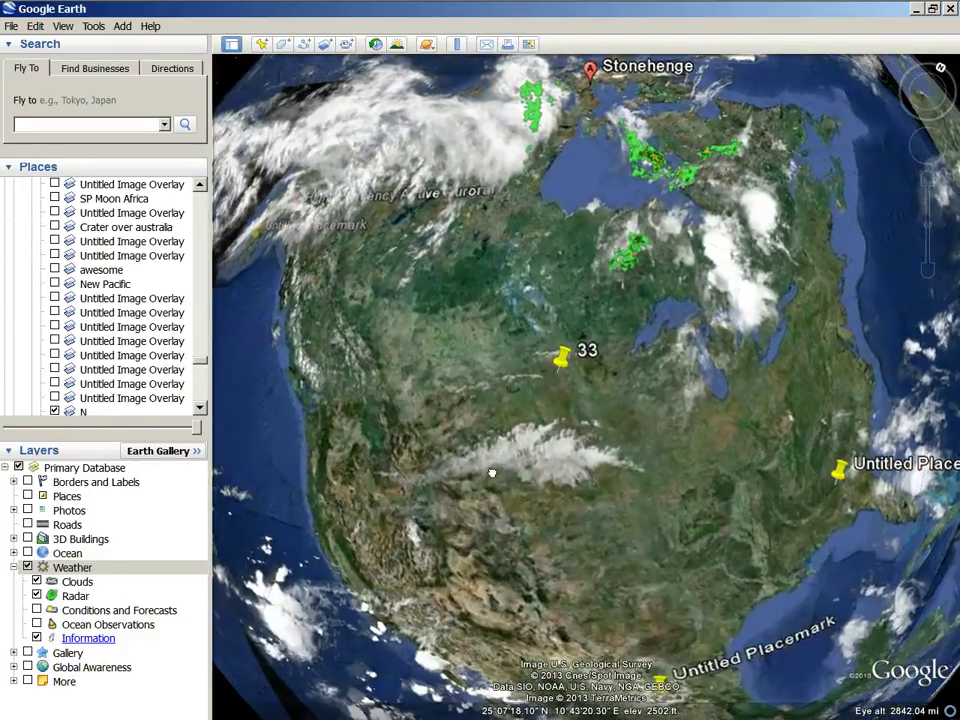
{"action": "left_click_drag", "start_coordinate": [484, 557], "coordinate": [474, 541]}
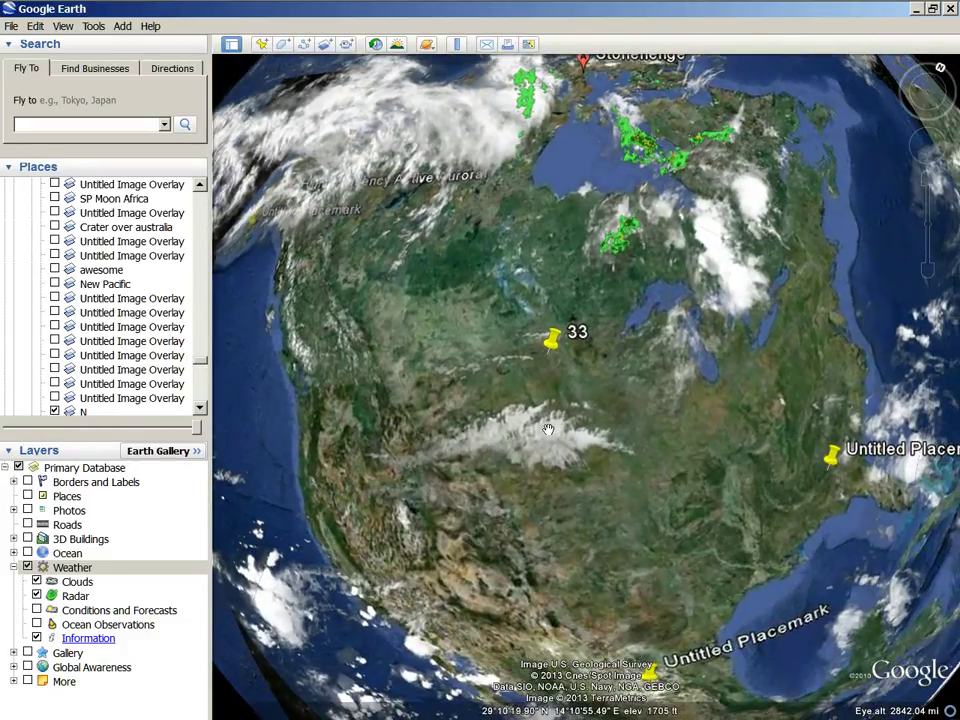
{"action": "scroll", "coordinate": [539, 487], "scroll_direction": "down", "scroll_amount": 2}
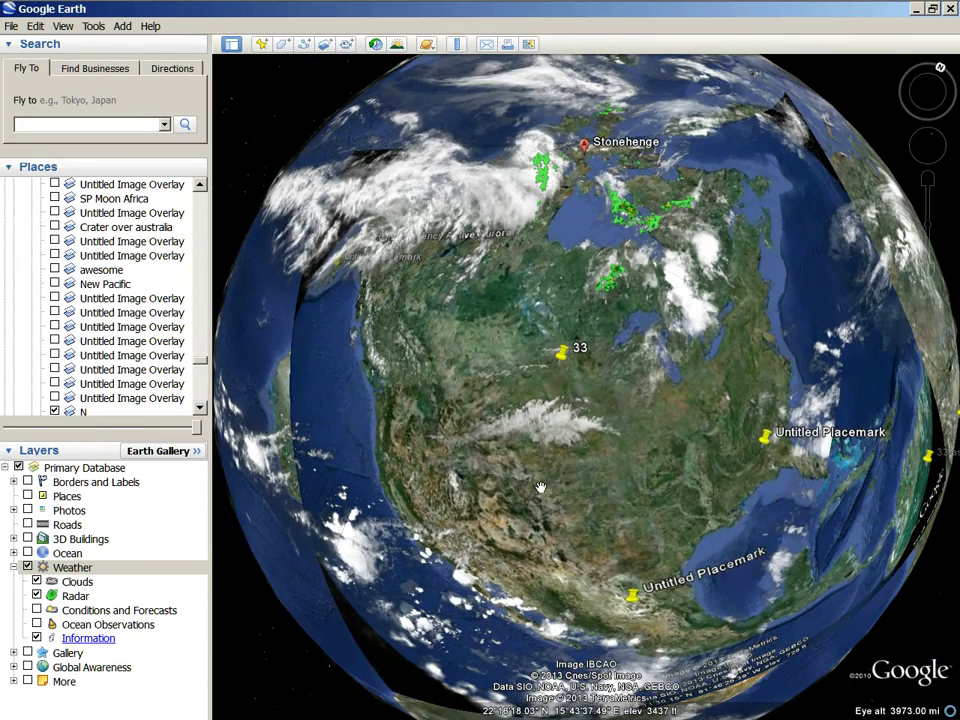
{"action": "left_click_drag", "start_coordinate": [432, 539], "coordinate": [400, 447]}
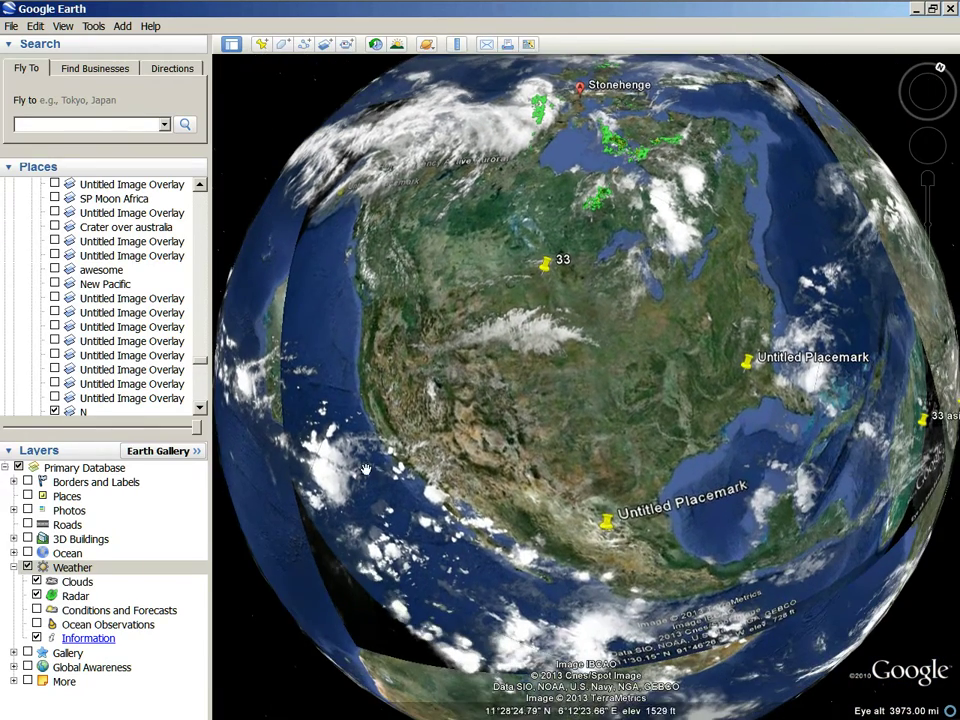
{"action": "left_click_drag", "start_coordinate": [315, 471], "coordinate": [308, 440]}
{"action": "left_click_drag", "start_coordinate": [840, 399], "coordinate": [838, 417]}
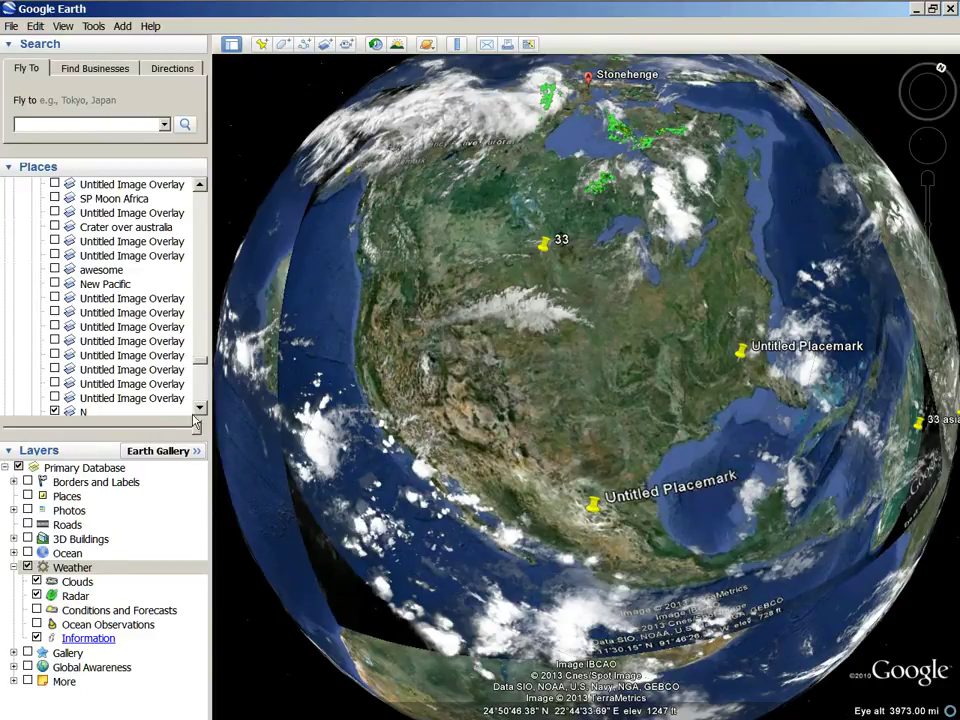
{"action": "left_click_drag", "start_coordinate": [196, 432], "coordinate": [210, 456]}
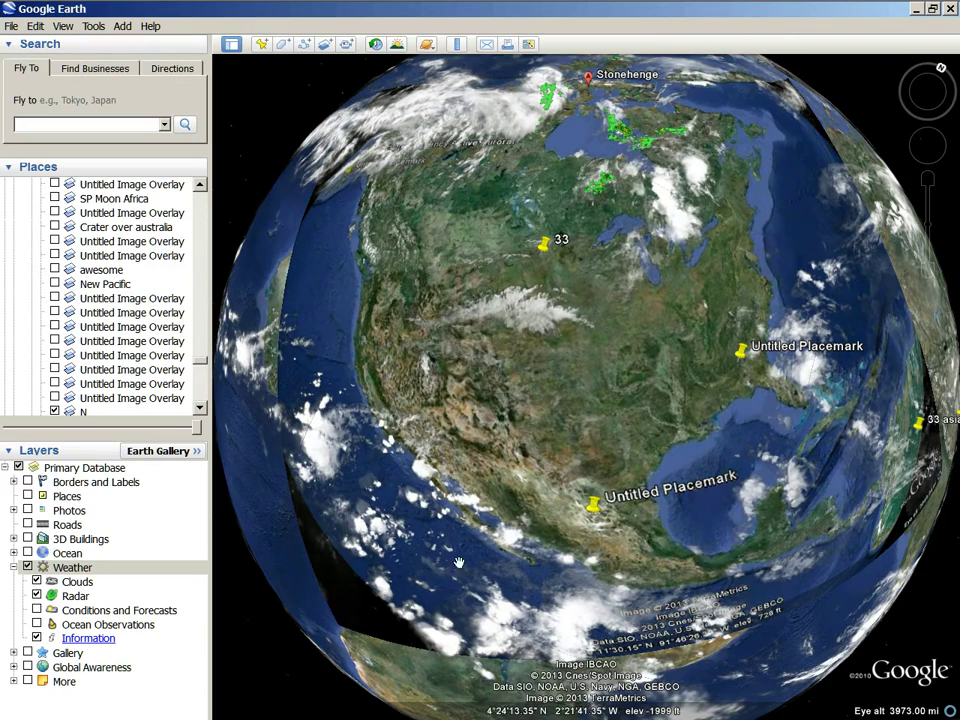
{"action": "left_click_drag", "start_coordinate": [737, 362], "coordinate": [726, 397]}
Examine the moon image over the real North America and compare its craters with the clouds by varying the Weather layer's opacity
{"action": "left_click_drag", "start_coordinate": [318, 466], "coordinate": [784, 536]}
{"action": "left_click", "coordinate": [596, 288]}
{"action": "left_click_drag", "start_coordinate": [596, 289], "coordinate": [378, 364]}
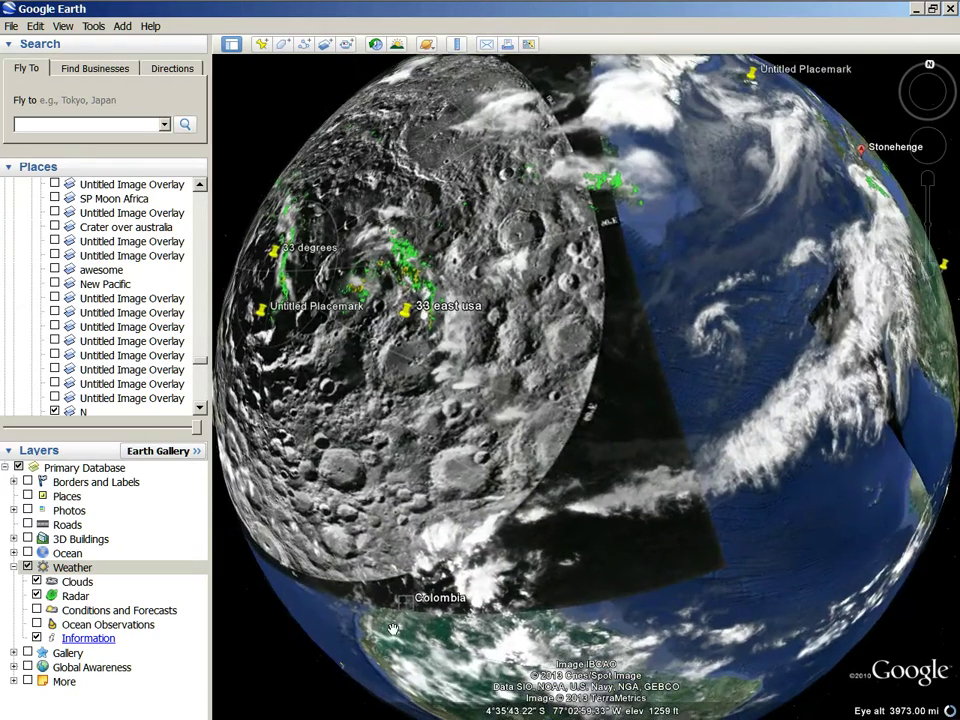
{"action": "left_click_drag", "start_coordinate": [310, 466], "coordinate": [524, 550]}
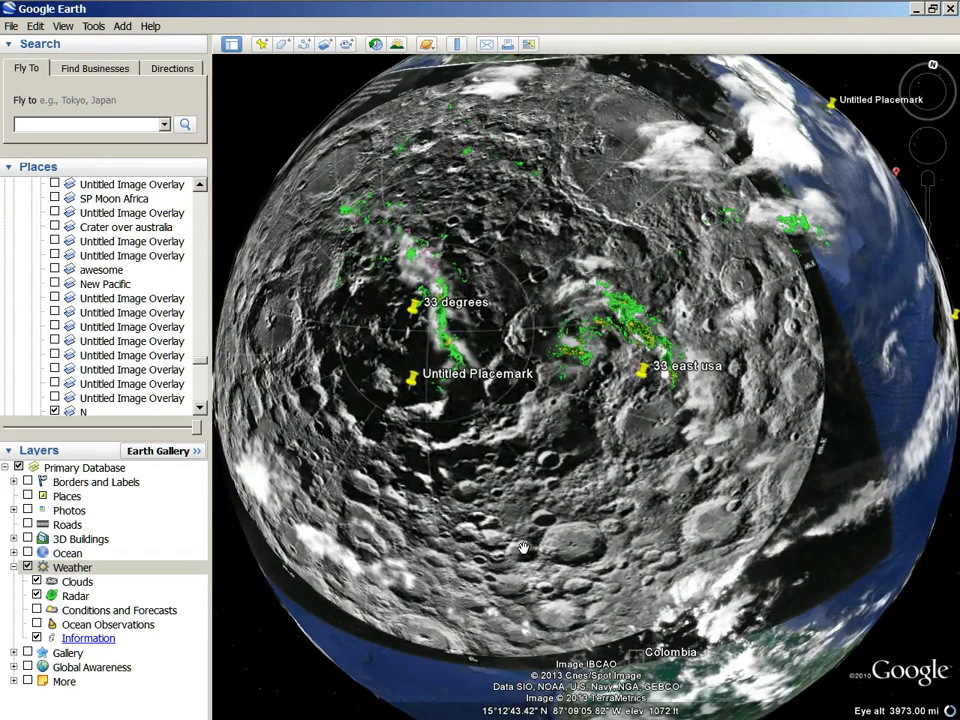
{"action": "left_click_drag", "start_coordinate": [368, 474], "coordinate": [474, 564]}
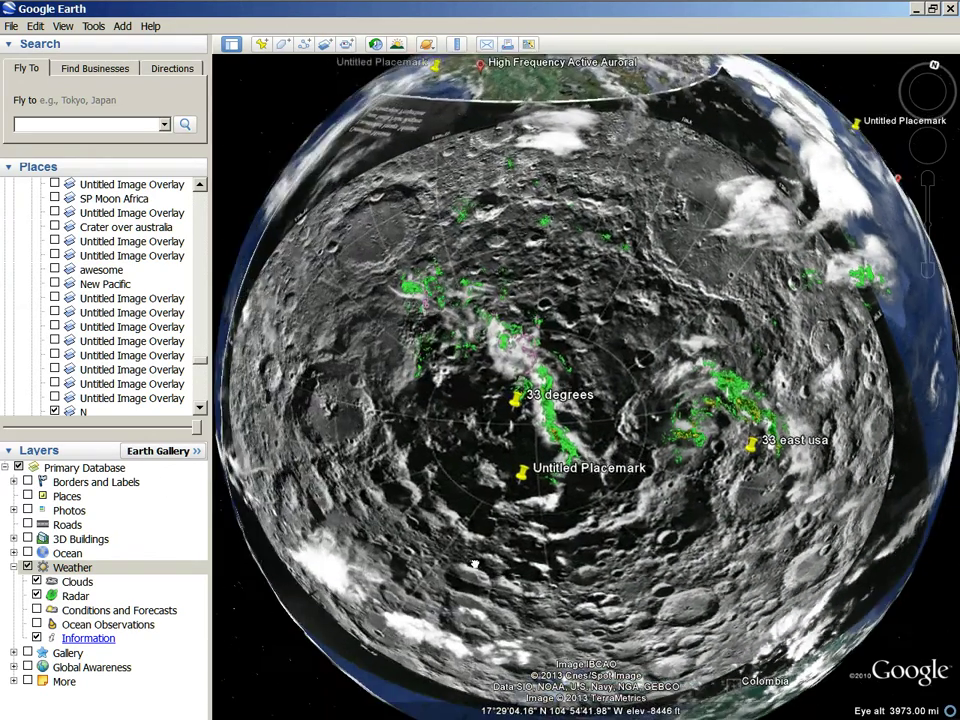
{"action": "left_click_drag", "start_coordinate": [559, 572], "coordinate": [538, 516]}
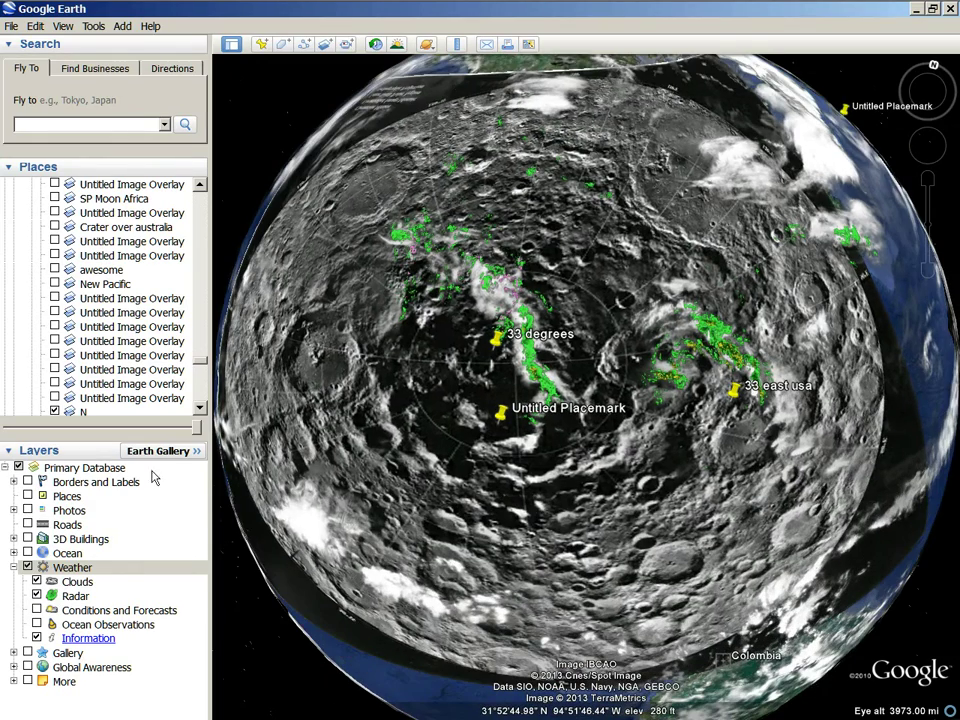
{"action": "left_click_drag", "start_coordinate": [196, 428], "coordinate": [389, 520]}
Return to the North America image over Africa and compare the two under the clouds by fading the N overlay out and back to opaque
{"action": "left_click_drag", "start_coordinate": [841, 484], "coordinate": [697, 547]}
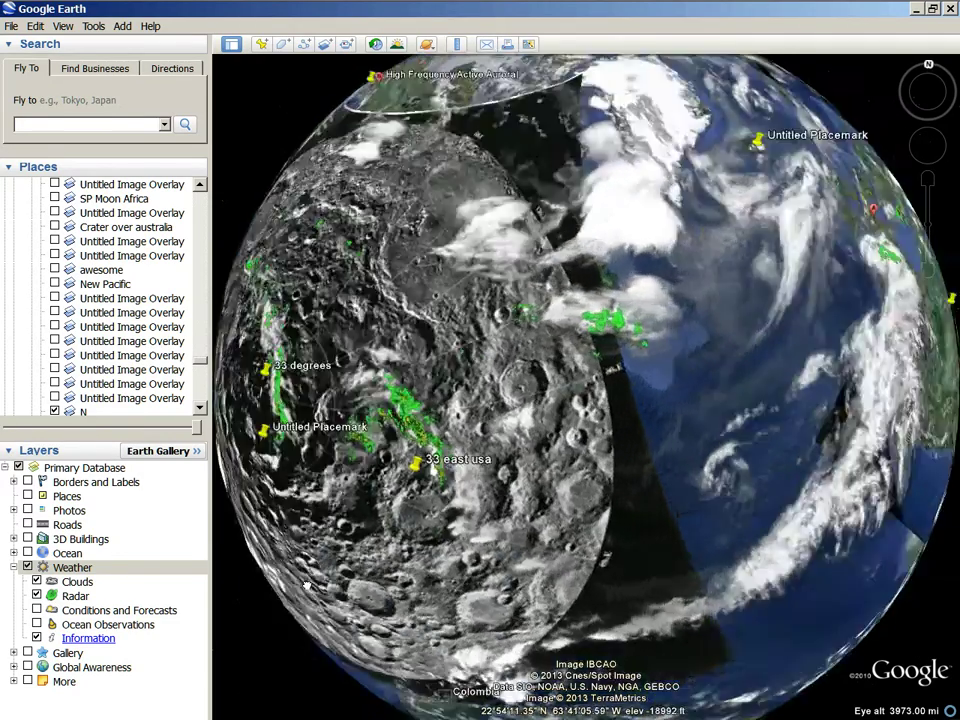
{"action": "left_click_drag", "start_coordinate": [657, 579], "coordinate": [424, 521]}
{"action": "scroll", "coordinate": [528, 382], "scroll_direction": "down", "scroll_amount": 2}
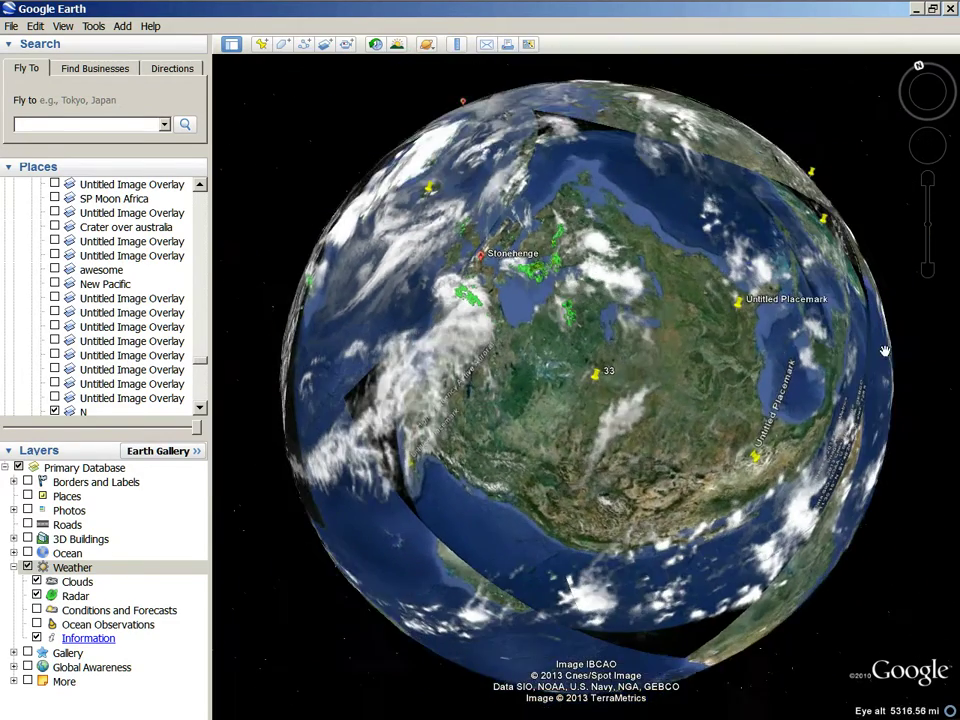
{"action": "left_click_drag", "start_coordinate": [528, 381], "coordinate": [481, 490]}
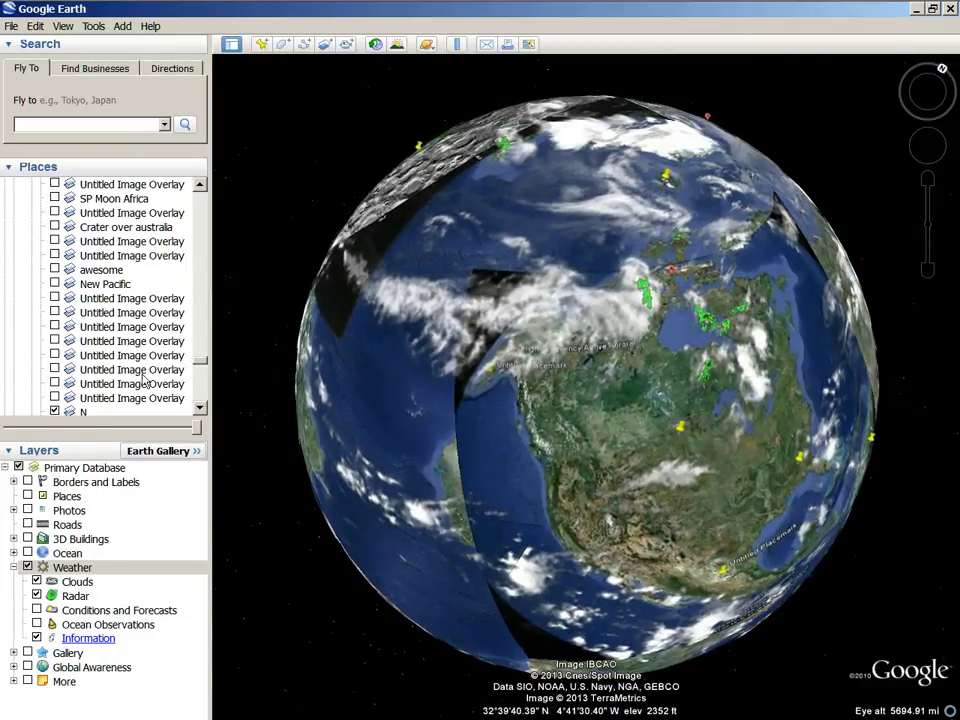
{"action": "scroll", "coordinate": [145, 381], "scroll_direction": "down", "scroll_amount": 2}
{"action": "left_click", "coordinate": [85, 327]}
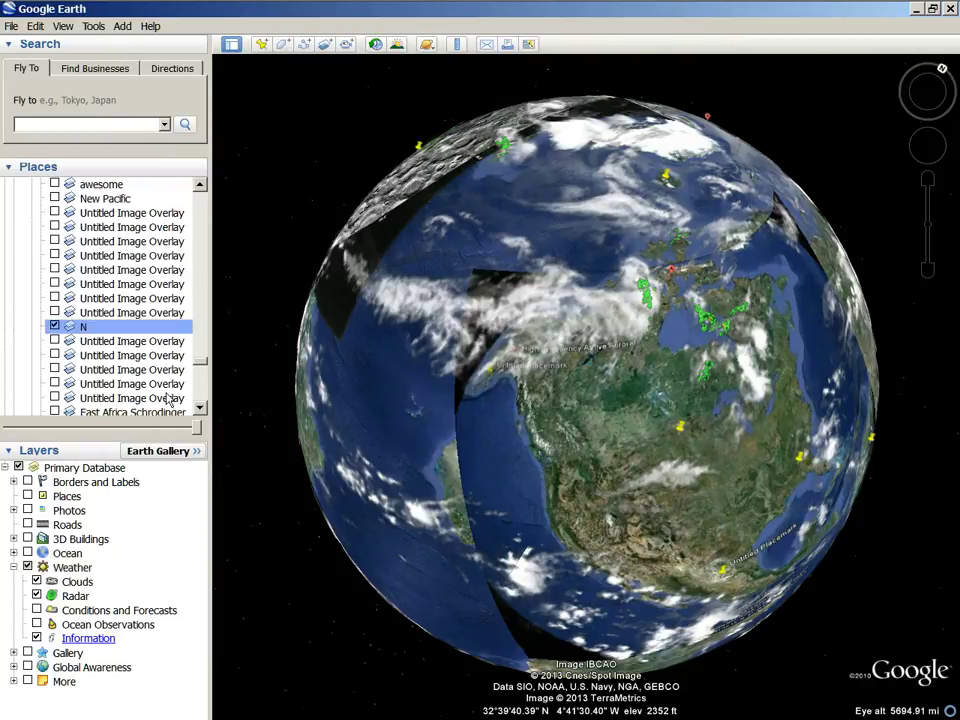
{"action": "left_click_drag", "start_coordinate": [197, 430], "coordinate": [3, 402]}
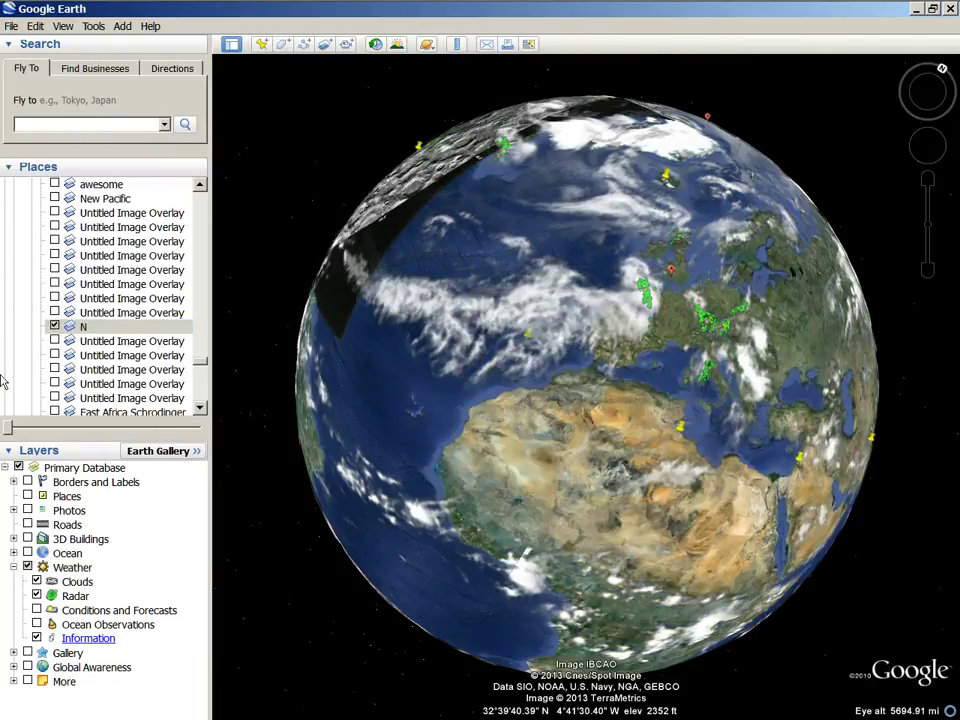
{"action": "left_click_drag", "start_coordinate": [5, 376], "coordinate": [338, 407]}
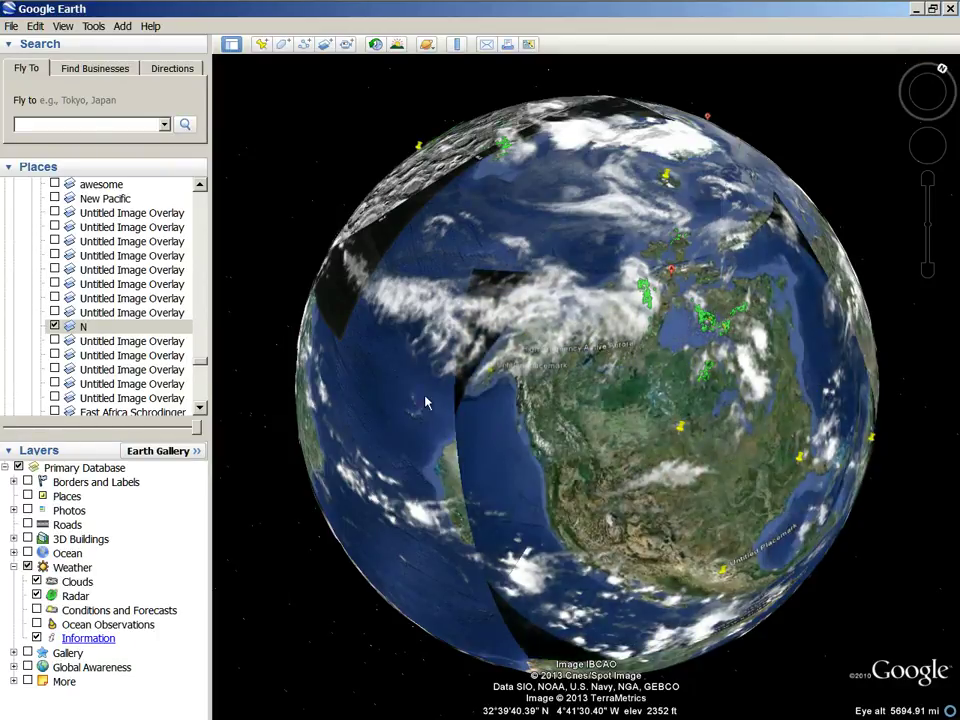
Compare the image's Gulf of Mexico area with the Red Sea and Arabia beneath by fading the N overlay almost out and back to opaque
{"action": "scroll", "coordinate": [338, 407], "scroll_direction": "up", "scroll_amount": 3}
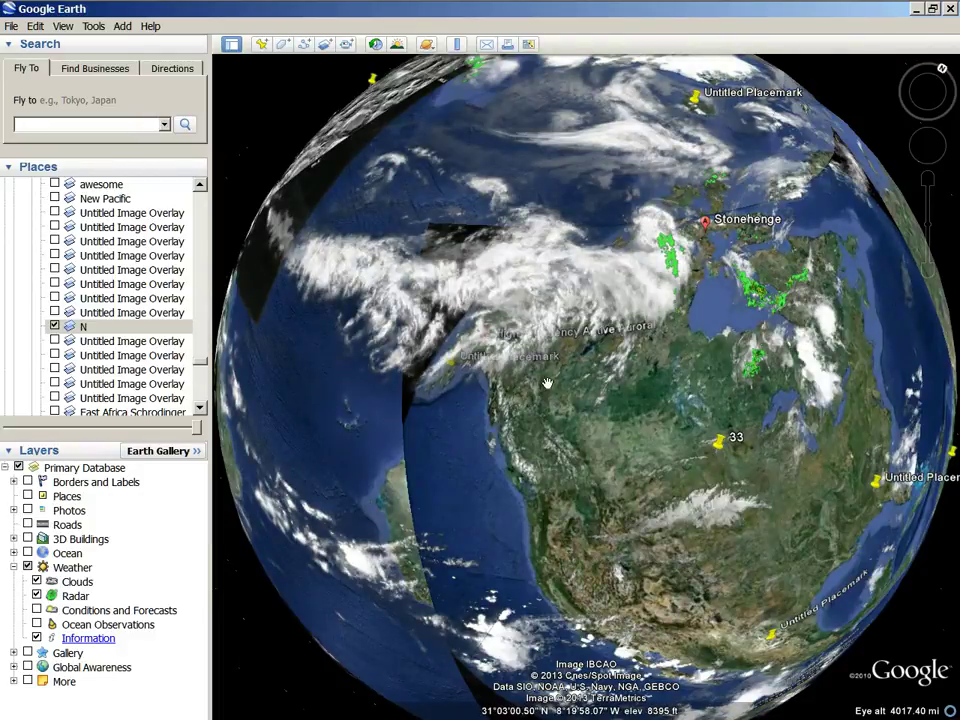
{"action": "left_click_drag", "start_coordinate": [428, 572], "coordinate": [351, 423]}
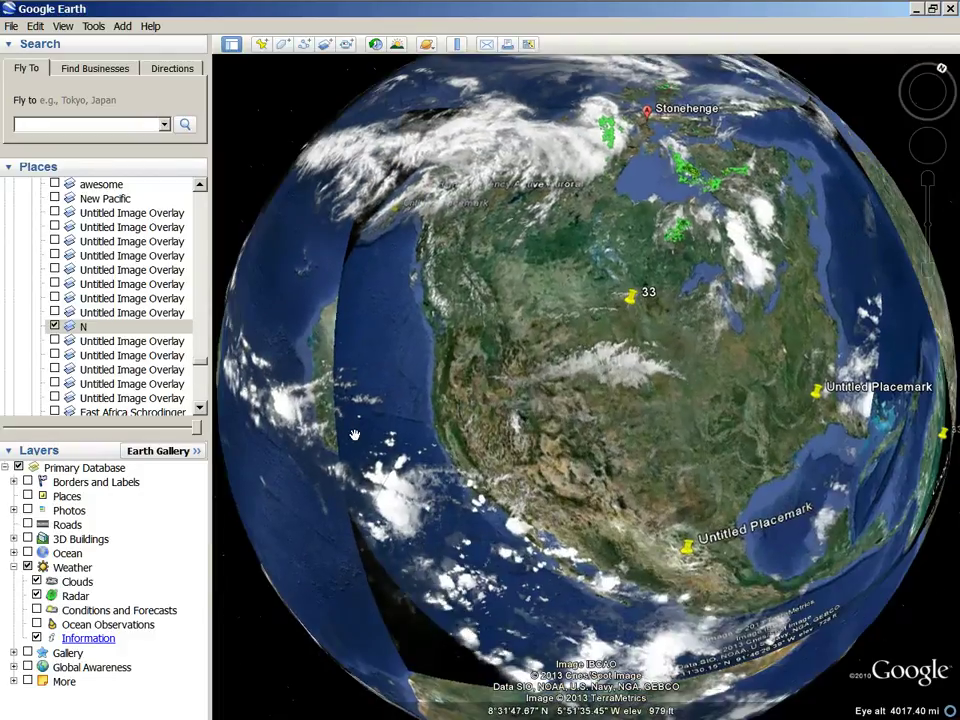
{"action": "left_click_drag", "start_coordinate": [318, 546], "coordinate": [318, 517]}
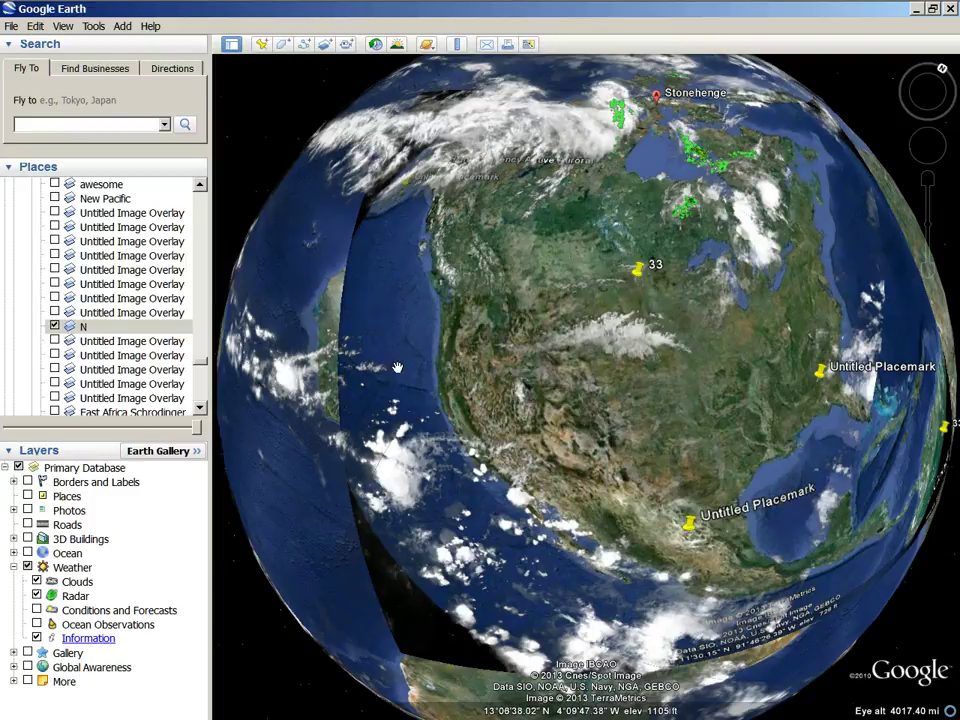
{"action": "left_click_drag", "start_coordinate": [630, 600], "coordinate": [446, 394]}
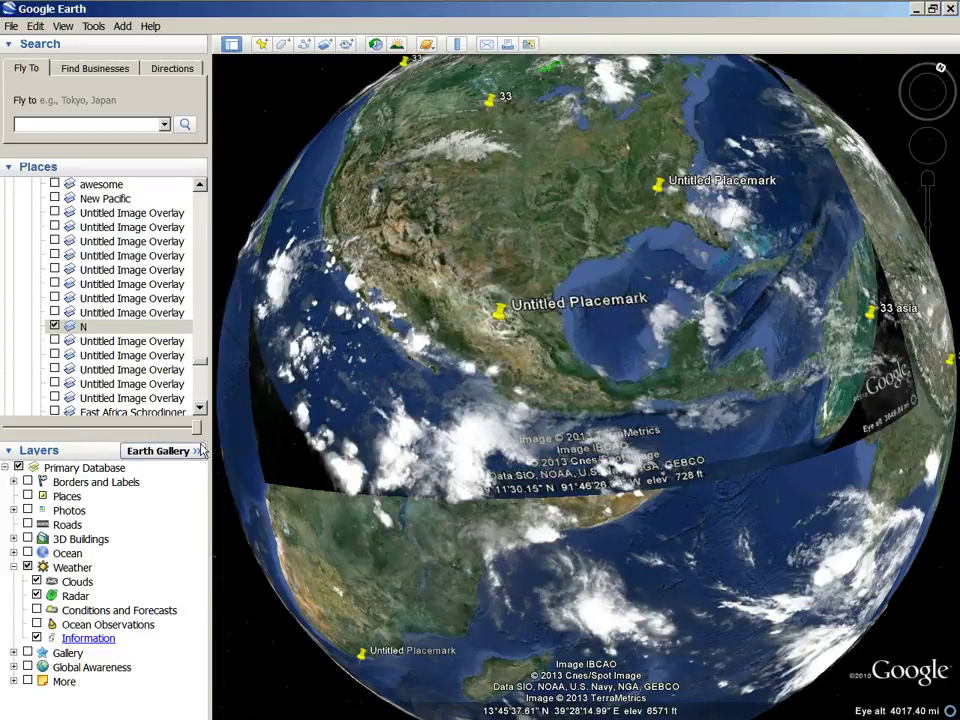
{"action": "left_click_drag", "start_coordinate": [199, 428], "coordinate": [14, 428]}
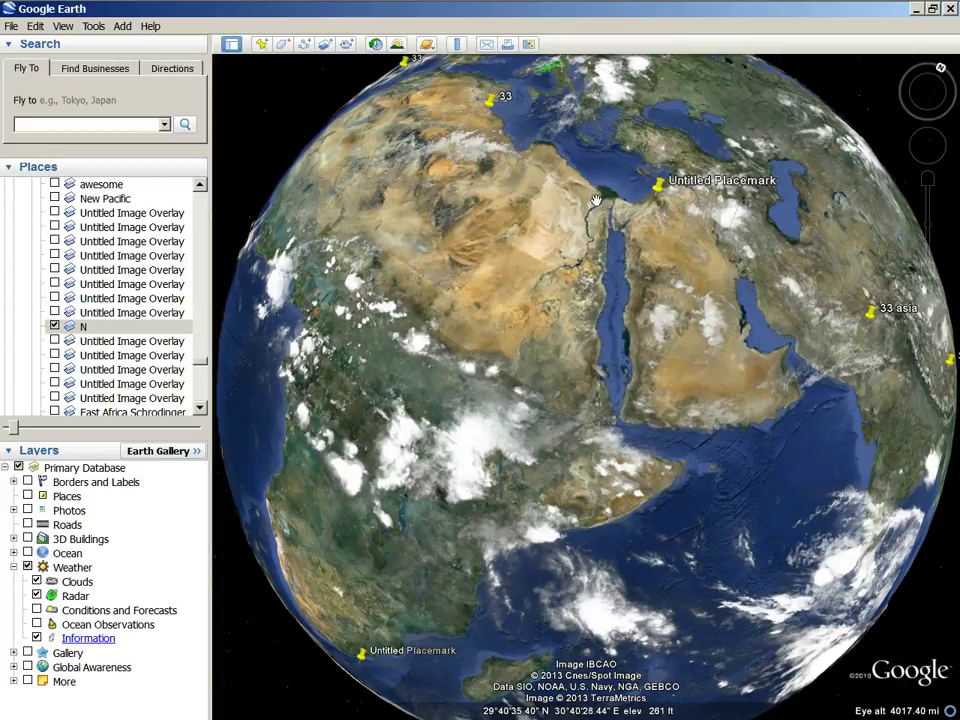
{"action": "left_click_drag", "start_coordinate": [18, 432], "coordinate": [276, 450]}
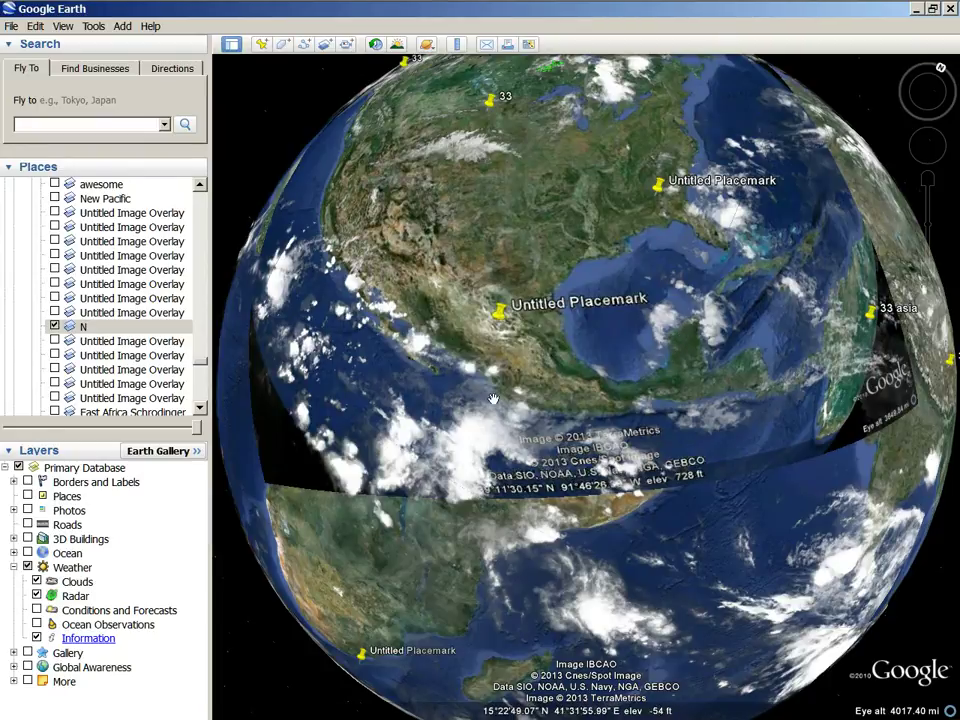
Compare the North America image with Africa and Arabia beneath by varying the N overlay's opacity, leaving it opaque
{"action": "mouse_move", "coordinate": [196, 428]}
{"action": "left_mouse_down"}
{"action": "mouse_move", "coordinate": [5, 426]}
{"action": "mouse_move", "coordinate": [196, 428]}
{"action": "mouse_move", "coordinate": [14, 428]}
{"action": "mouse_move", "coordinate": [196, 430]}
{"action": "mouse_move", "coordinate": [10, 430]}
{"action": "mouse_move", "coordinate": [196, 430]}
{"action": "mouse_move", "coordinate": [5, 455]}
{"action": "mouse_move", "coordinate": [196, 430]}
{"action": "left_mouse_up"}
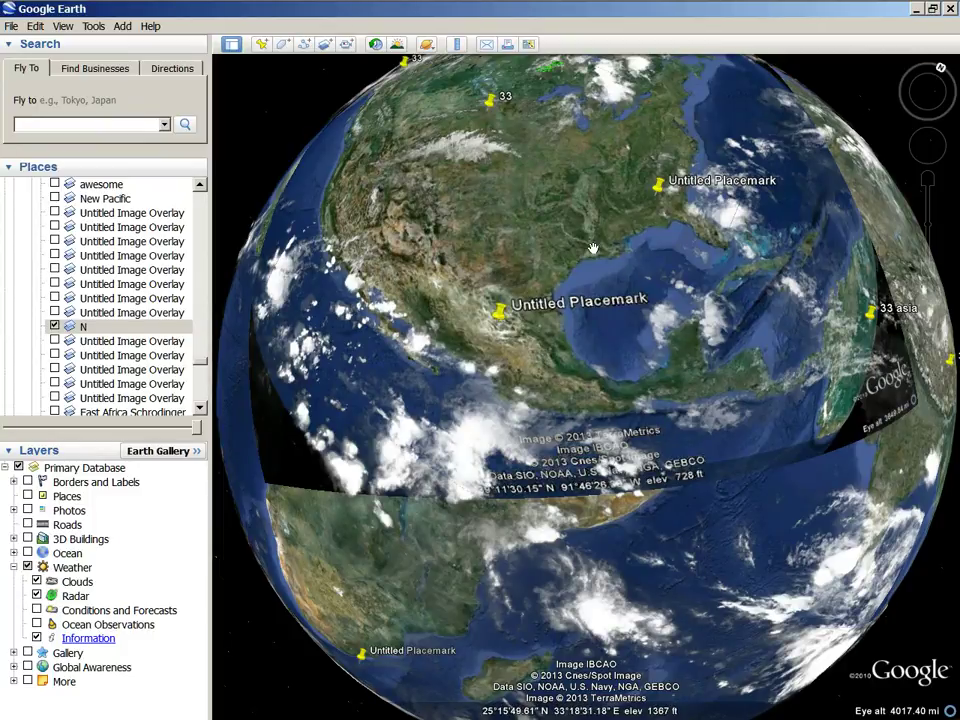
{"action": "left_click_drag", "start_coordinate": [199, 429], "coordinate": [243, 438]}
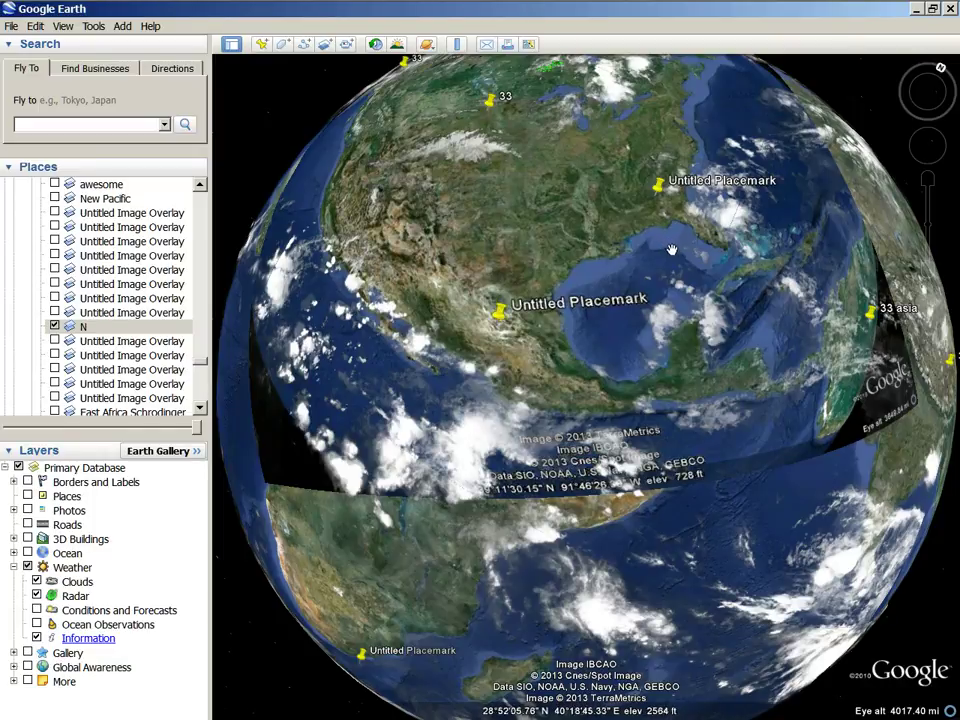
{"action": "left_click_drag", "start_coordinate": [419, 262], "coordinate": [484, 257]}
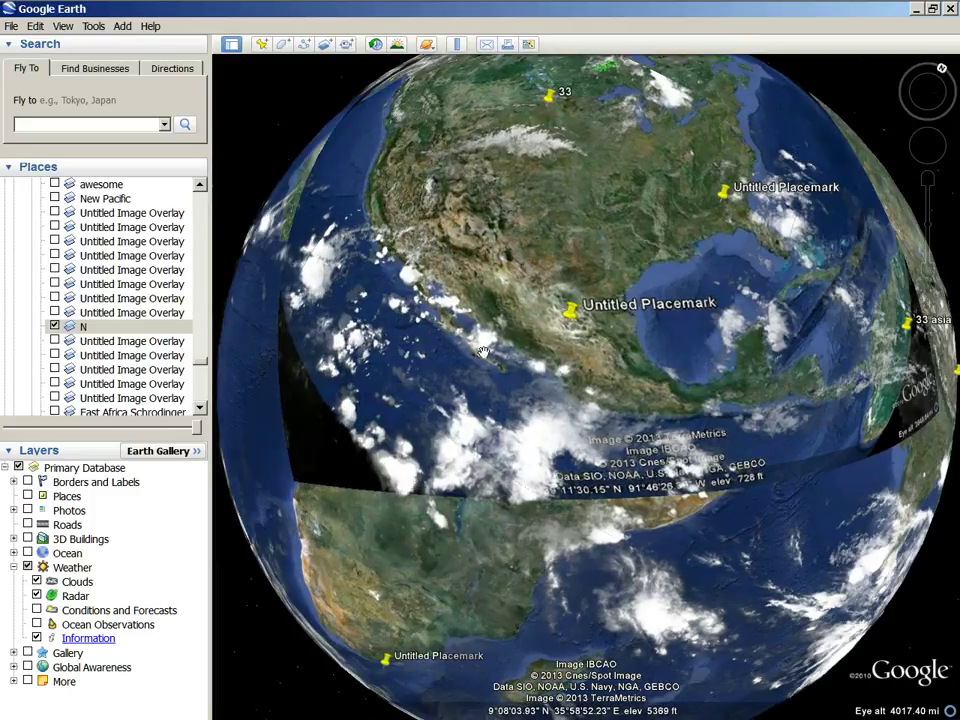
{"action": "scroll", "coordinate": [668, 396], "scroll_direction": "up", "scroll_amount": 3}
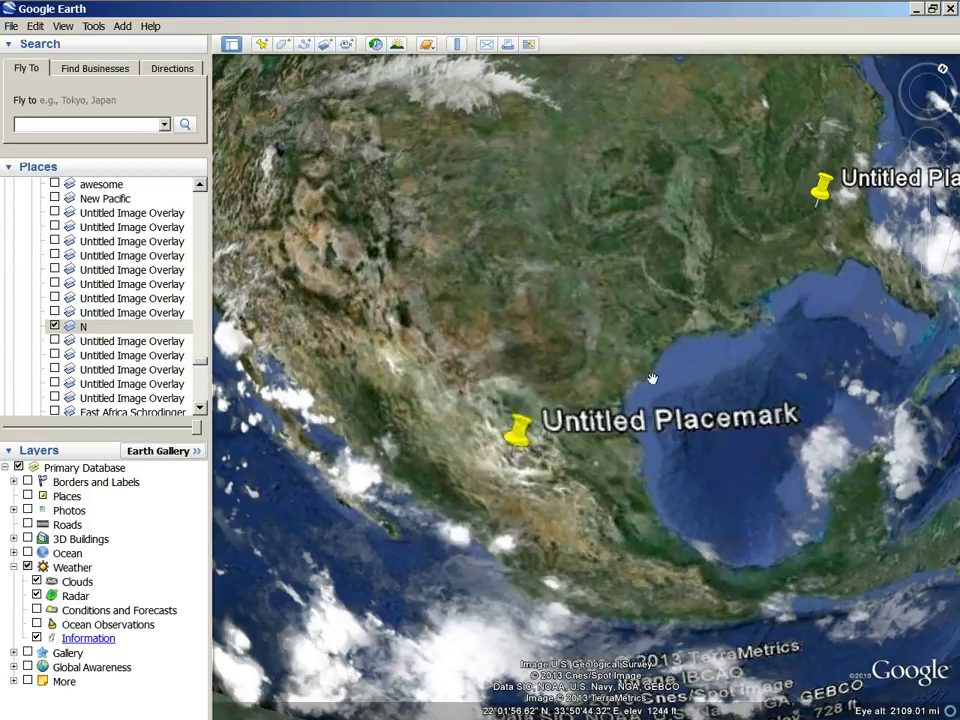
{"action": "scroll", "coordinate": [384, 319], "scroll_direction": "down", "scroll_amount": 5}
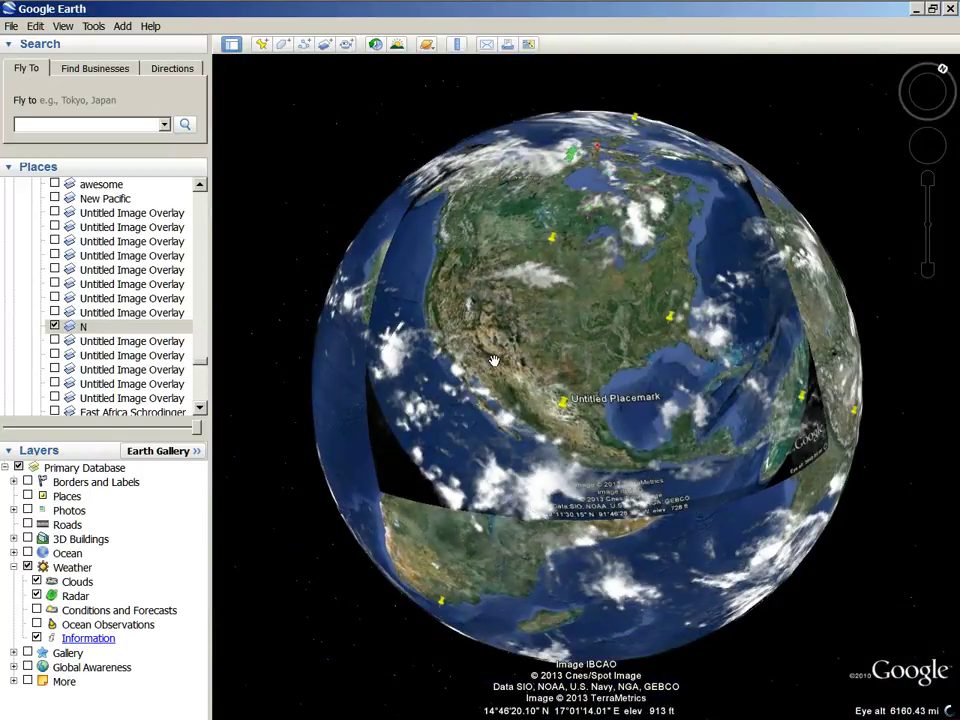
Compare the storm clouds around Hudson Bay and the Great Lakes with the image beneath by varying the Weather layer's opacity, leaving it opaque
{"action": "left_click_drag", "start_coordinate": [522, 384], "coordinate": [589, 424]}
{"action": "left_click_drag", "start_coordinate": [363, 422], "coordinate": [365, 410]}
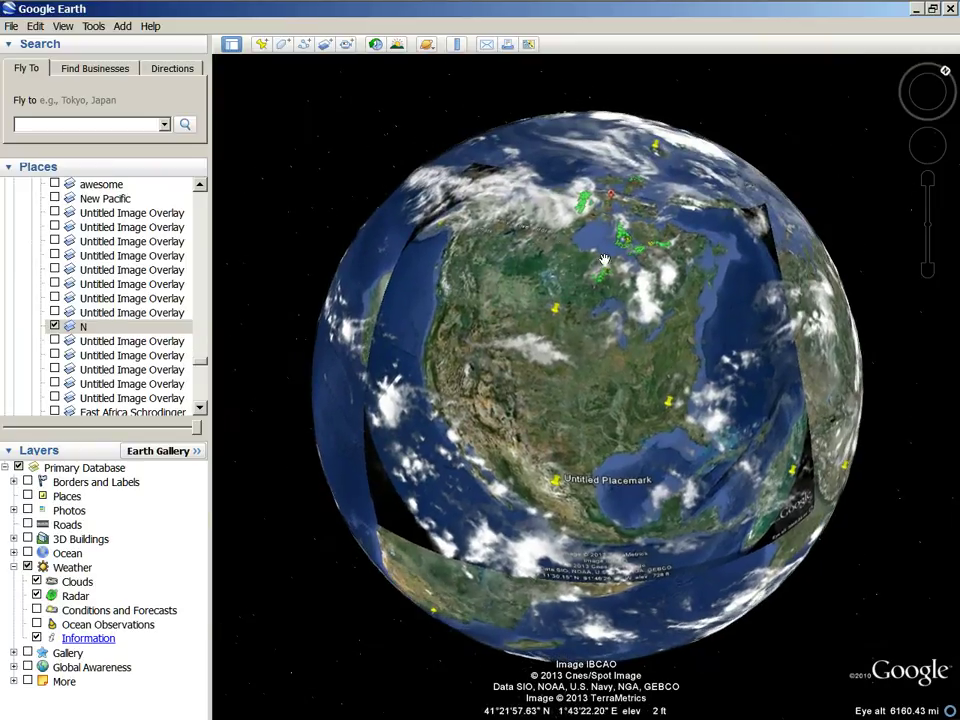
{"action": "scroll", "coordinate": [599, 384], "scroll_direction": "up", "scroll_amount": 3}
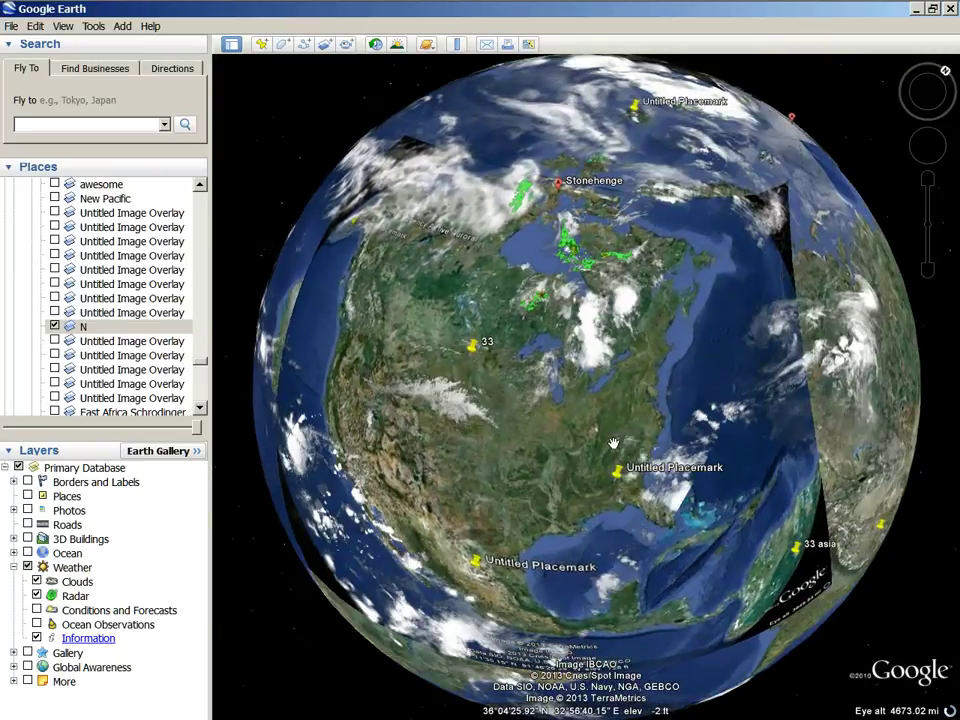
{"action": "left_click_drag", "start_coordinate": [673, 381], "coordinate": [649, 407]}
{"action": "scroll", "coordinate": [620, 414], "scroll_direction": "up", "scroll_amount": 3}
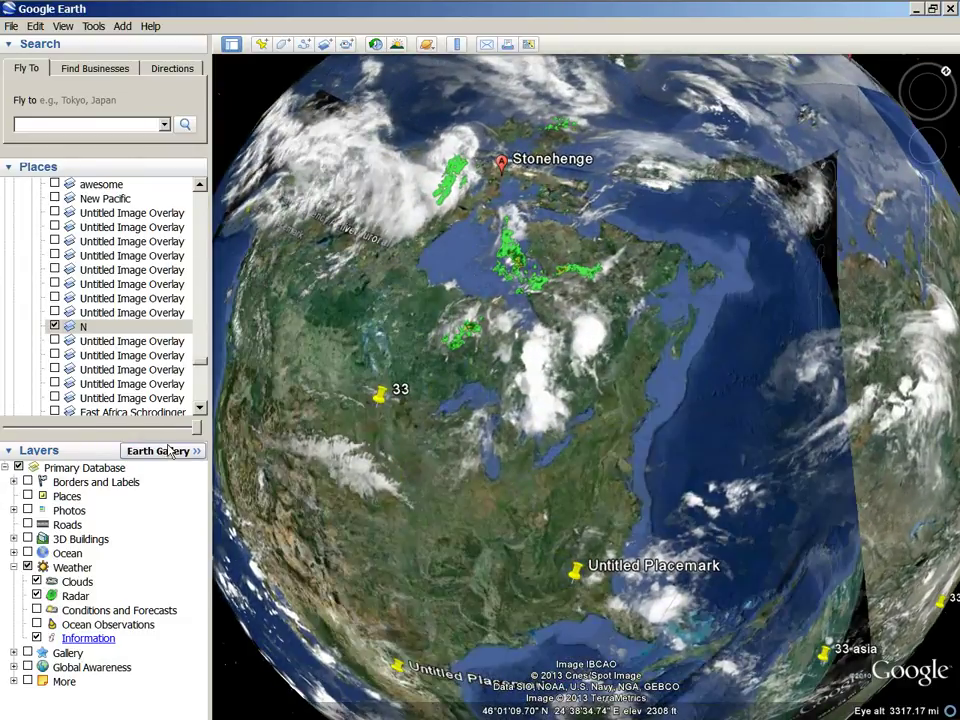
{"action": "left_click", "coordinate": [72, 567]}
{"action": "left_click_drag", "start_coordinate": [199, 430], "coordinate": [72, 420]}
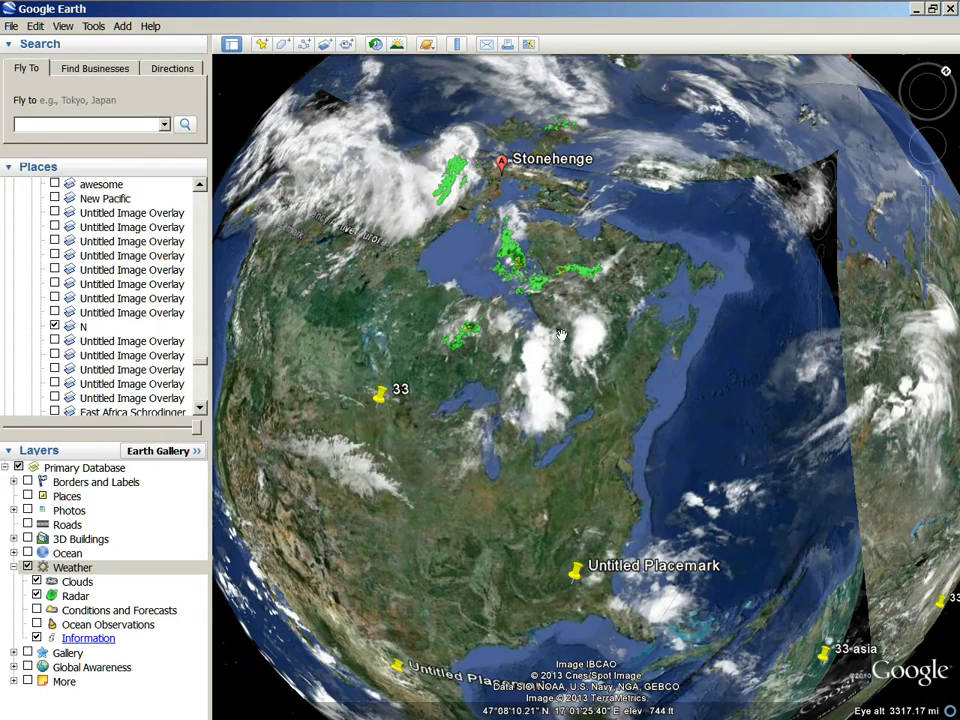
{"action": "scroll", "coordinate": [544, 352], "scroll_direction": "up", "scroll_amount": 2}
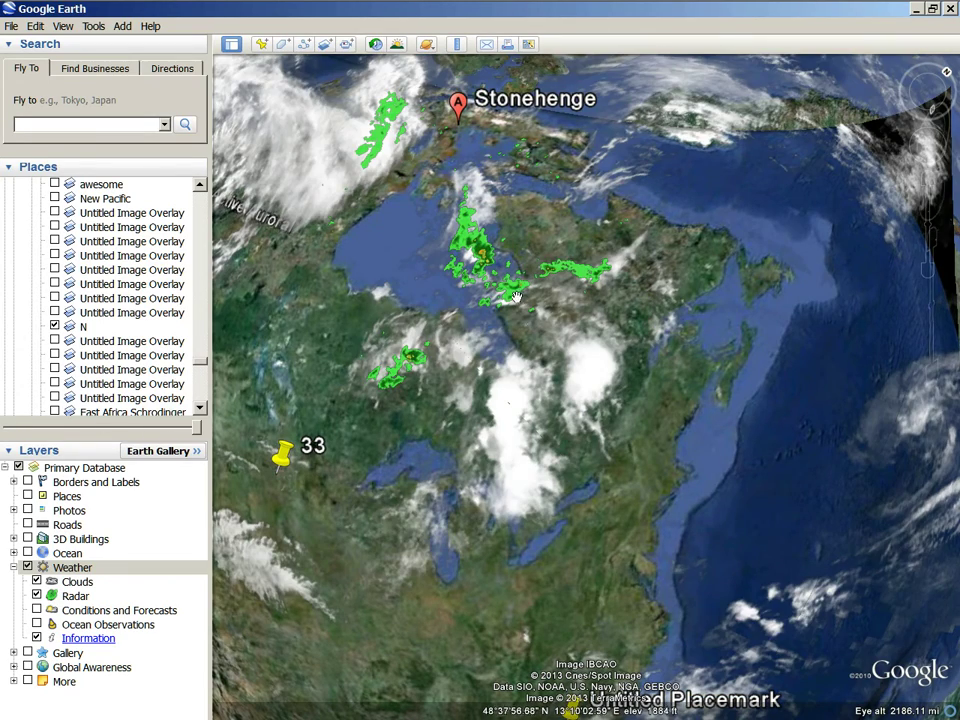
{"action": "scroll", "coordinate": [512, 298], "scroll_direction": "up", "scroll_amount": 2}
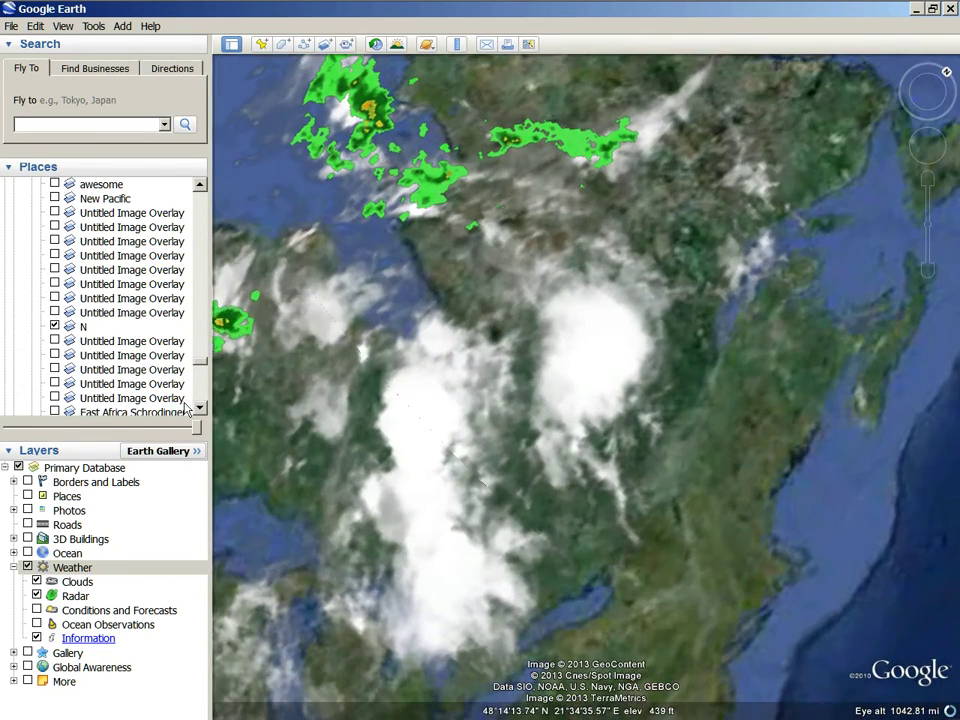
{"action": "left_click_drag", "start_coordinate": [200, 430], "coordinate": [257, 378]}
{"action": "scroll", "coordinate": [356, 416], "scroll_direction": "down", "scroll_amount": 5}
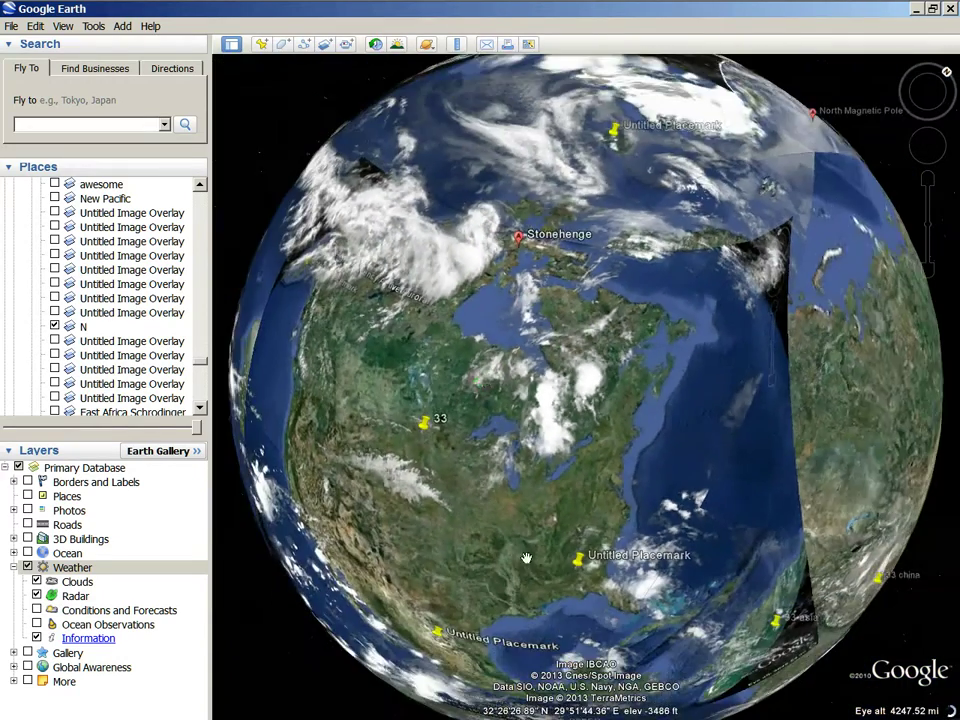
View the whole North America image on the globe and fade the Weather layer out completely
{"action": "left_click_drag", "start_coordinate": [527, 558], "coordinate": [619, 455]}
{"action": "scroll", "coordinate": [617, 454], "scroll_direction": "down", "scroll_amount": 2}
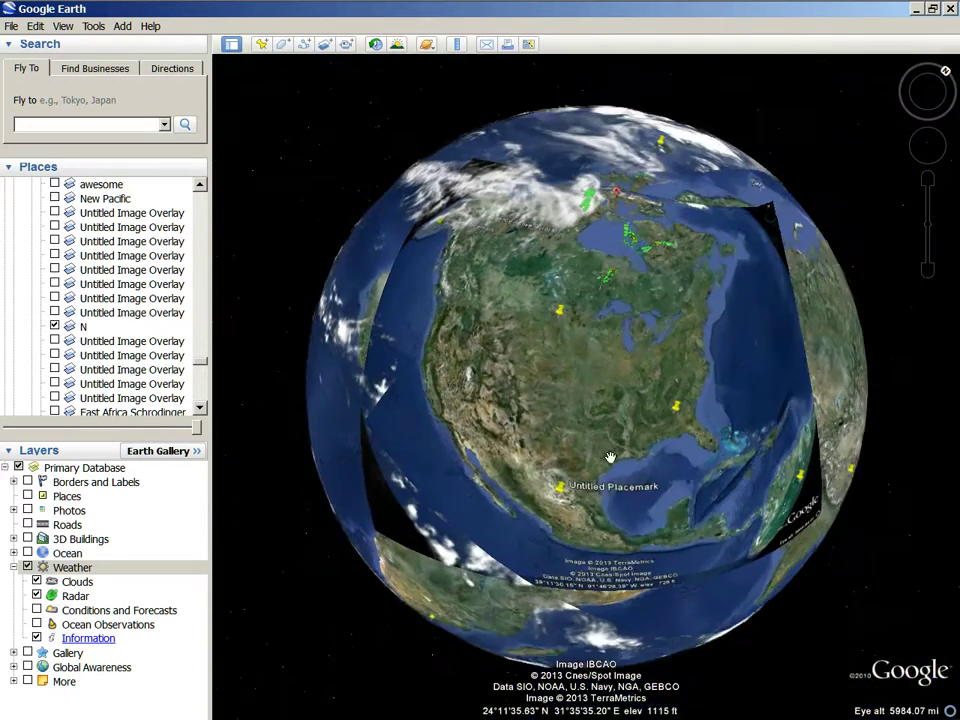
{"action": "left_click_drag", "start_coordinate": [753, 431], "coordinate": [755, 411]}
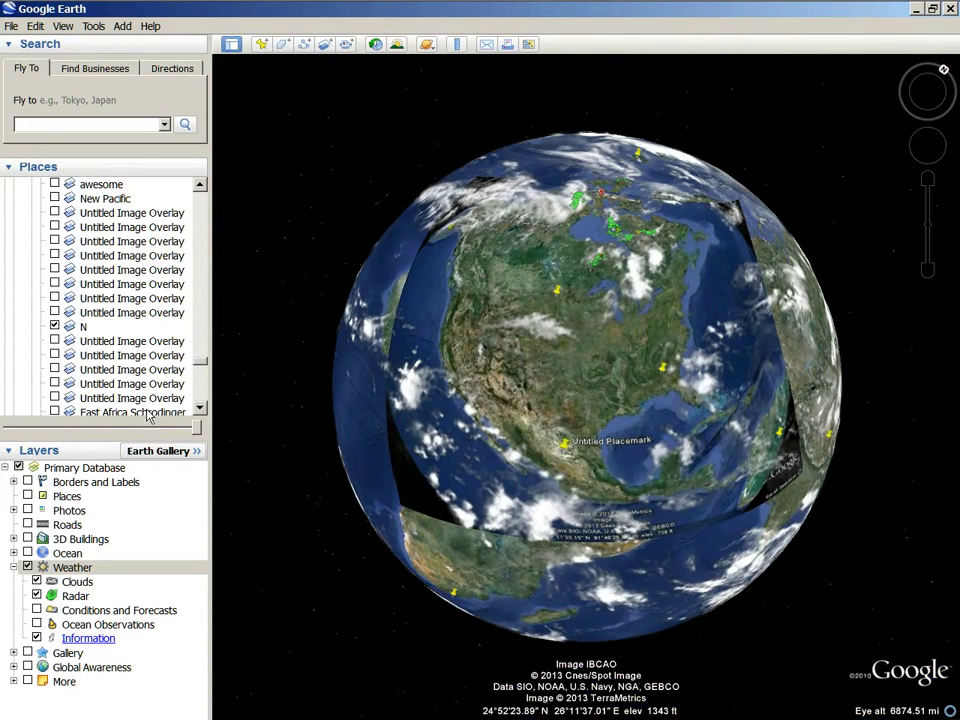
{"action": "left_click_drag", "start_coordinate": [200, 430], "coordinate": [10, 428]}
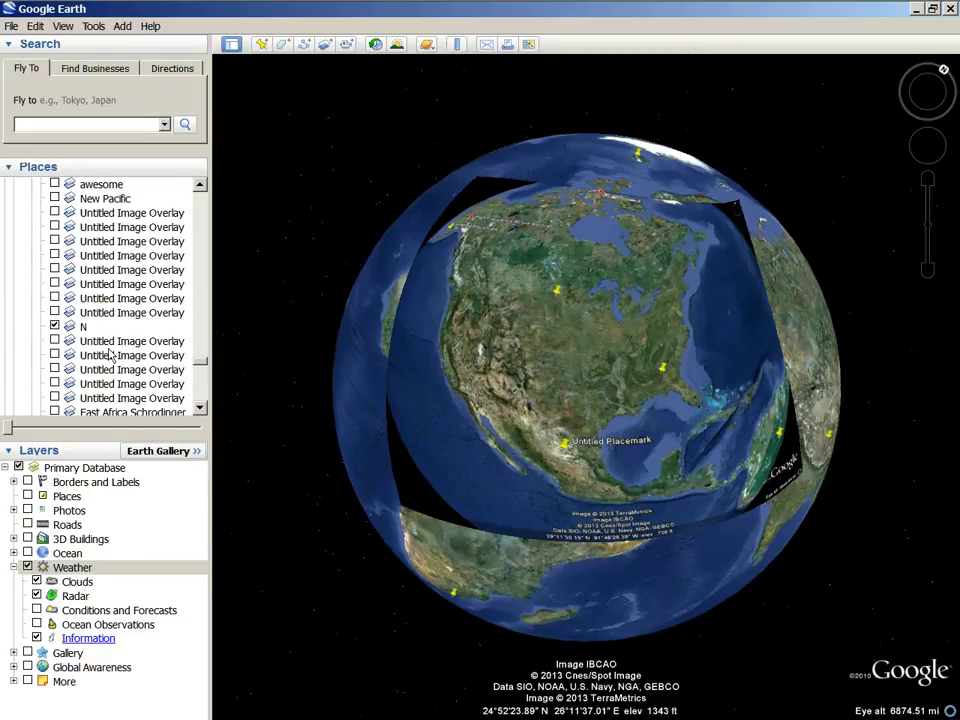
Compare the cloud-free North America image with the Earth beneath by fading the N overlay out and back to opaque
{"action": "left_click", "coordinate": [88, 328]}
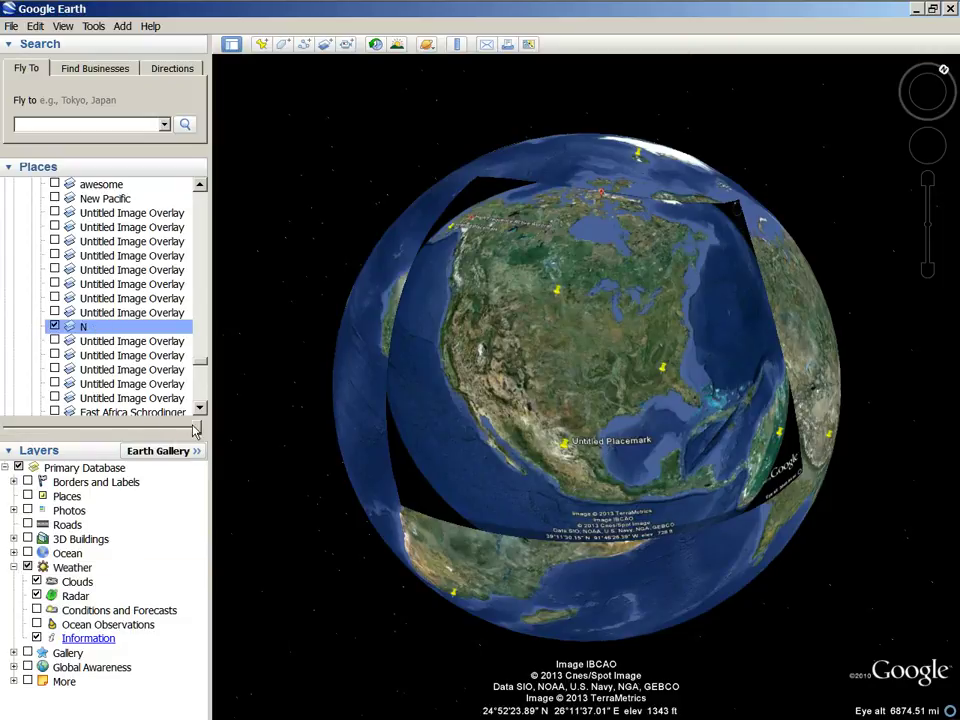
{"action": "left_click_drag", "start_coordinate": [201, 432], "coordinate": [692, 437]}
{"action": "scroll", "coordinate": [692, 437], "scroll_direction": "down", "scroll_amount": 3}
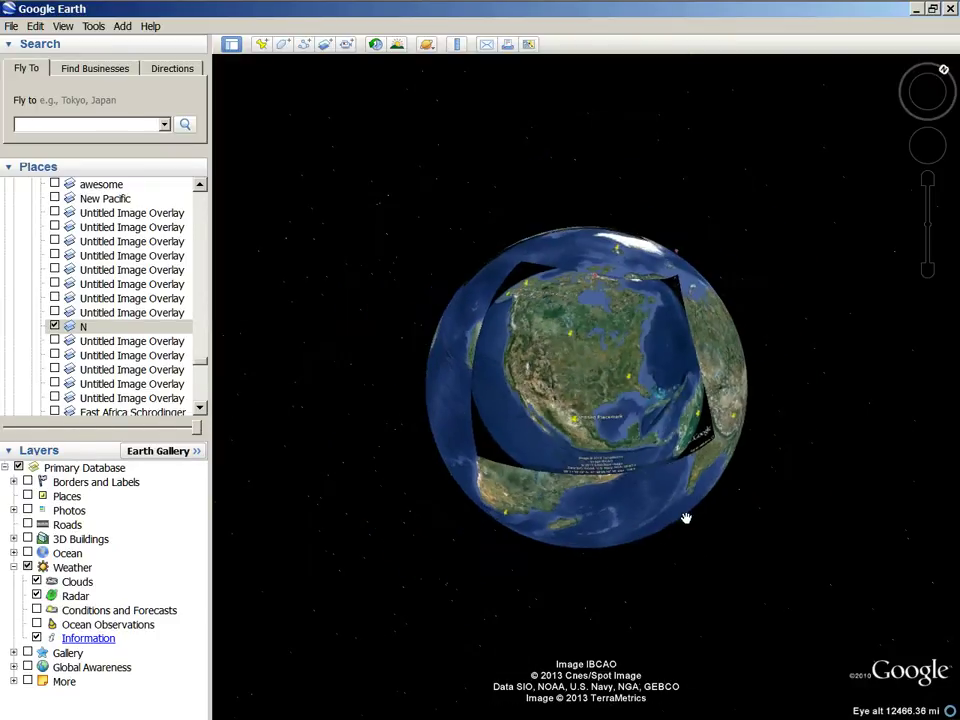
Find the moon image over the real North America and compare it with the continent by varying the SP moon NA overlay's opacity
{"action": "left_click_drag", "start_coordinate": [688, 514], "coordinate": [775, 352]}
{"action": "left_click_drag", "start_coordinate": [514, 400], "coordinate": [786, 450]}
{"action": "left_click_drag", "start_coordinate": [488, 520], "coordinate": [512, 484]}
{"action": "scroll", "coordinate": [511, 484], "scroll_direction": "up", "scroll_amount": 3}
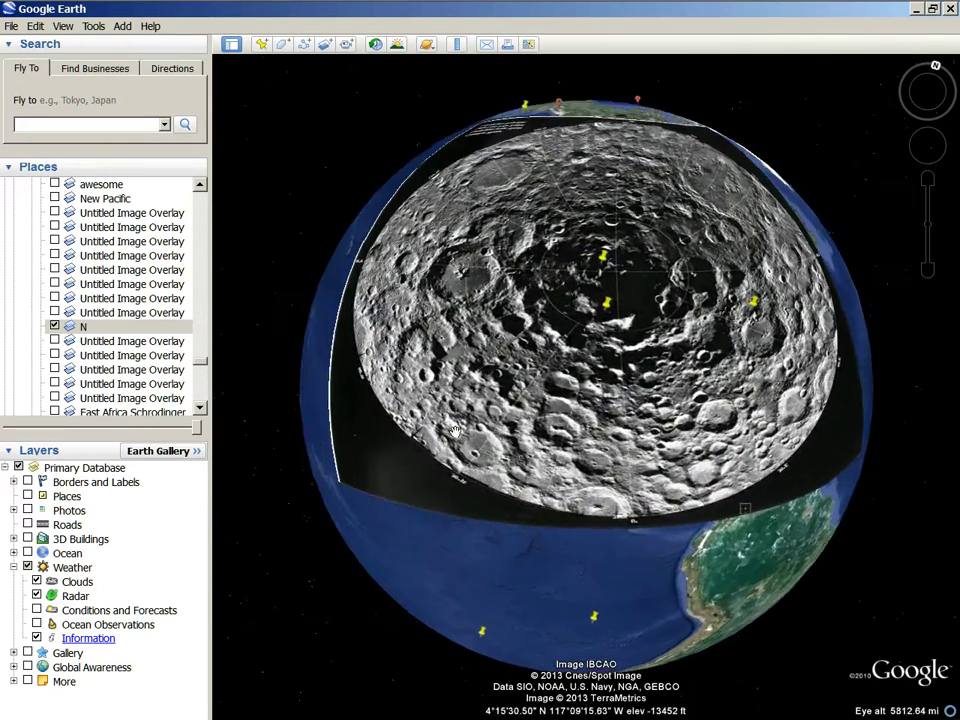
{"action": "scroll", "coordinate": [455, 434], "scroll_direction": "up", "scroll_amount": 2}
{"action": "left_click_drag", "start_coordinate": [499, 270], "coordinate": [500, 566]}
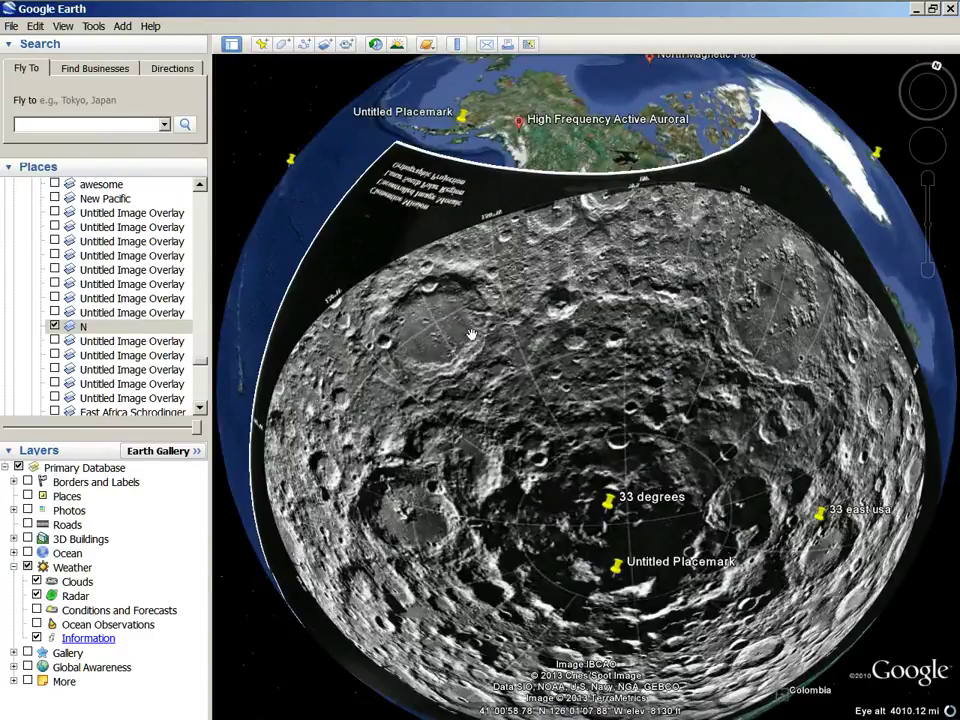
{"action": "scroll", "coordinate": [110, 362], "scroll_direction": "up", "scroll_amount": 7}
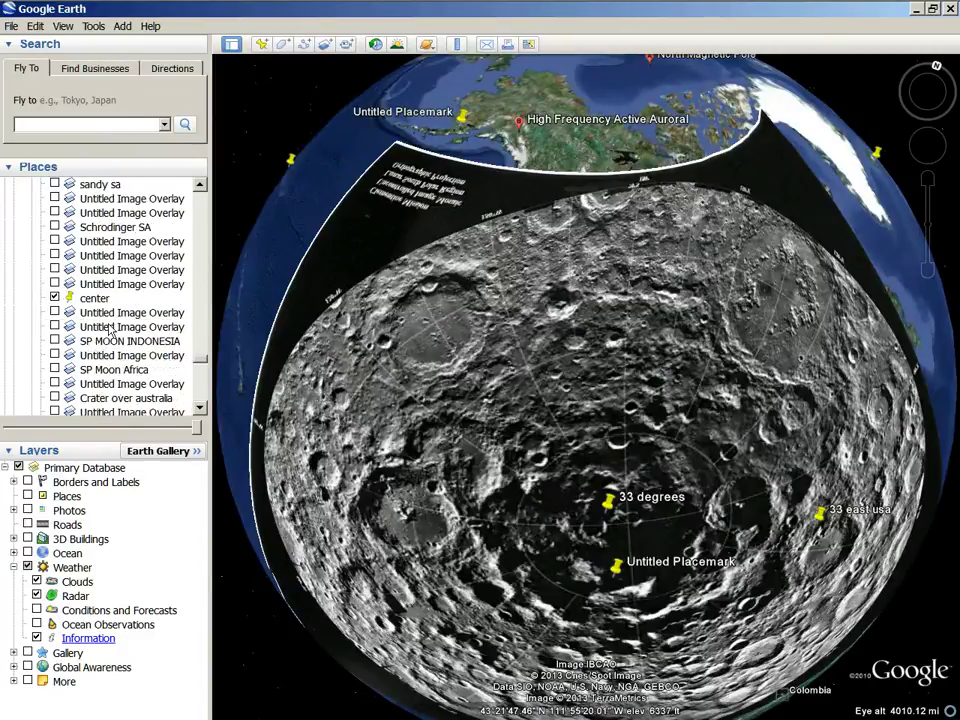
{"action": "left_click", "coordinate": [100, 214]}
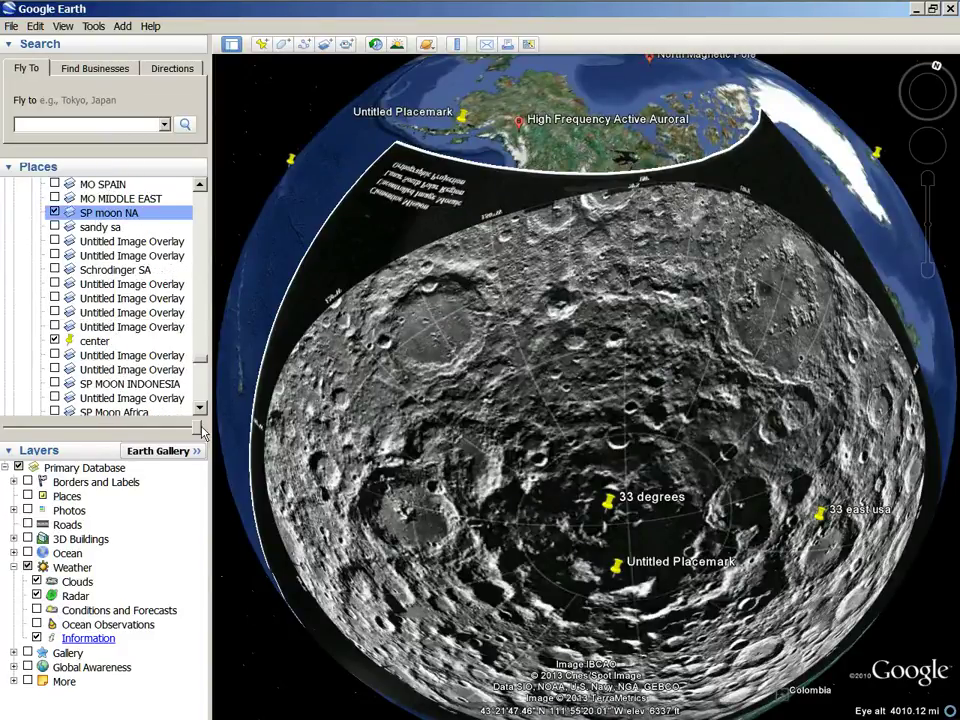
{"action": "left_click_drag", "start_coordinate": [197, 429], "coordinate": [473, 407]}
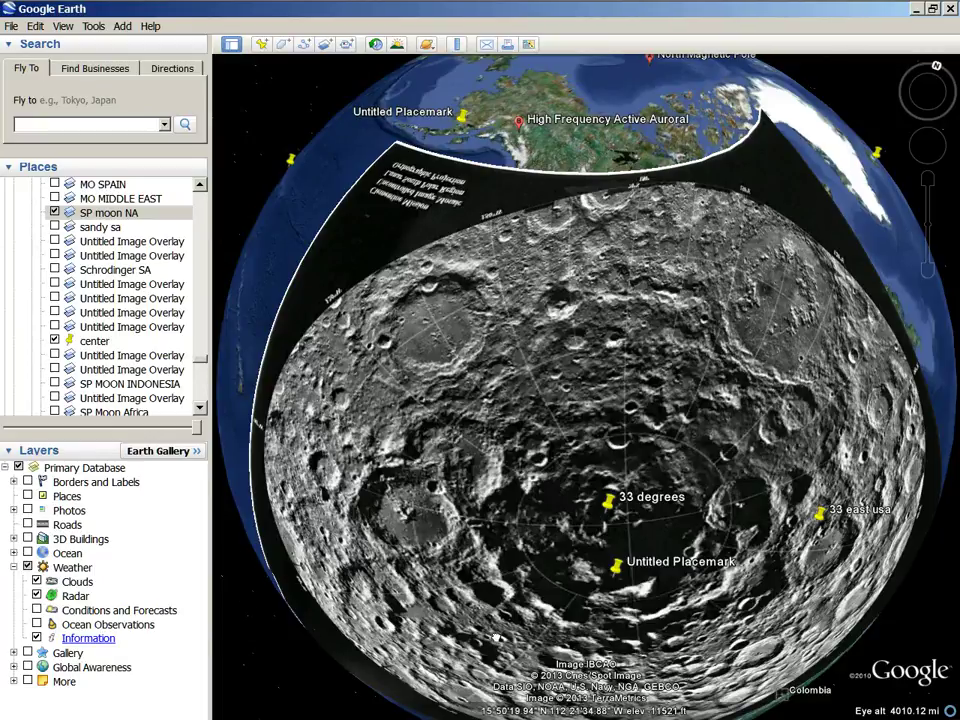
Compare the moon craters with North America's coastlines and the Gulf of Mexico by fading the SP moon NA overlay out and back in
{"action": "left_click_drag", "start_coordinate": [495, 636], "coordinate": [435, 510]}
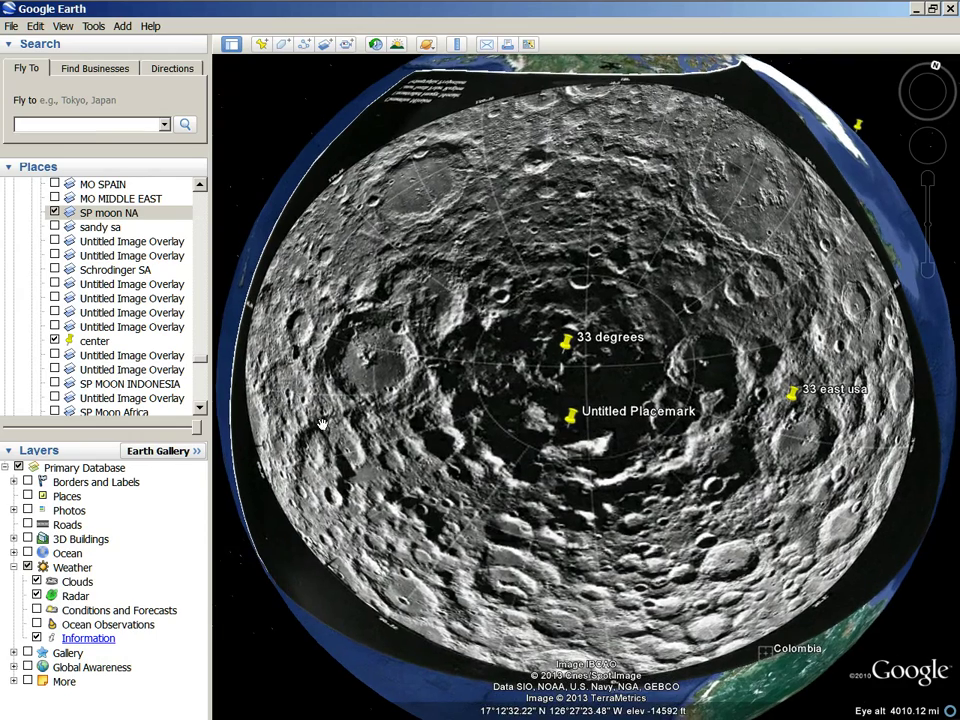
{"action": "left_click_drag", "start_coordinate": [393, 424], "coordinate": [746, 510]}
{"action": "left_click_drag", "start_coordinate": [654, 506], "coordinate": [501, 491]}
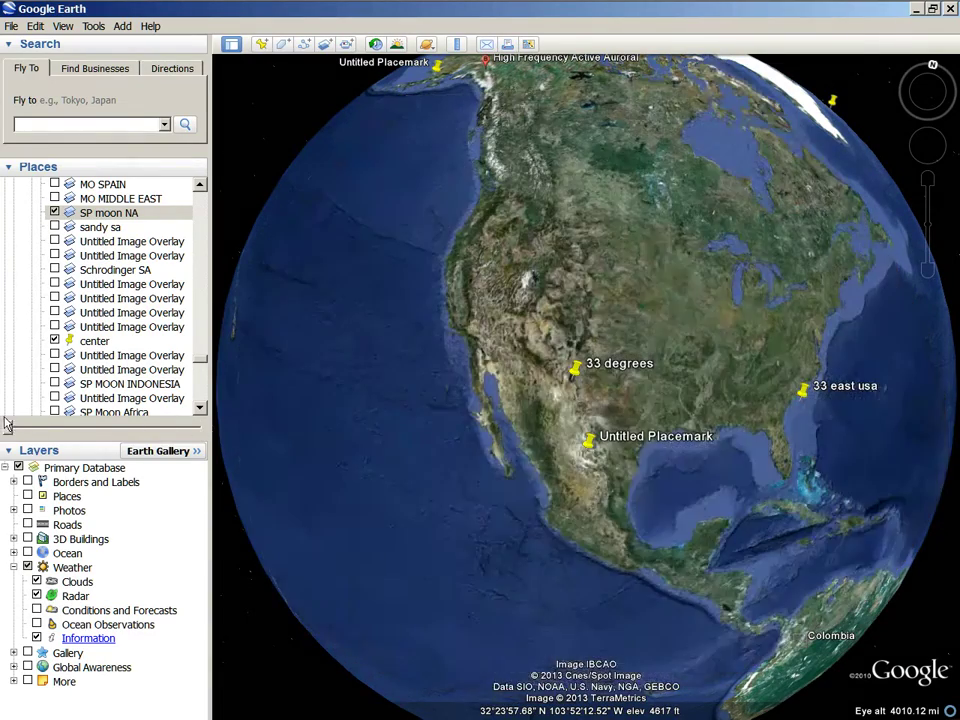
{"action": "left_click_drag", "start_coordinate": [5, 424], "coordinate": [174, 441]}
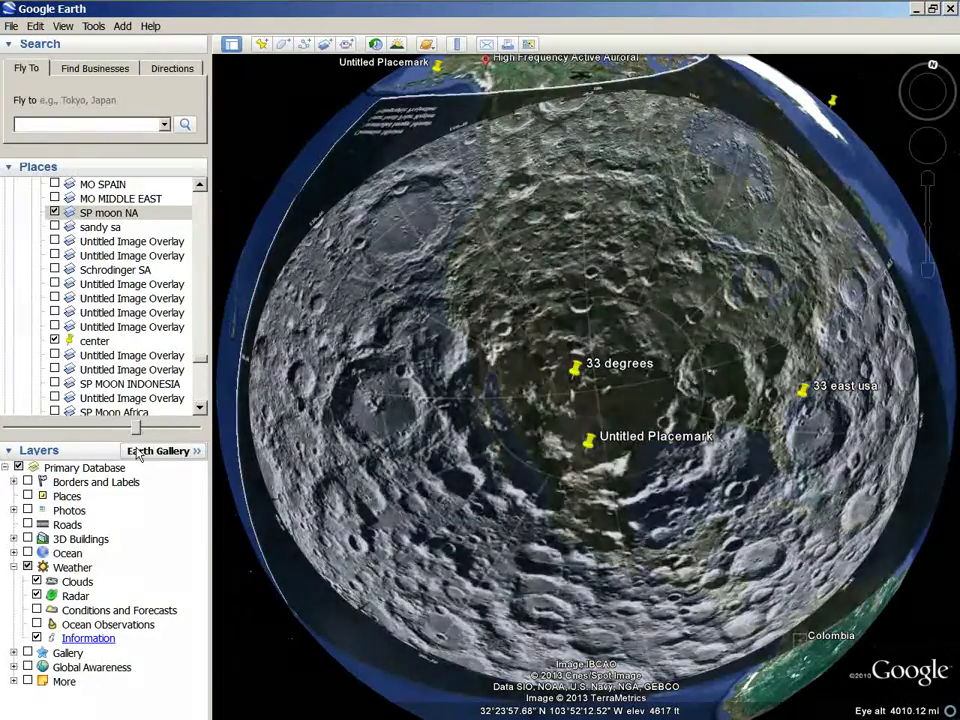
{"action": "left_click_drag", "start_coordinate": [138, 455], "coordinate": [5, 452]}
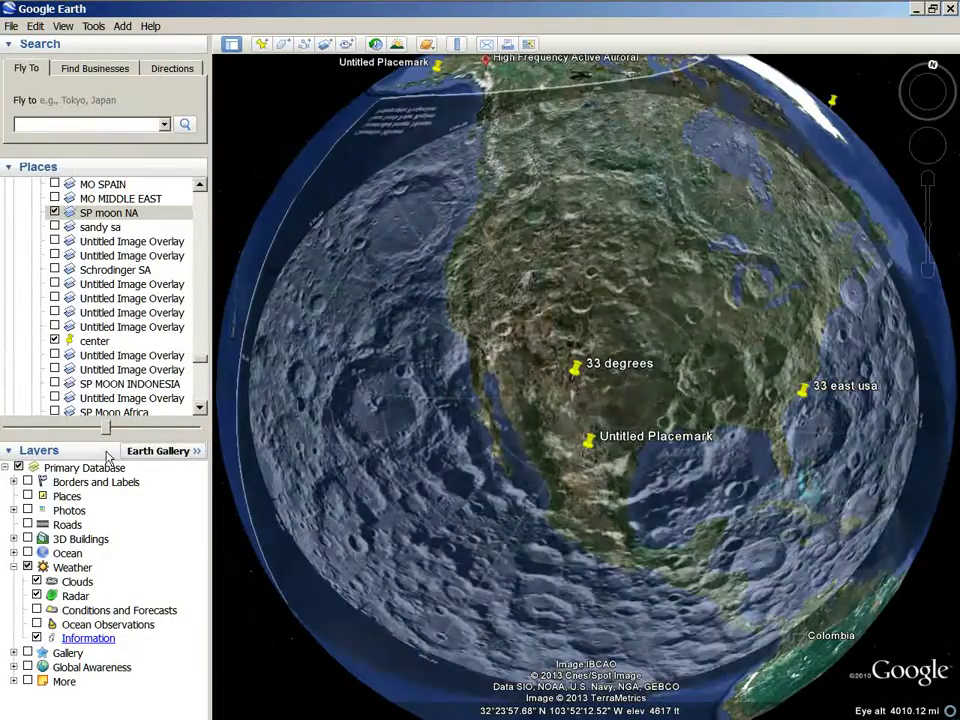
{"action": "scroll", "coordinate": [509, 397], "scroll_direction": "down", "scroll_amount": 3}
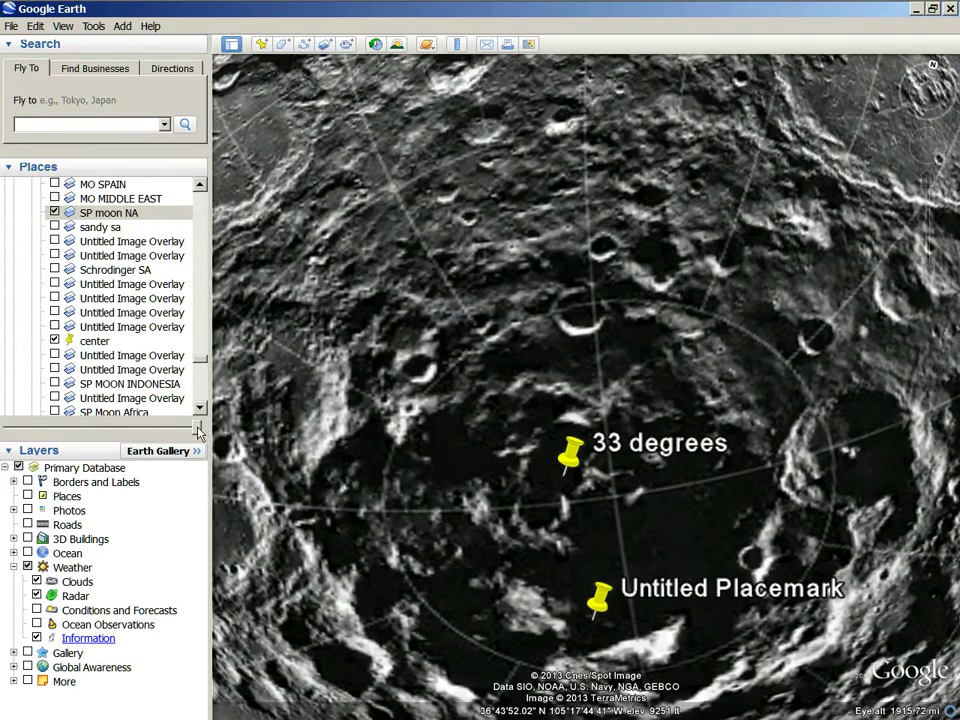
Compare the dark basin around the 33 degrees placemark with Mexico and Baja California by varying the SP moon NA overlay's opacity, leaving it opaque
{"action": "left_click_drag", "start_coordinate": [192, 432], "coordinate": [205, 465]}
{"action": "scroll", "coordinate": [485, 575], "scroll_direction": "down", "scroll_amount": 3}
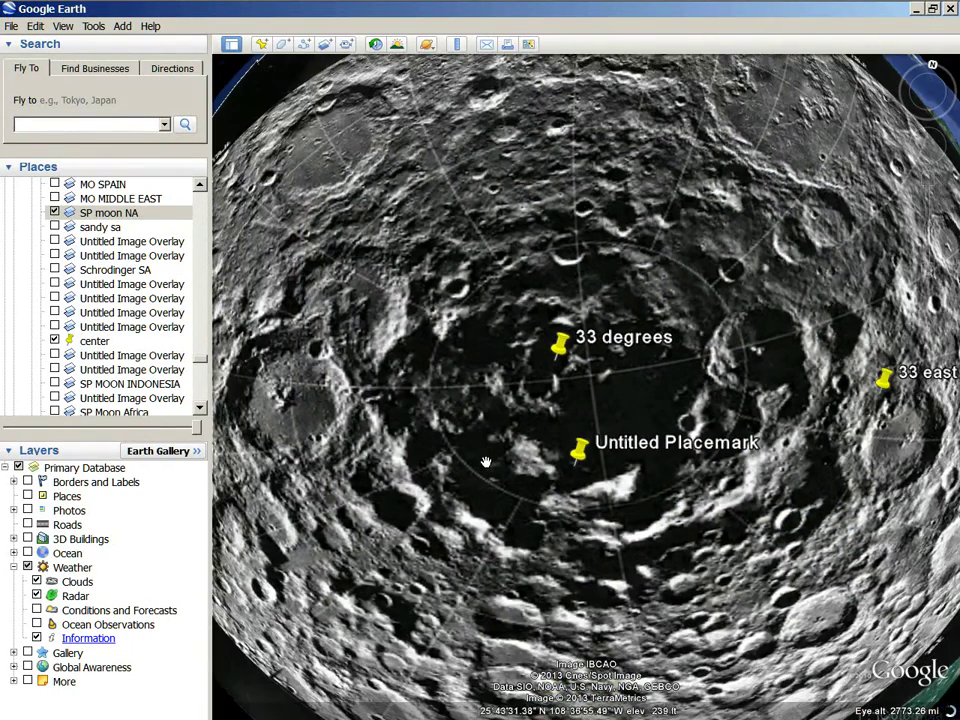
{"action": "left_click_drag", "start_coordinate": [520, 470], "coordinate": [516, 464]}
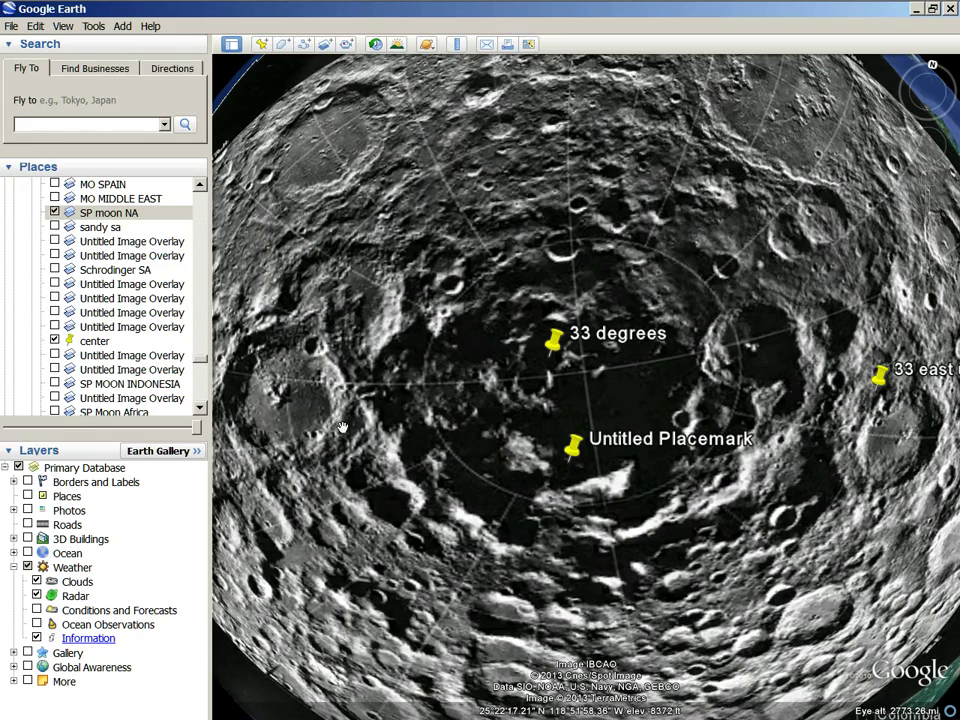
{"action": "left_click_drag", "start_coordinate": [200, 432], "coordinate": [265, 459]}
{"action": "scroll", "coordinate": [469, 487], "scroll_direction": "up", "scroll_amount": 3}
{"action": "left_click_drag", "start_coordinate": [197, 427], "coordinate": [5, 426]}
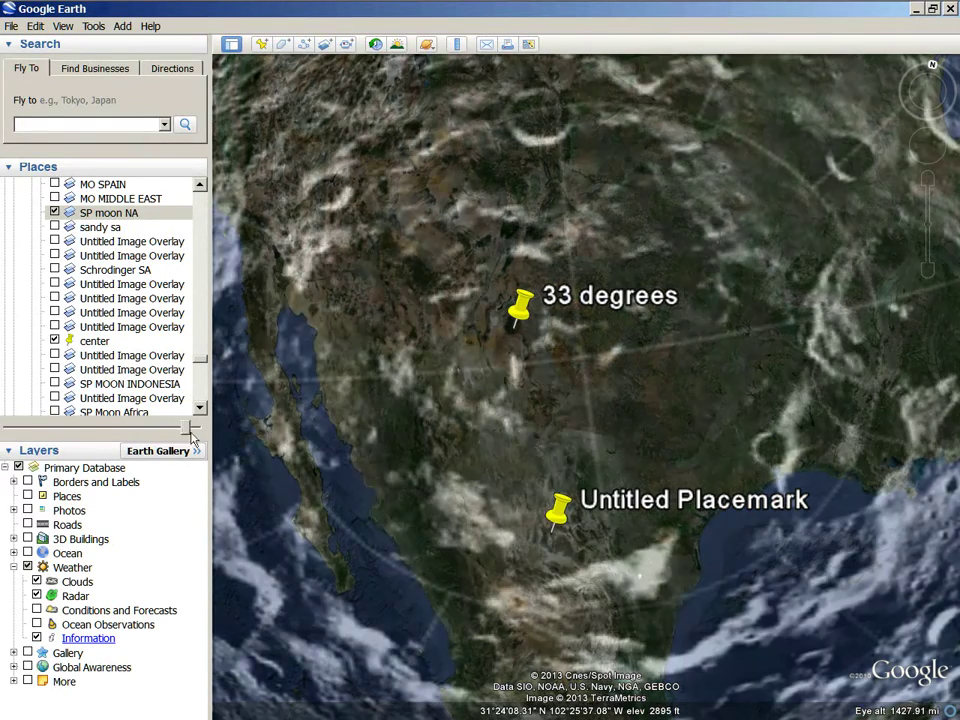
{"action": "left_click_drag", "start_coordinate": [193, 437], "coordinate": [371, 403]}
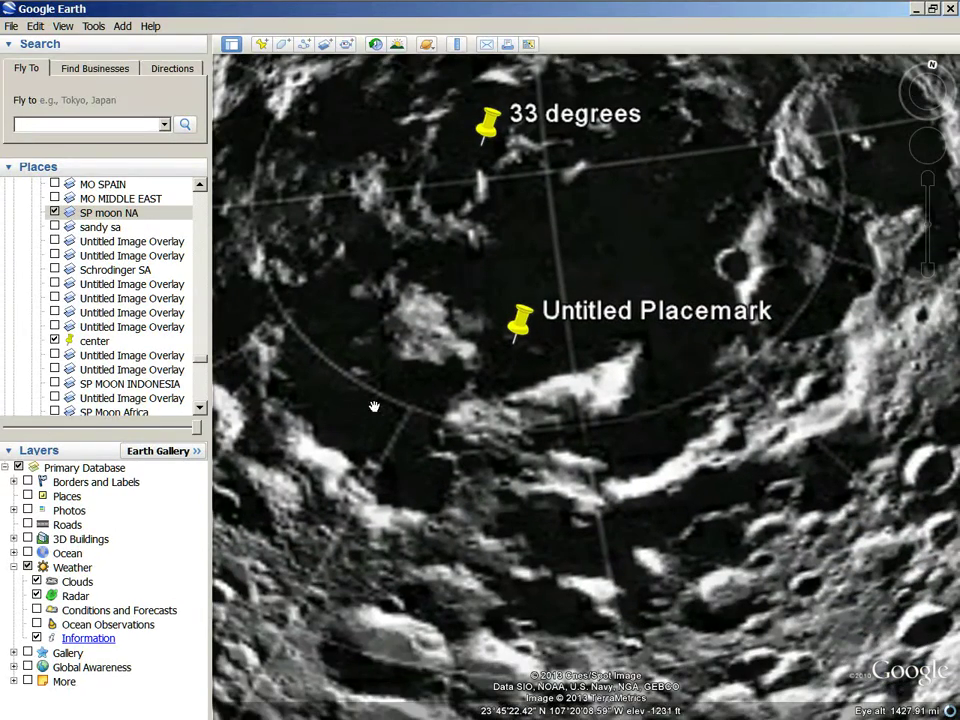
{"action": "mouse_move", "coordinate": [183, 430]}
{"action": "left_mouse_down"}
{"action": "mouse_move", "coordinate": [8, 426]}
{"action": "mouse_move", "coordinate": [199, 428]}
{"action": "mouse_move", "coordinate": [5, 427]}
{"action": "mouse_move", "coordinate": [199, 428]}
{"action": "left_mouse_up"}
Compare the craters northwest of the 33 degrees placemark with the western United States by varying the SP moon NA overlay's opacity
{"action": "left_click_drag", "start_coordinate": [275, 246], "coordinate": [453, 578]}
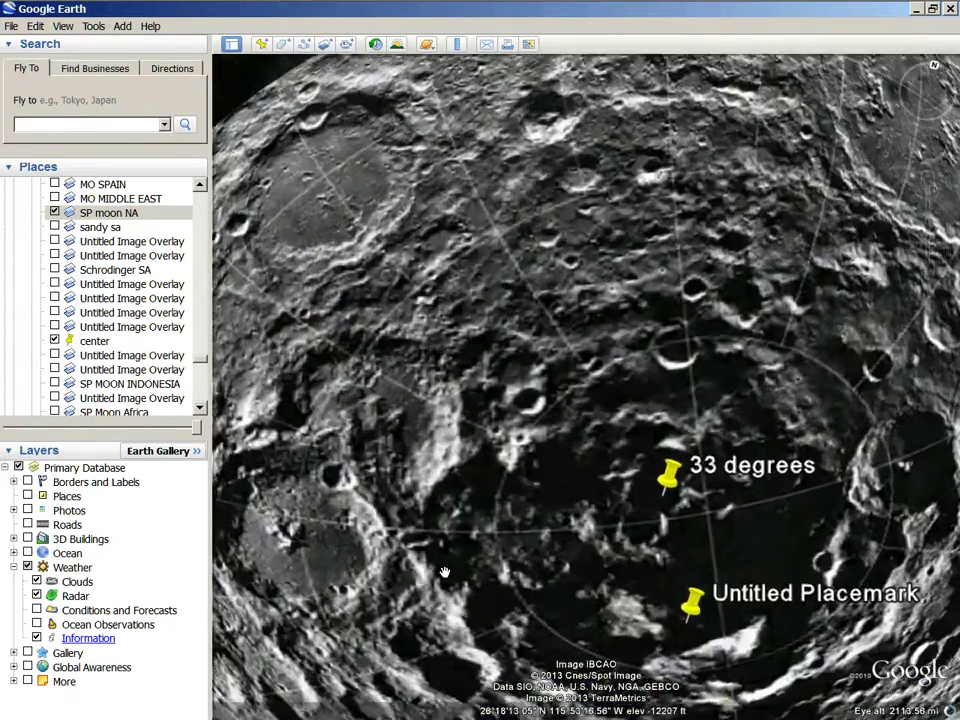
{"action": "mouse_move", "coordinate": [199, 427]}
{"action": "left_mouse_down"}
{"action": "mouse_move", "coordinate": [3, 428]}
{"action": "mouse_move", "coordinate": [165, 453]}
{"action": "mouse_move", "coordinate": [199, 445]}
{"action": "left_mouse_up"}
{"action": "left_click_drag", "start_coordinate": [305, 416], "coordinate": [371, 504]}
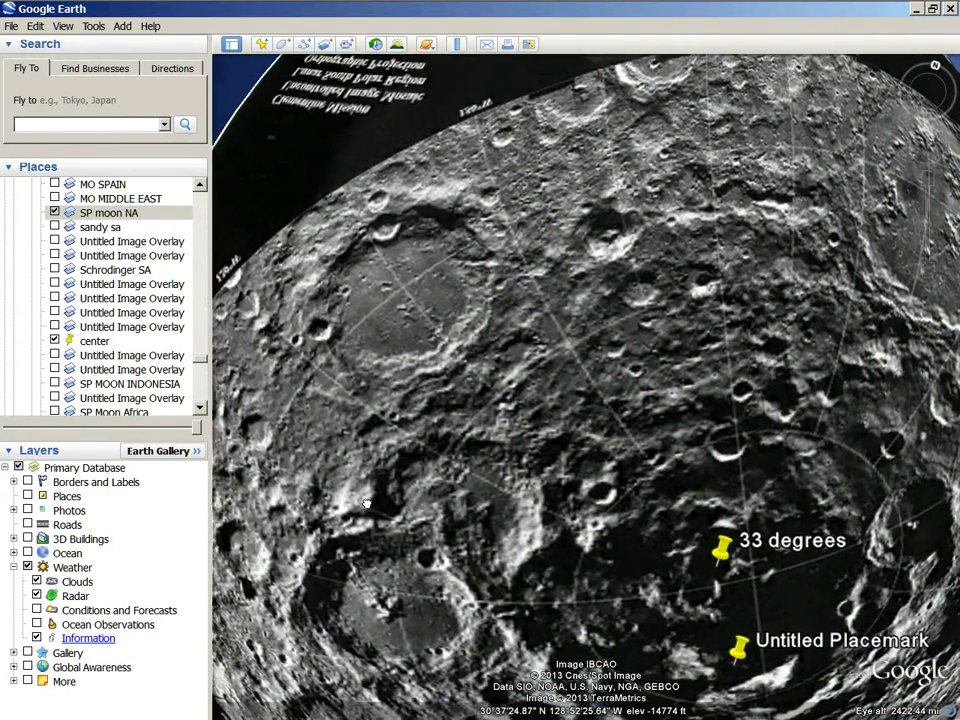
{"action": "scroll", "coordinate": [350, 520], "scroll_direction": "up", "scroll_amount": 3}
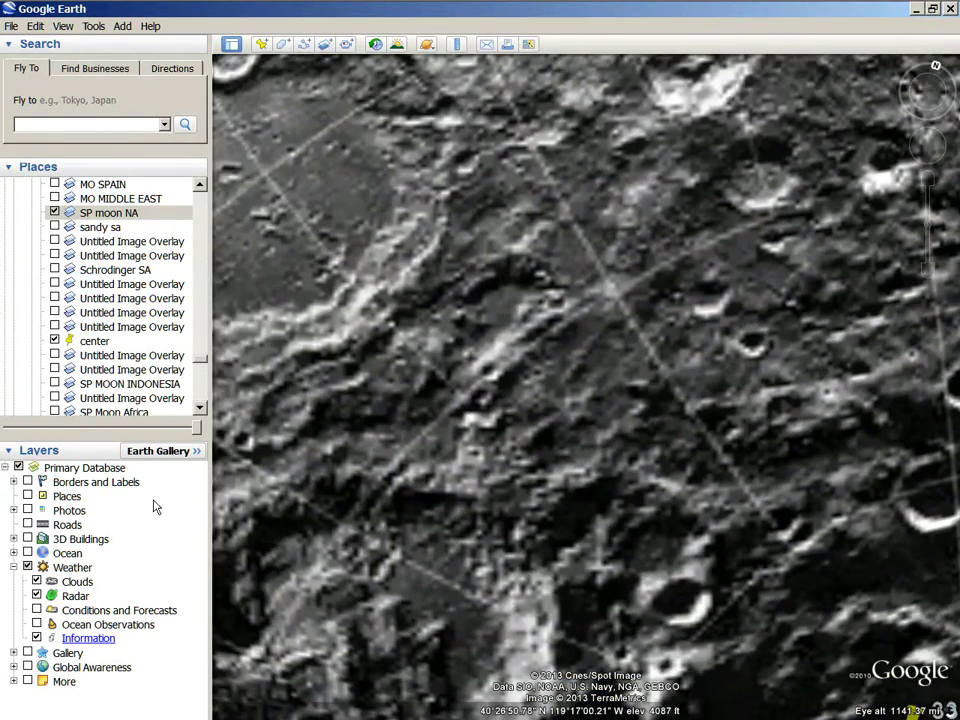
{"action": "mouse_move", "coordinate": [201, 432]}
{"action": "left_mouse_down"}
{"action": "mouse_move", "coordinate": [96, 427]}
{"action": "mouse_move", "coordinate": [199, 427]}
{"action": "left_mouse_up"}
{"action": "scroll", "coordinate": [407, 497], "scroll_direction": "up", "scroll_amount": 3}
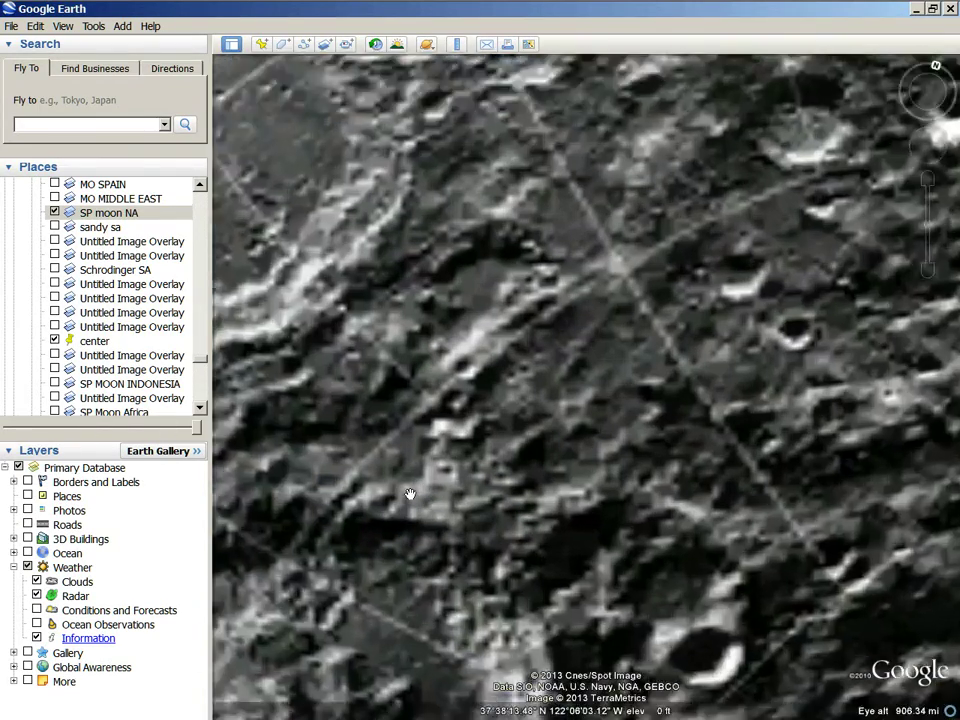
Compare the small craters over the San Francisco Bay area with the terrain beneath by varying the SP moon NA overlay's opacity
{"action": "left_click_drag", "start_coordinate": [480, 496], "coordinate": [580, 486]}
{"action": "scroll", "coordinate": [650, 483], "scroll_direction": "up", "scroll_amount": 1}
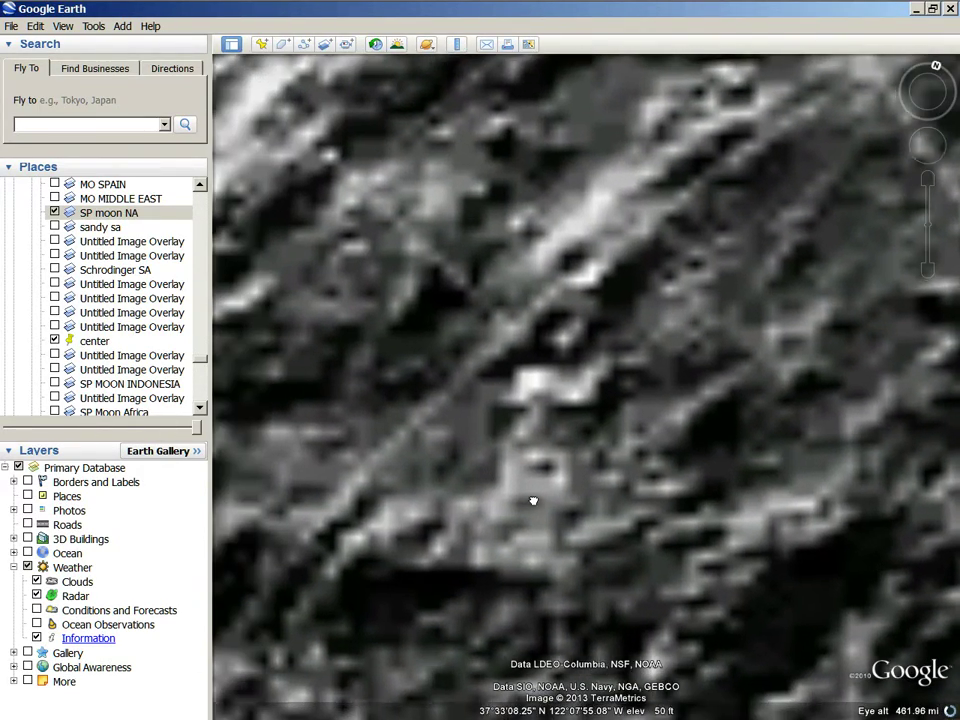
{"action": "scroll", "coordinate": [620, 390], "scroll_direction": "down", "scroll_amount": 2}
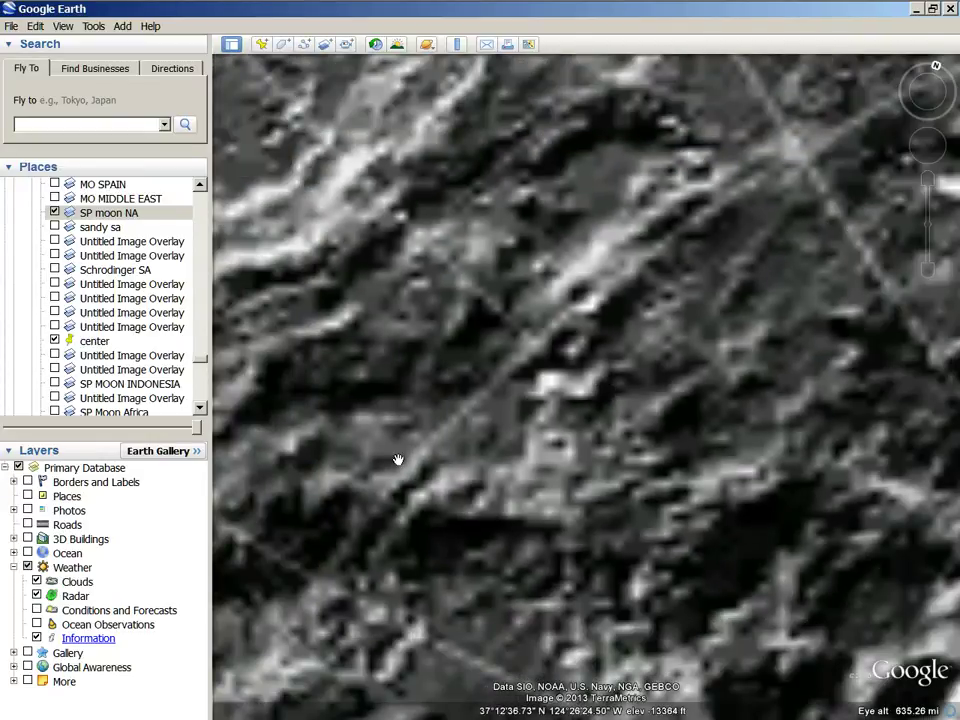
{"action": "scroll", "coordinate": [438, 441], "scroll_direction": "down", "scroll_amount": 2}
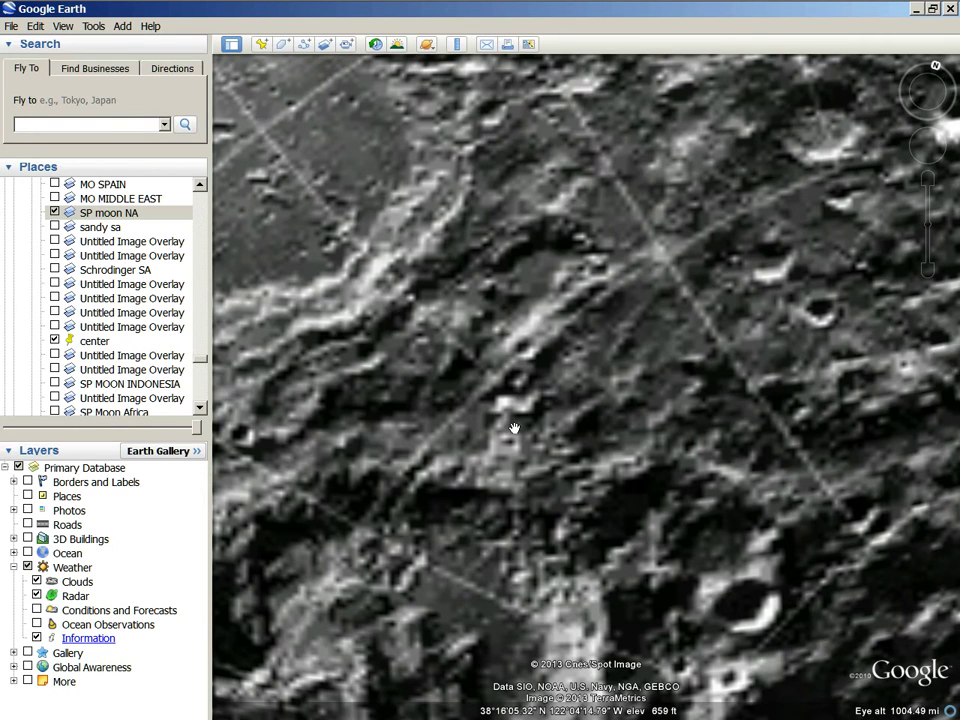
{"action": "scroll", "coordinate": [470, 445], "scroll_direction": "up", "scroll_amount": 2}
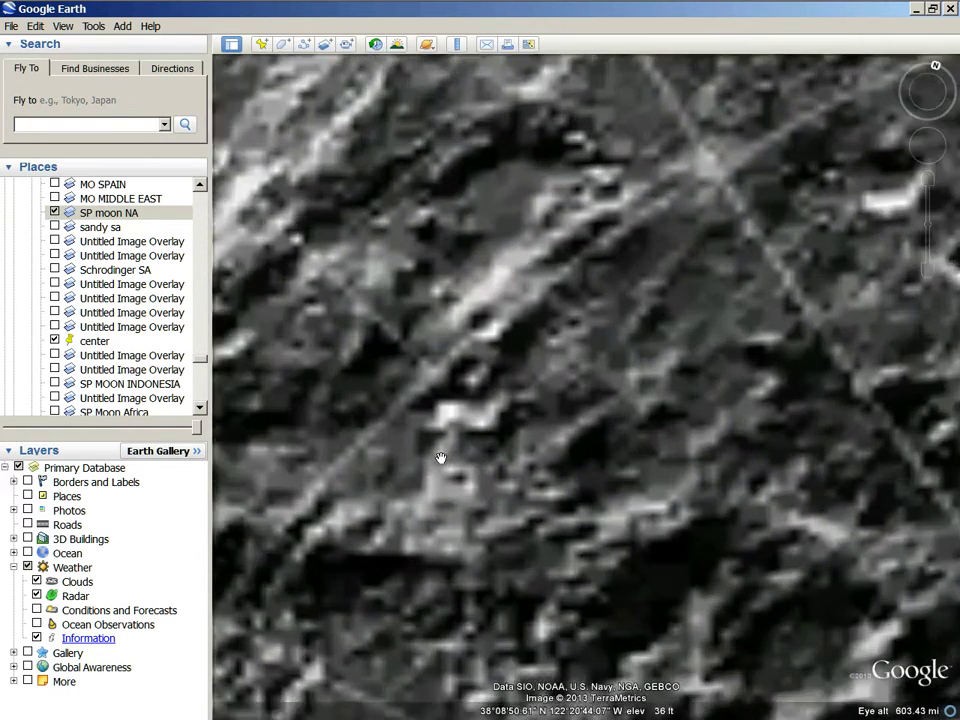
{"action": "scroll", "coordinate": [430, 490], "scroll_direction": "up", "scroll_amount": 2}
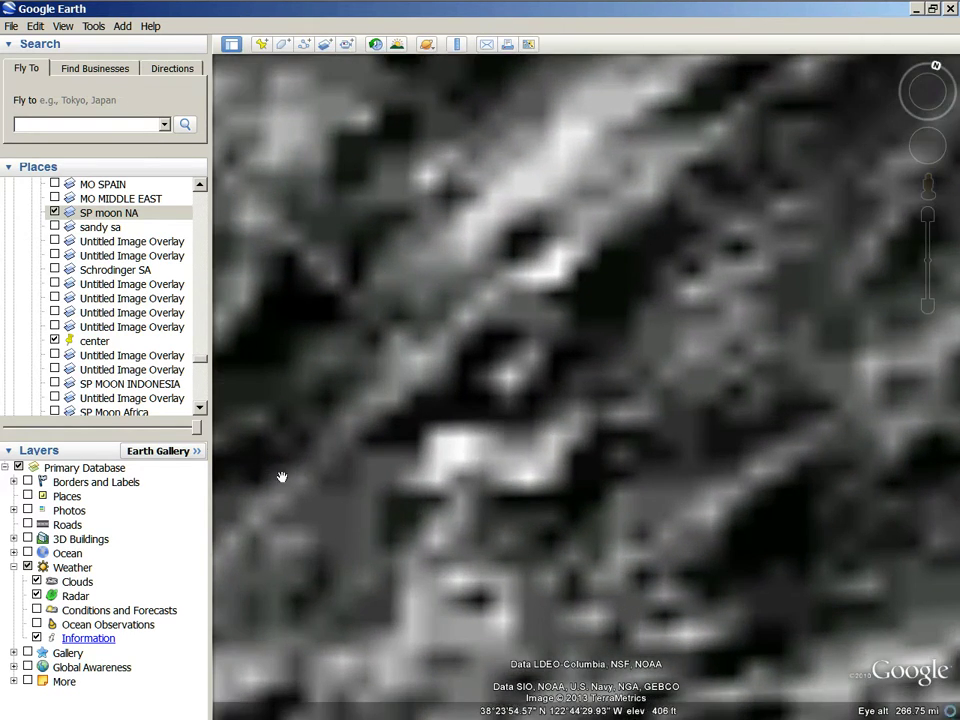
{"action": "left_click_drag", "start_coordinate": [176, 430], "coordinate": [411, 407]}
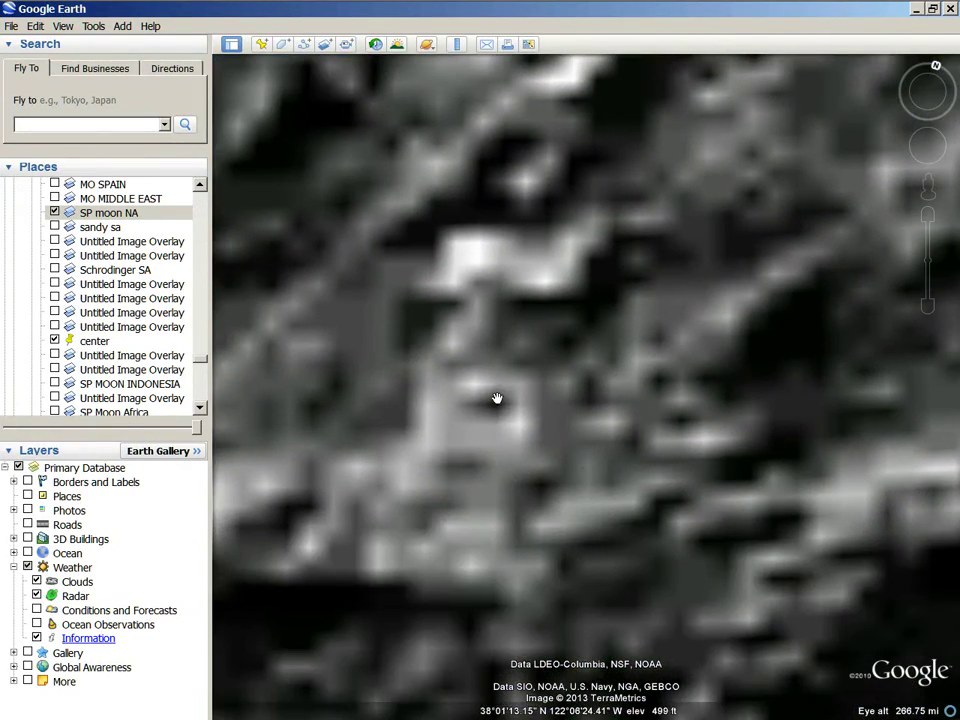
{"action": "left_click_drag", "start_coordinate": [197, 430], "coordinate": [328, 510]}
Compare the ridges and craters west of the 33 degrees placemark with Baja California by fading the SP moon NA overlay out and back in
{"action": "scroll", "coordinate": [606, 487], "scroll_direction": "down", "scroll_amount": 3}
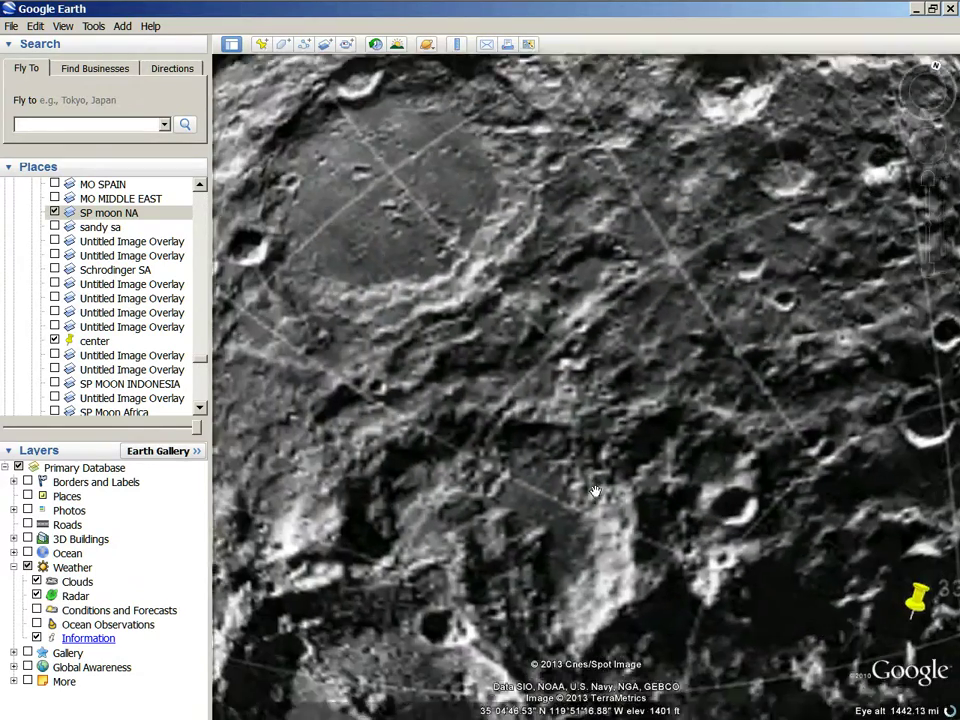
{"action": "left_click_drag", "start_coordinate": [568, 521], "coordinate": [374, 395]}
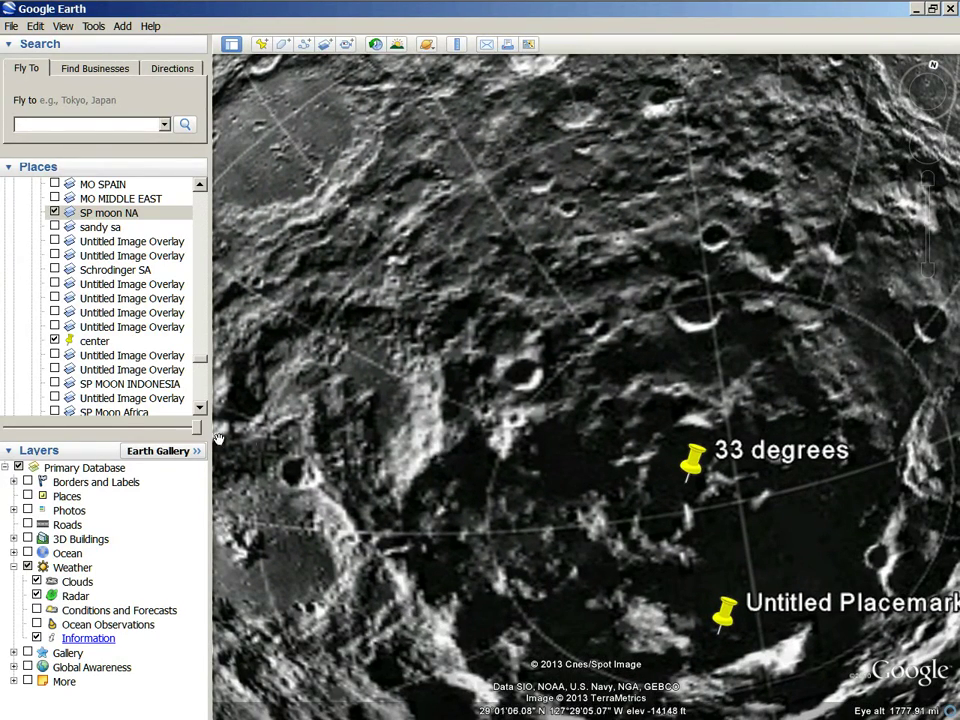
{"action": "left_click_drag", "start_coordinate": [197, 432], "coordinate": [190, 515]}
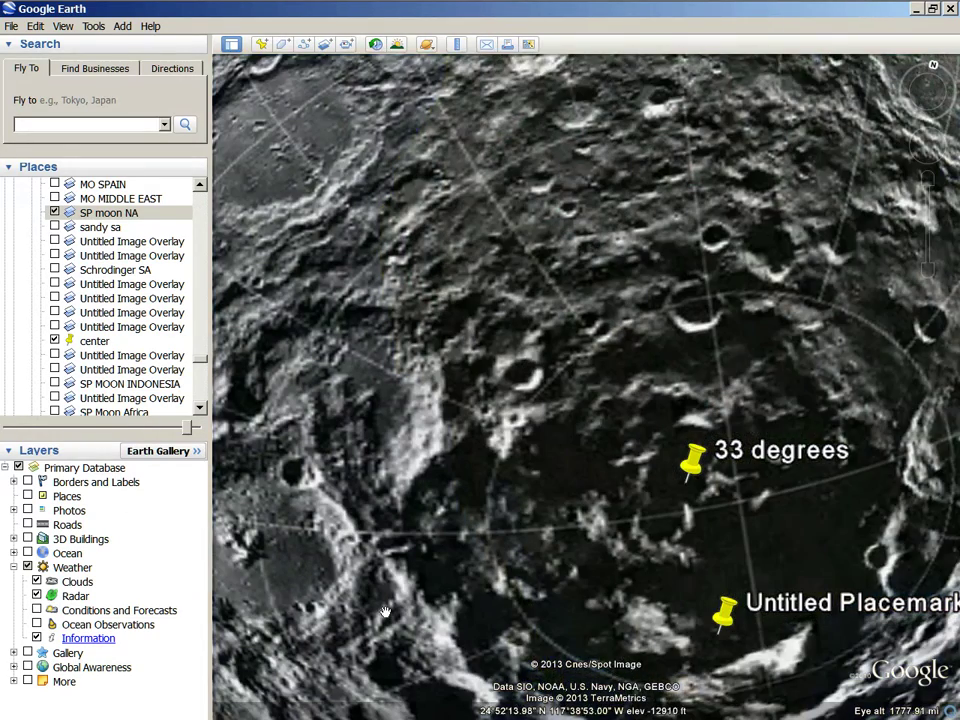
{"action": "scroll", "coordinate": [393, 607], "scroll_direction": "up", "scroll_amount": 3}
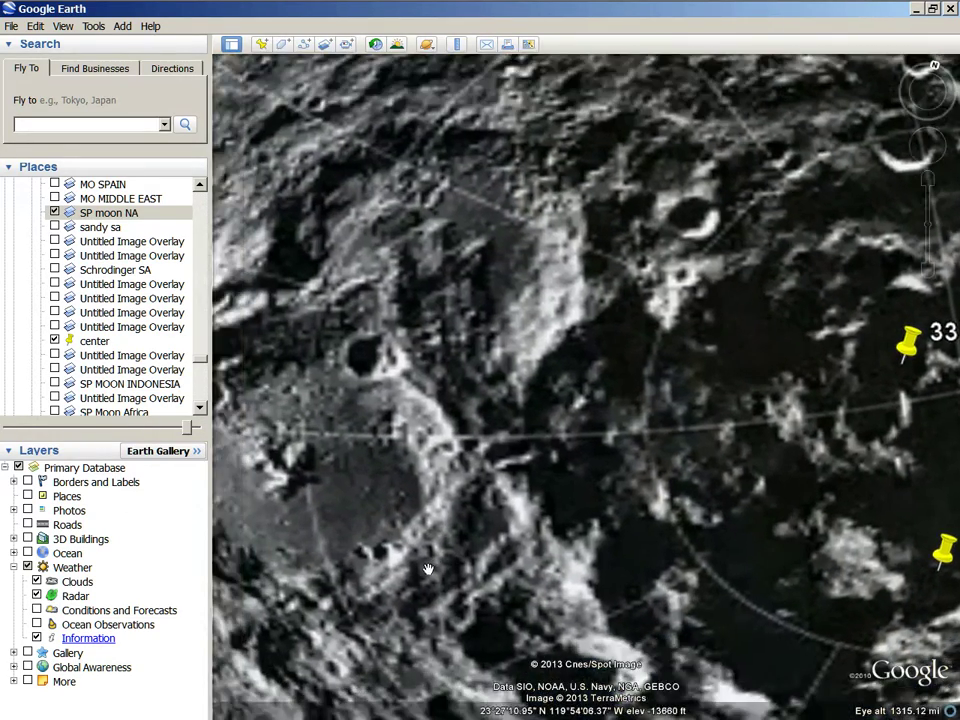
{"action": "scroll", "coordinate": [571, 478], "scroll_direction": "up", "scroll_amount": 2}
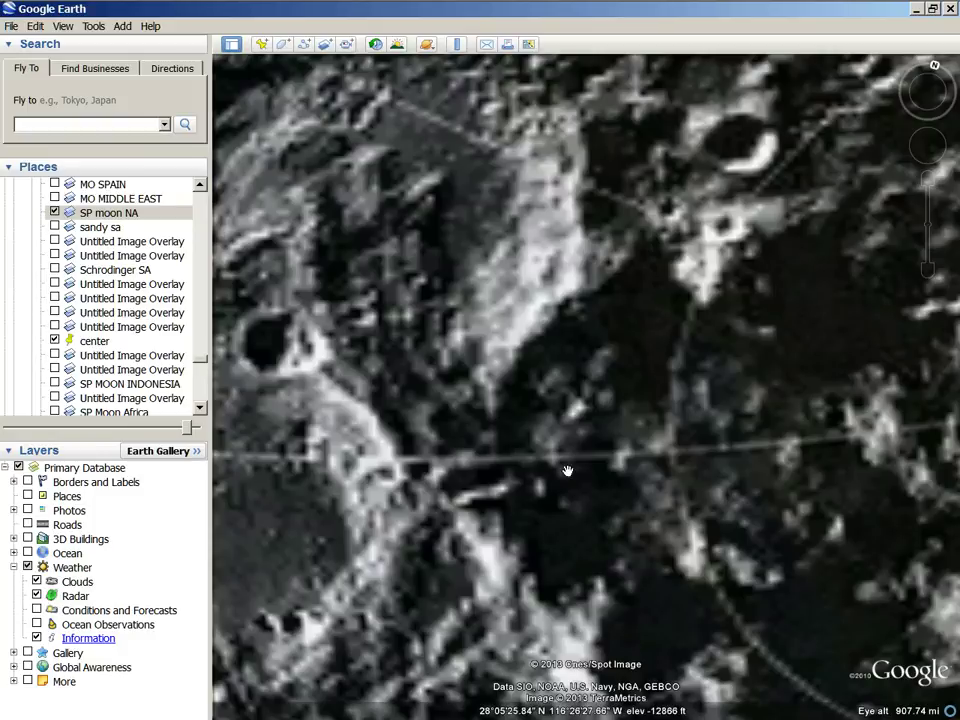
{"action": "left_click_drag", "start_coordinate": [189, 428], "coordinate": [10, 410]}
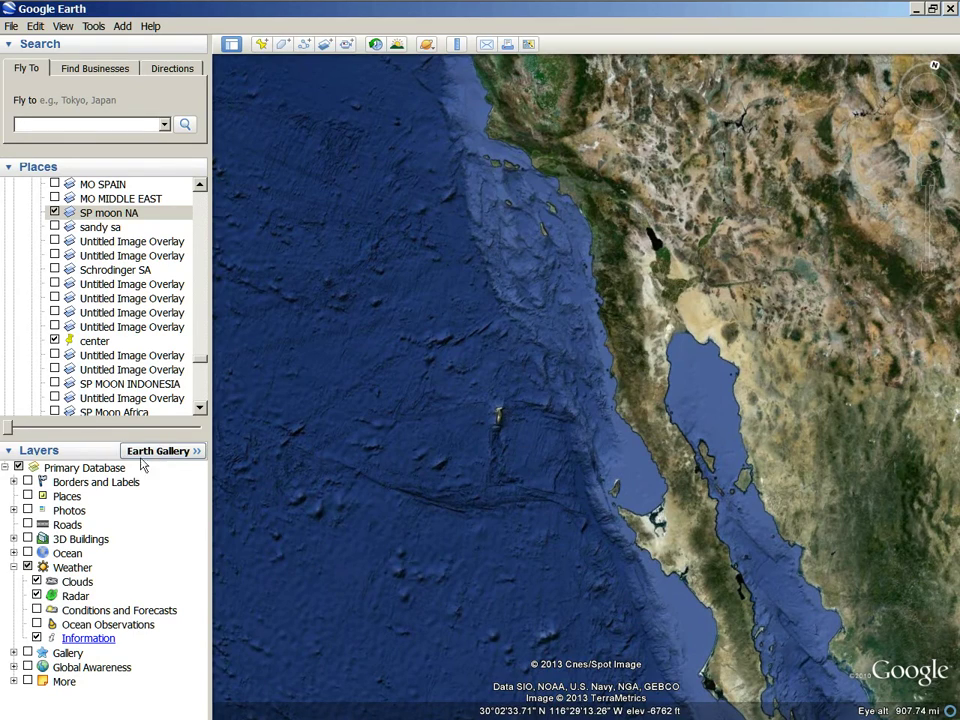
{"action": "left_click_drag", "start_coordinate": [197, 427], "coordinate": [413, 428]}
Compare the dark basin's western rim and the bright-rimmed crater northwest of the 33 degrees placemark with the land beneath by varying the overlay's opacity
{"action": "left_click_drag", "start_coordinate": [615, 578], "coordinate": [360, 506]}
{"action": "scroll", "coordinate": [377, 493], "scroll_direction": "down", "scroll_amount": 3}
{"action": "mouse_move", "coordinate": [196, 427]}
{"action": "left_mouse_down"}
{"action": "mouse_move", "coordinate": [66, 424]}
{"action": "mouse_move", "coordinate": [181, 428]}
{"action": "mouse_move", "coordinate": [30, 420]}
{"action": "mouse_move", "coordinate": [186, 422]}
{"action": "mouse_move", "coordinate": [3, 408]}
{"action": "mouse_move", "coordinate": [198, 424]}
{"action": "left_mouse_up"}
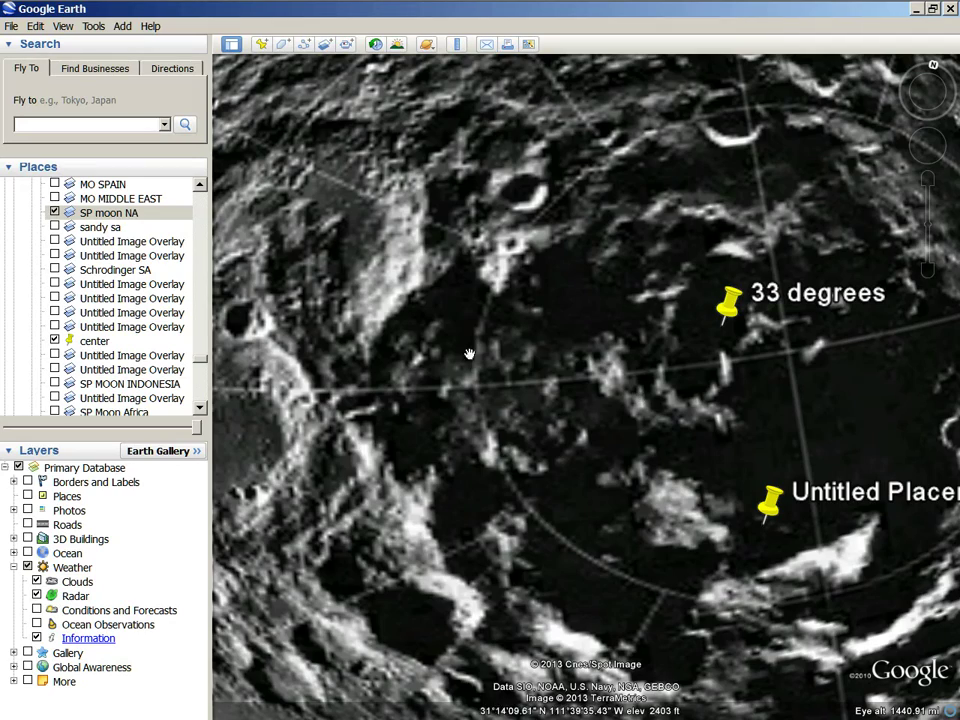
{"action": "mouse_move", "coordinate": [198, 427]}
{"action": "left_mouse_down"}
{"action": "mouse_move", "coordinate": [3, 425]}
{"action": "mouse_move", "coordinate": [198, 425]}
{"action": "left_mouse_up"}
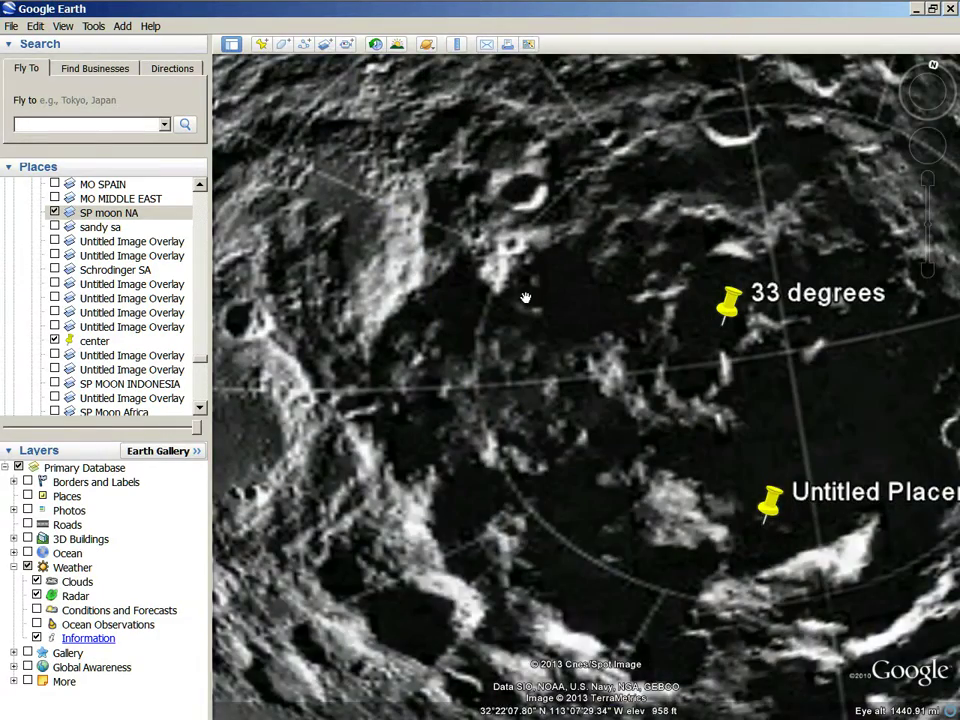
{"action": "scroll", "coordinate": [526, 297], "scroll_direction": "up", "scroll_amount": 3}
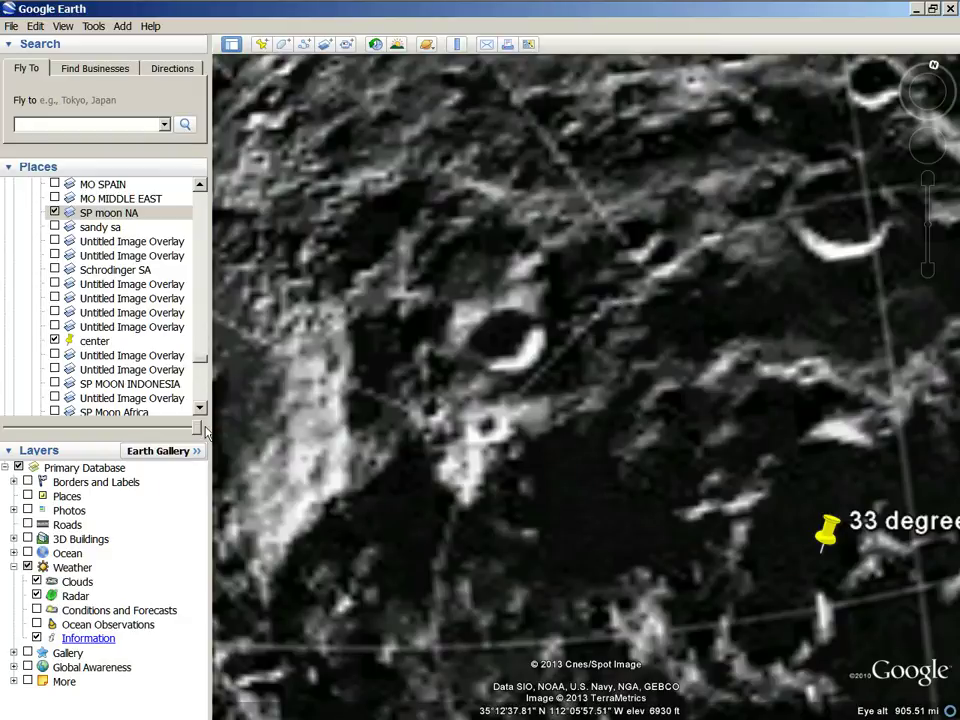
{"action": "left_click_drag", "start_coordinate": [199, 430], "coordinate": [302, 501]}
Compare the northern half of the moon image with western North America by varying the SP moon NA overlay's opacity
{"action": "scroll", "coordinate": [720, 372], "scroll_direction": "down", "scroll_amount": 5}
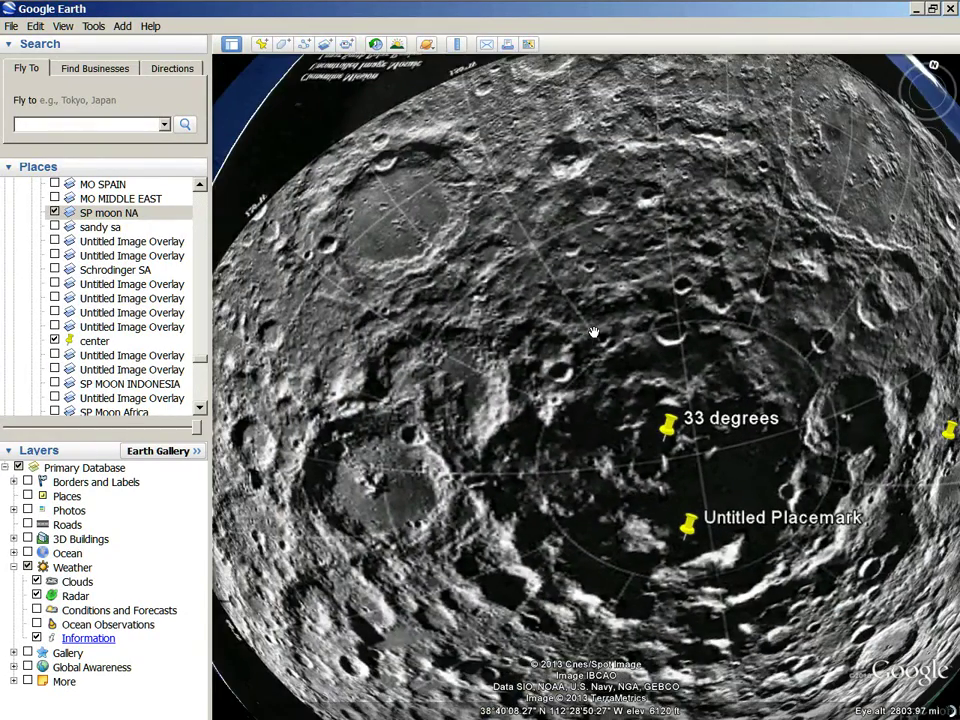
{"action": "left_click_drag", "start_coordinate": [561, 251], "coordinate": [531, 349]}
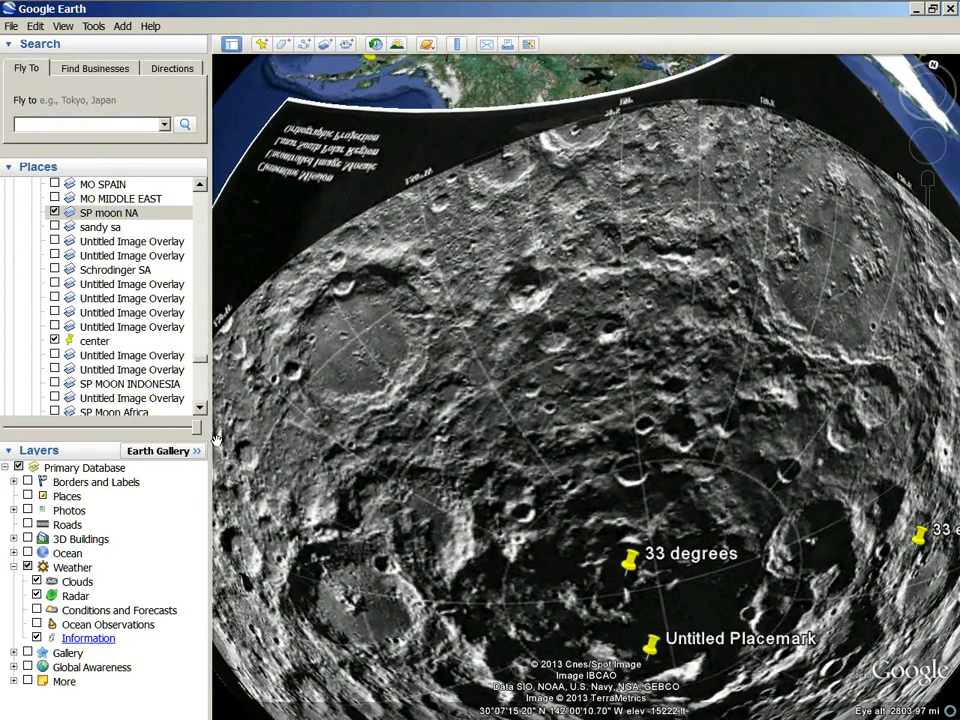
{"action": "left_click_drag", "start_coordinate": [188, 432], "coordinate": [310, 525]}
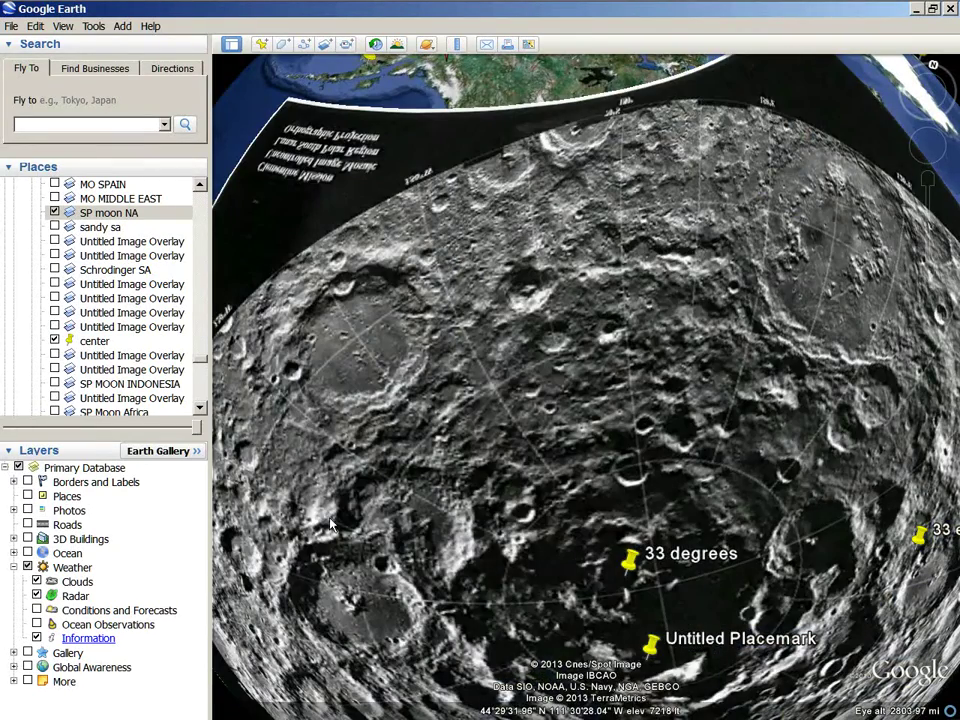
Compare the craters around the 33 east usa placemark and the moon image's southern part with the Earth by varying the overlay's opacity
{"action": "left_click_drag", "start_coordinate": [722, 588], "coordinate": [420, 545]}
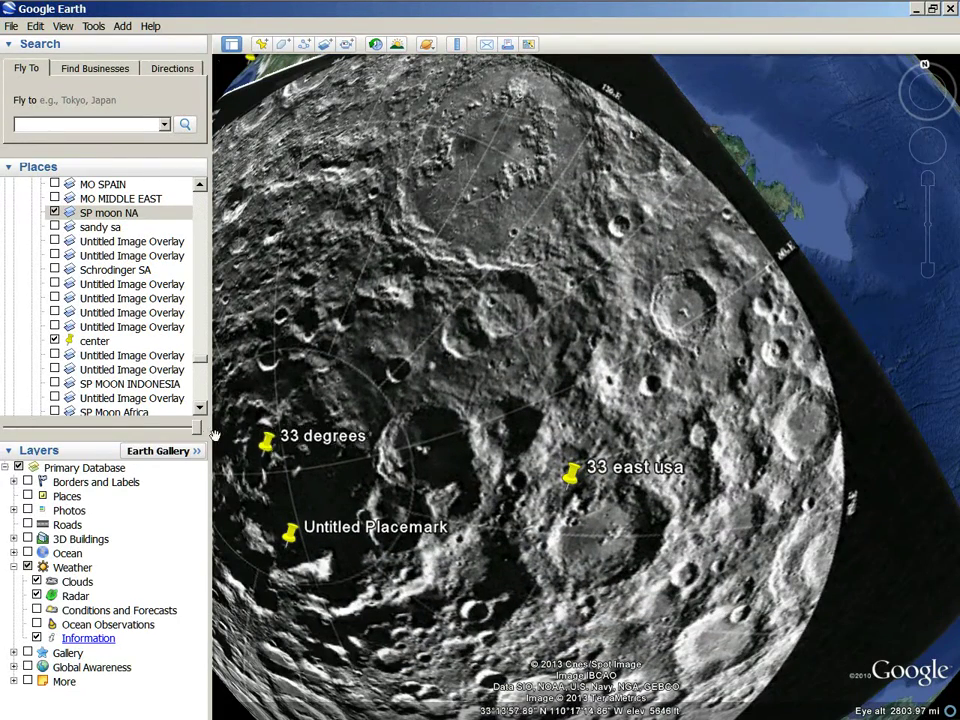
{"action": "left_click_drag", "start_coordinate": [178, 437], "coordinate": [197, 428]}
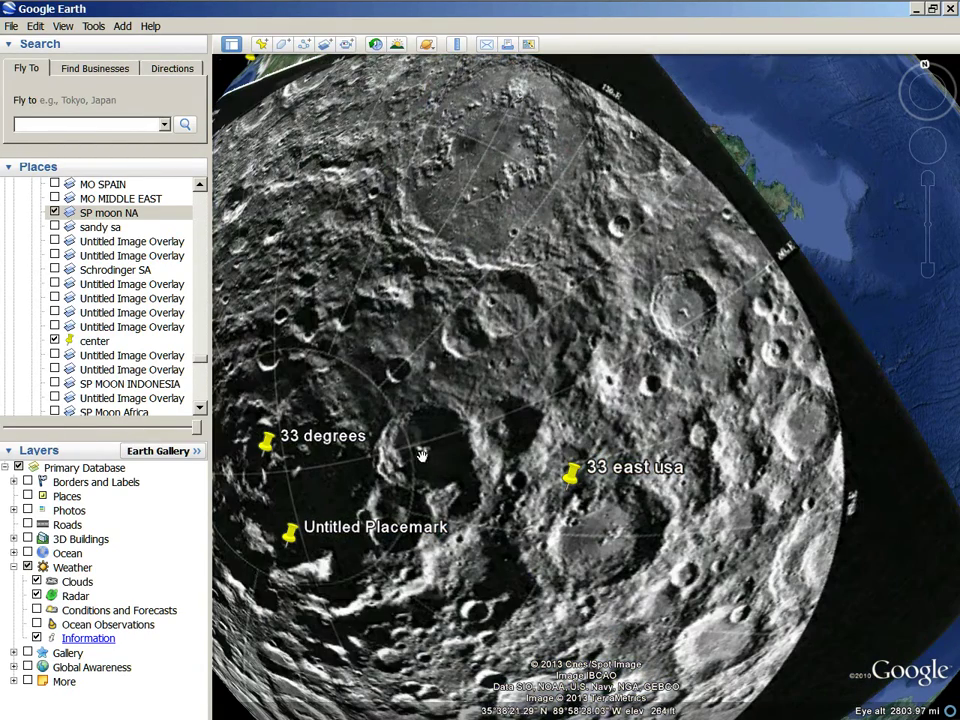
{"action": "left_click_drag", "start_coordinate": [513, 641], "coordinate": [620, 494]}
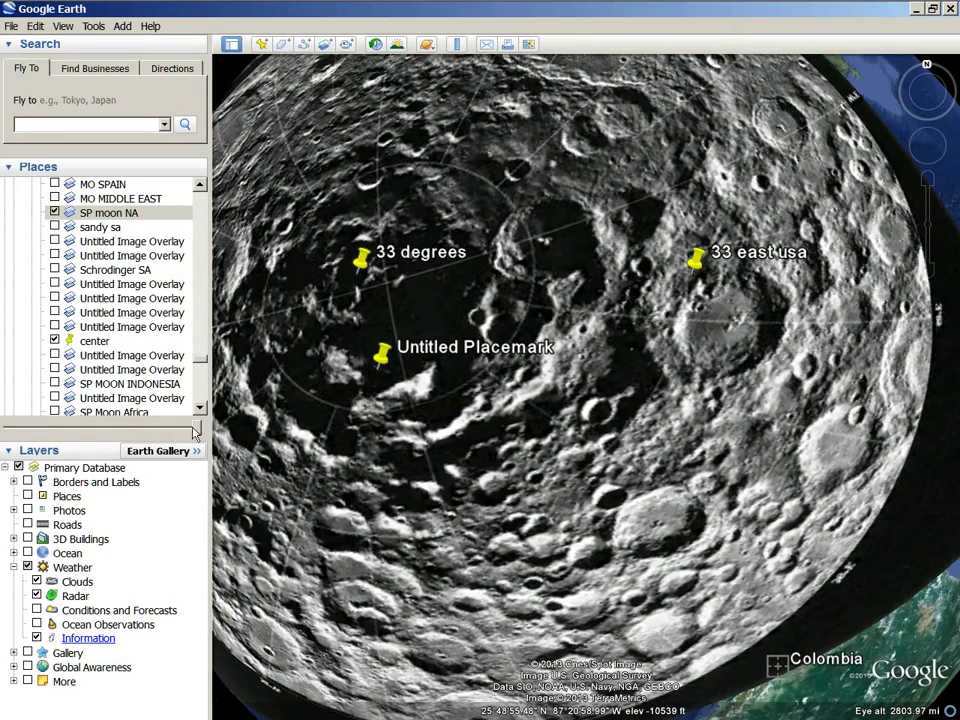
{"action": "left_click_drag", "start_coordinate": [199, 432], "coordinate": [540, 397]}
Find the 33d placemark in the North Pacific, west of the SP moon NA overlay
{"action": "scroll", "coordinate": [503, 386], "scroll_direction": "down", "scroll_amount": 3}
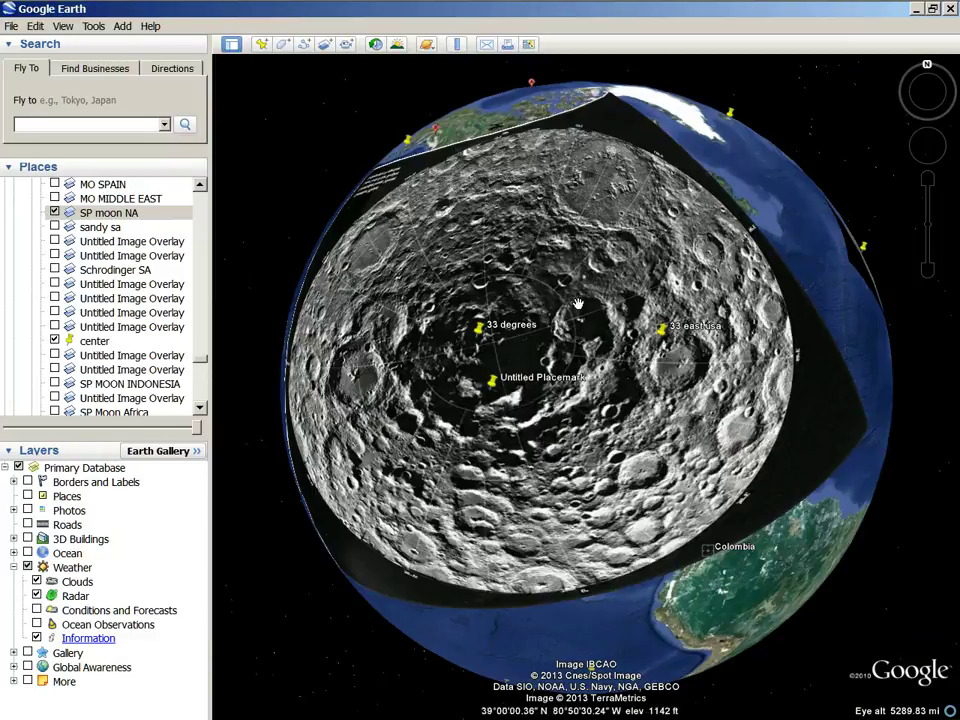
{"action": "left_click_drag", "start_coordinate": [607, 534], "coordinate": [820, 522]}
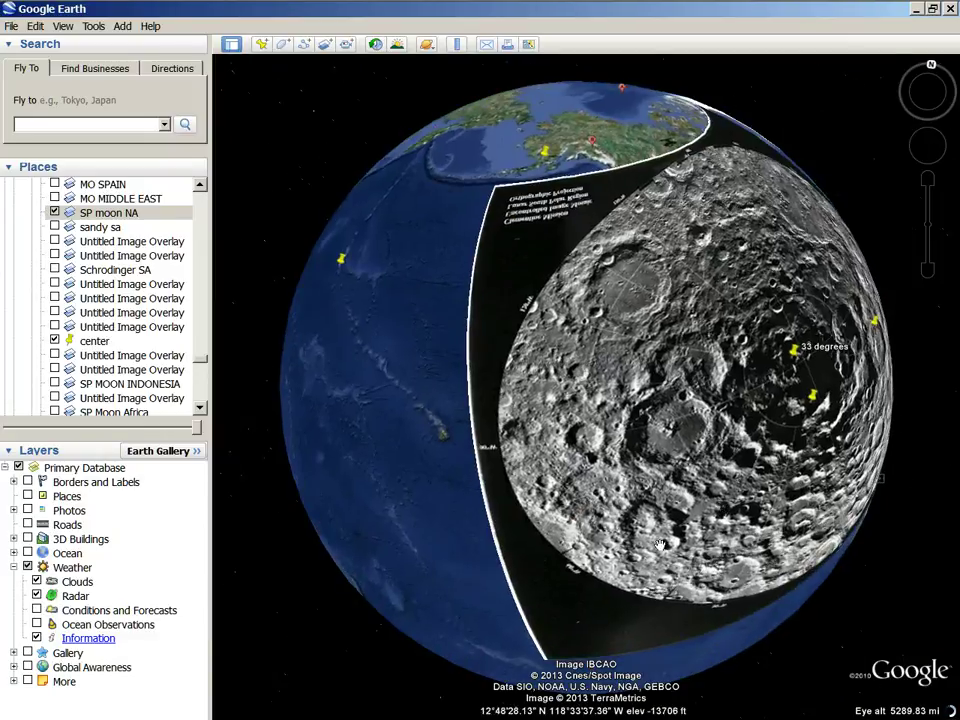
{"action": "left_click_drag", "start_coordinate": [416, 590], "coordinate": [800, 540]}
{"action": "left_click_drag", "start_coordinate": [275, 334], "coordinate": [340, 527]}
{"action": "left_click_drag", "start_coordinate": [390, 414], "coordinate": [396, 452]}
{"action": "scroll", "coordinate": [505, 413], "scroll_direction": "up", "scroll_amount": 1}
{"action": "scroll", "coordinate": [505, 413], "scroll_direction": "up", "scroll_amount": 1}
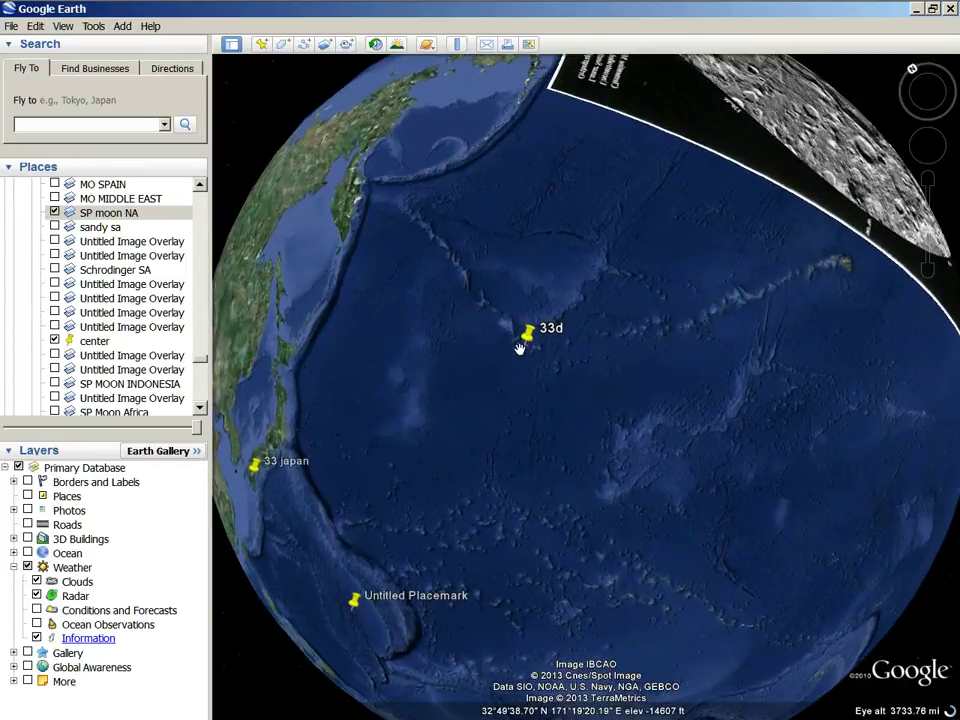
Follow the 33 japan, 33 china and 33 asia placemarks westward across Asia
{"action": "left_click_drag", "start_coordinate": [286, 582], "coordinate": [439, 632]}
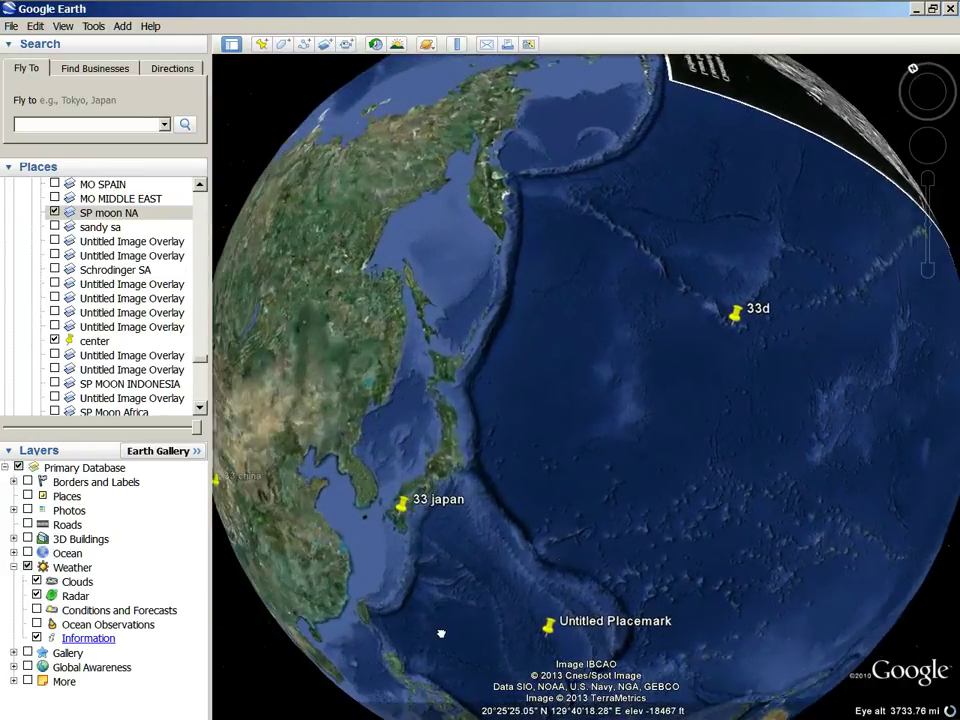
{"action": "left_click_drag", "start_coordinate": [754, 433], "coordinate": [656, 418]}
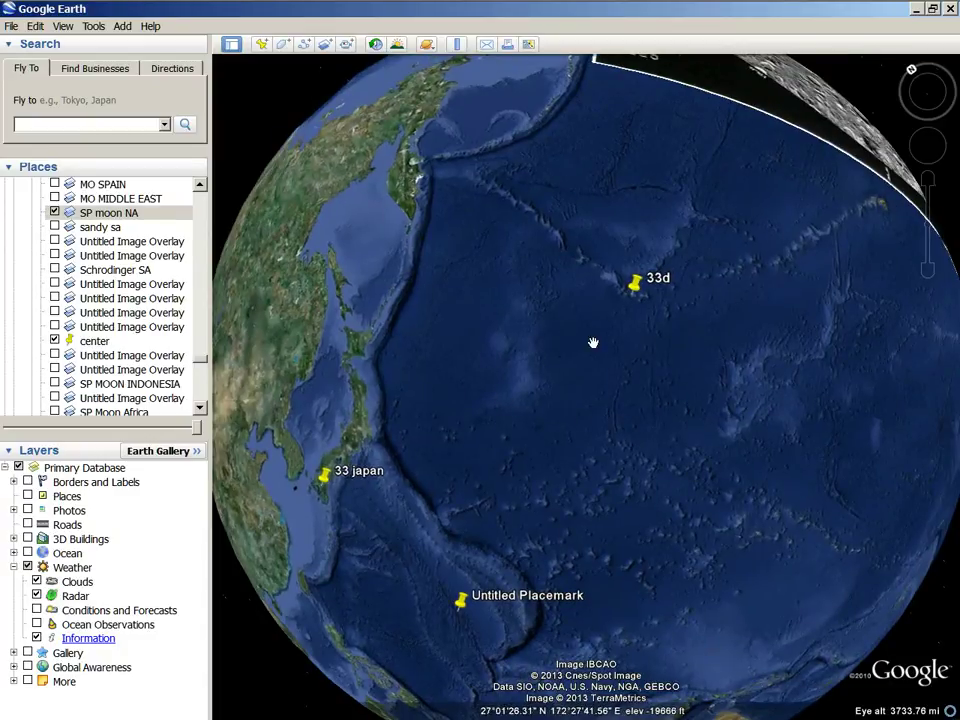
{"action": "left_click_drag", "start_coordinate": [319, 564], "coordinate": [591, 605]}
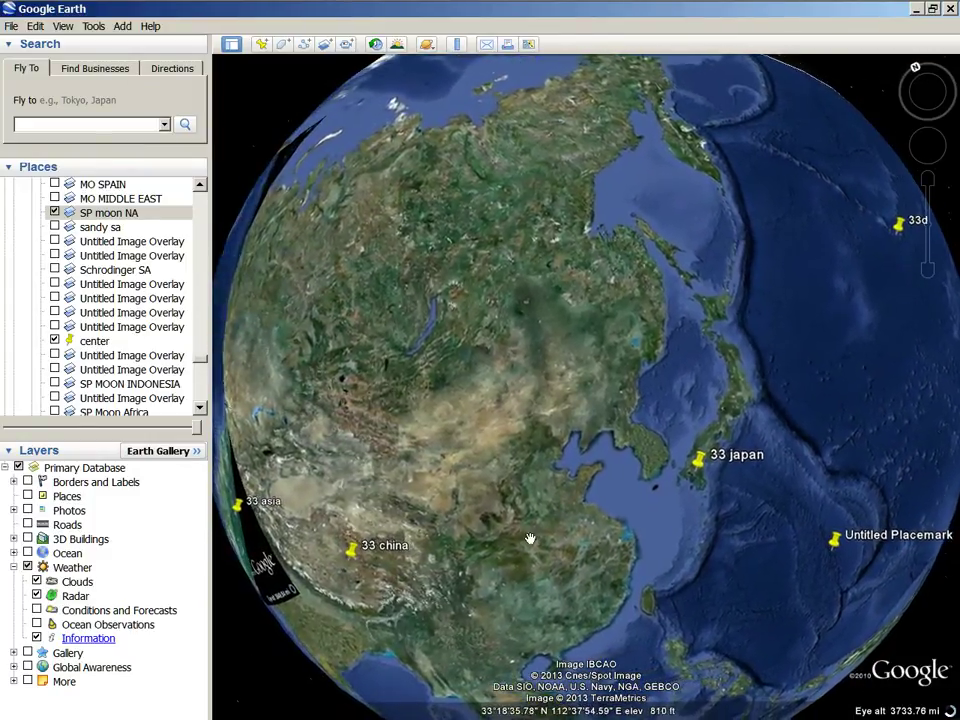
{"action": "left_click_drag", "start_coordinate": [531, 540], "coordinate": [756, 467]}
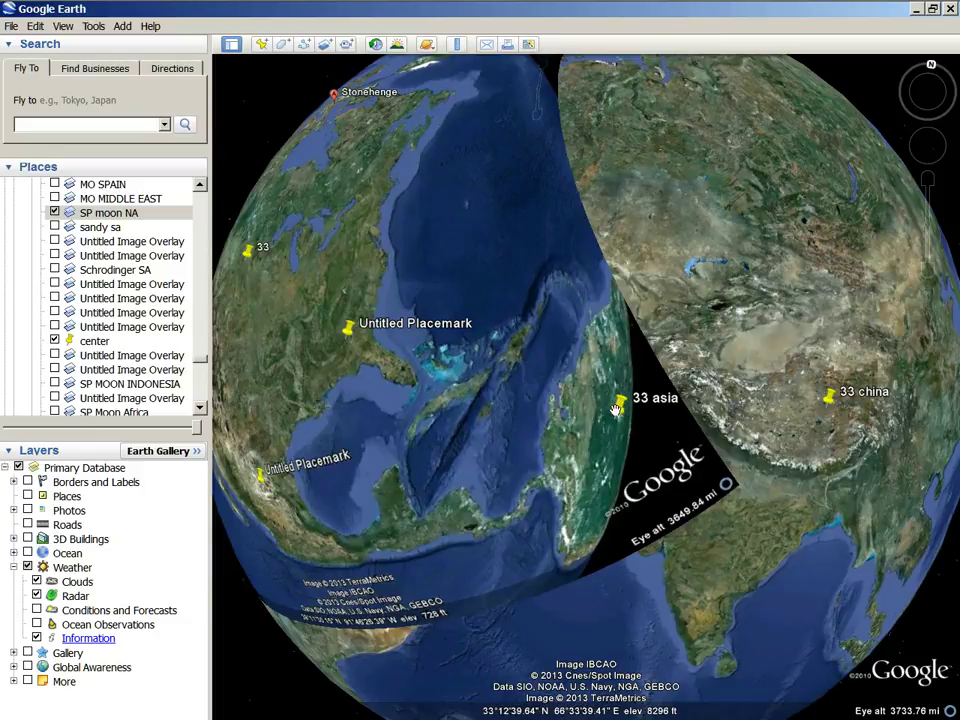
Examine the North America image overlay laid over Europe and Africa, including its 33 and Stonehenge placemarks and its edges on the globe
{"action": "left_click_drag", "start_coordinate": [420, 452], "coordinate": [574, 456]}
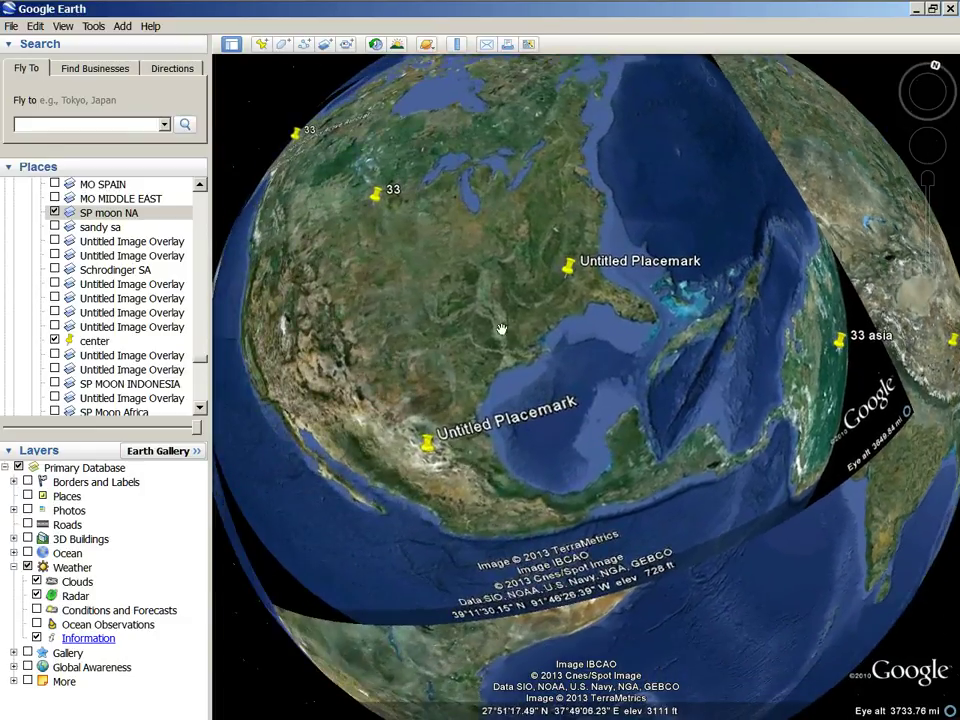
{"action": "left_click_drag", "start_coordinate": [283, 271], "coordinate": [336, 456]}
{"action": "left_click_drag", "start_coordinate": [612, 543], "coordinate": [716, 345]}
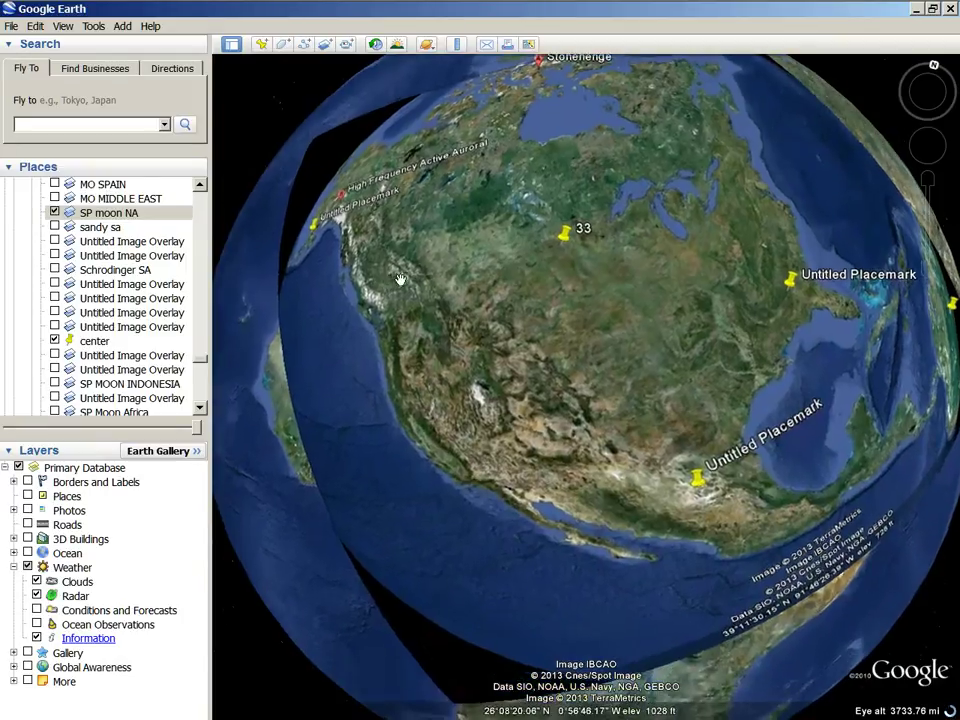
{"action": "left_click_drag", "start_coordinate": [422, 283], "coordinate": [356, 354]}
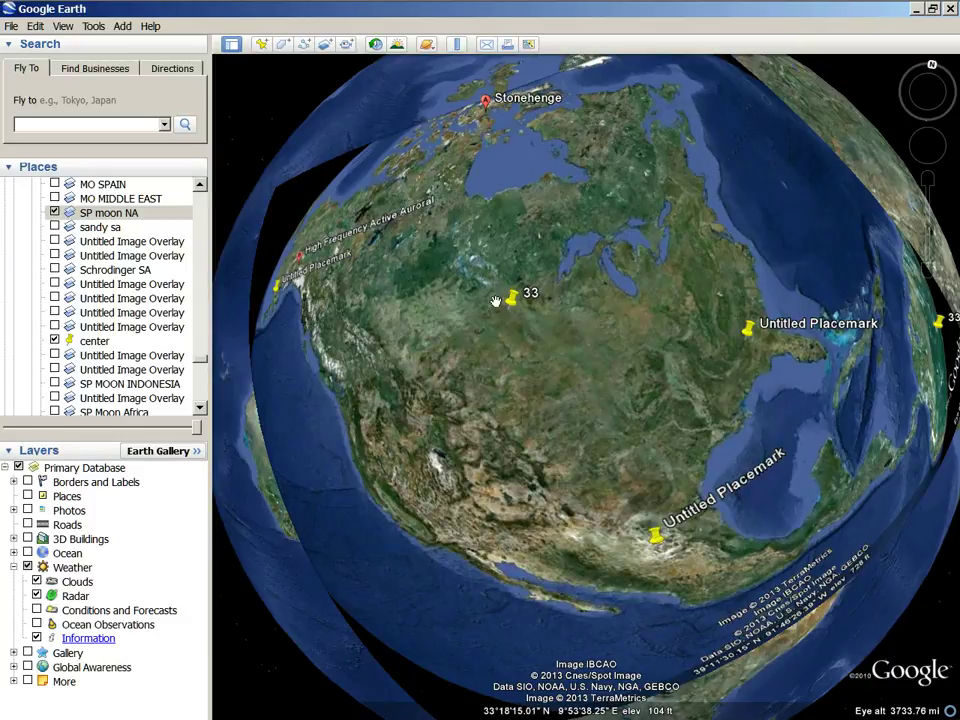
{"action": "left_click_drag", "start_coordinate": [300, 560], "coordinate": [463, 566]}
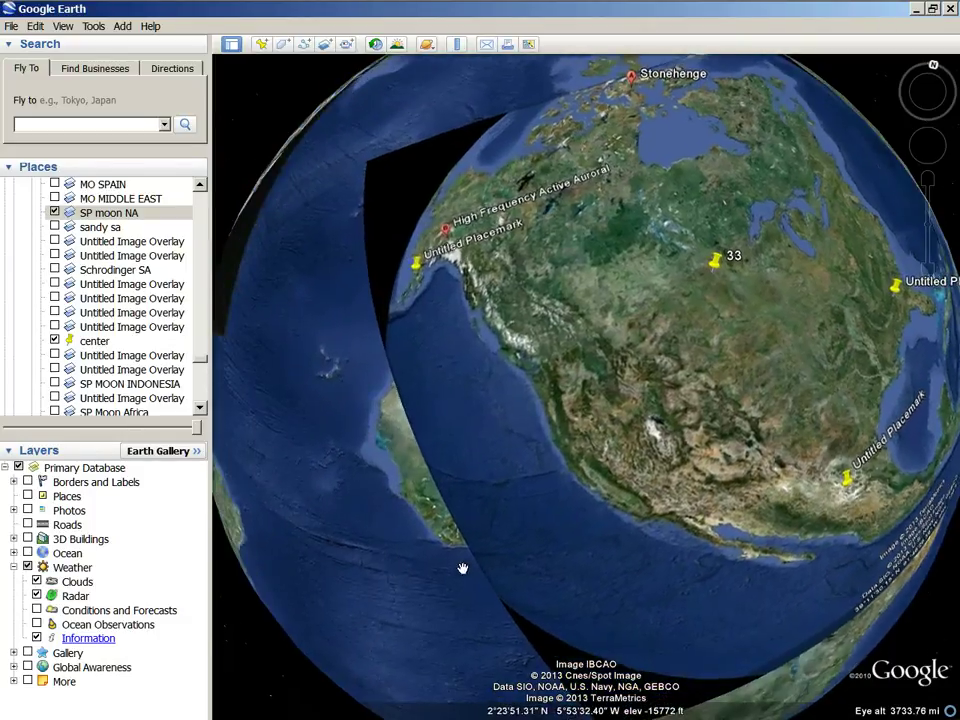
{"action": "left_click_drag", "start_coordinate": [842, 503], "coordinate": [636, 551]}
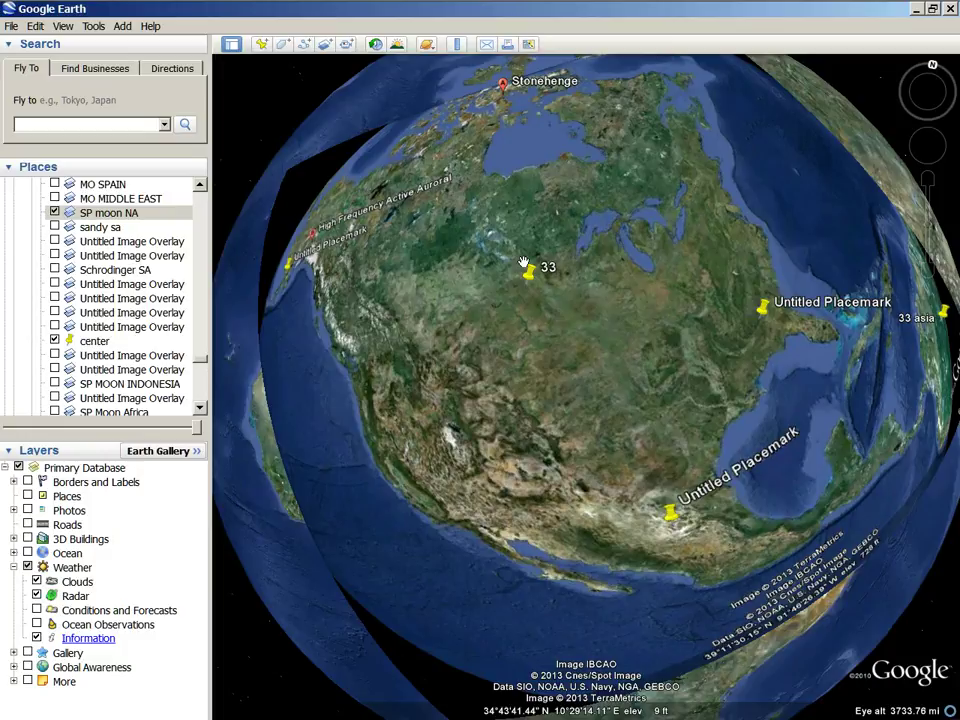
{"action": "left_click_drag", "start_coordinate": [255, 304], "coordinate": [270, 231]}
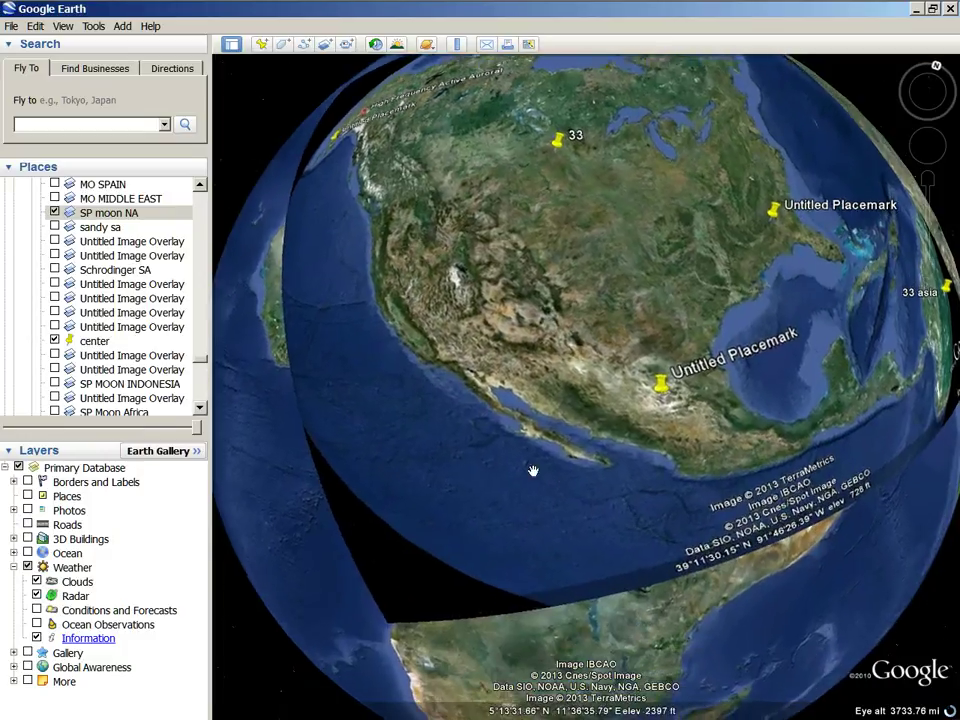
{"action": "scroll", "coordinate": [436, 435], "scroll_direction": "down", "scroll_amount": 2}
{"action": "left_click_drag", "start_coordinate": [856, 512], "coordinate": [752, 579]}
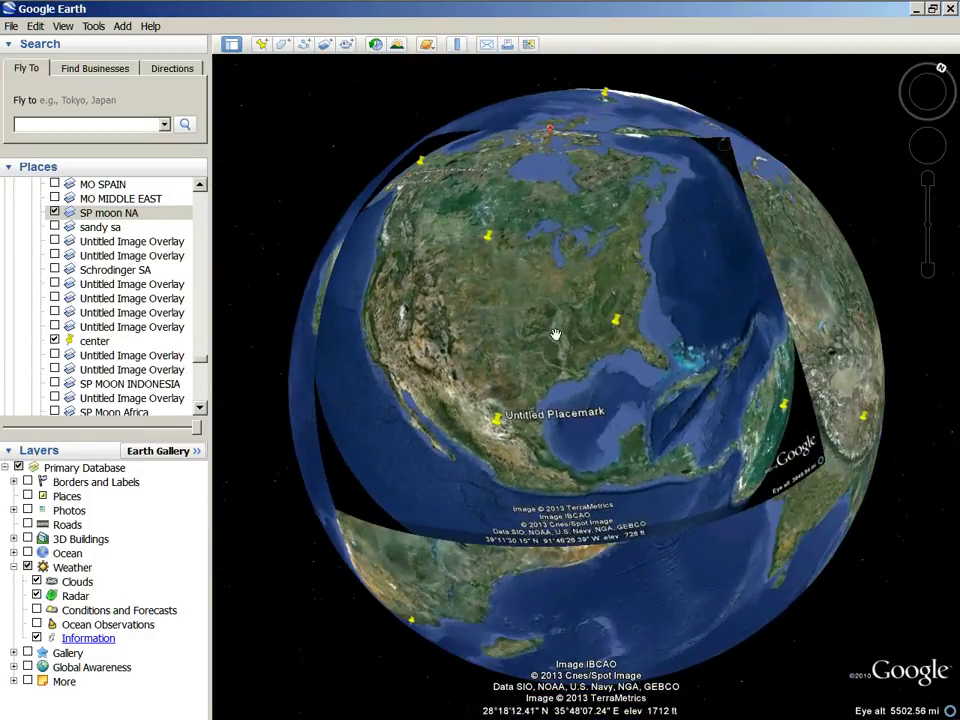
{"action": "key", "text": "Left"}
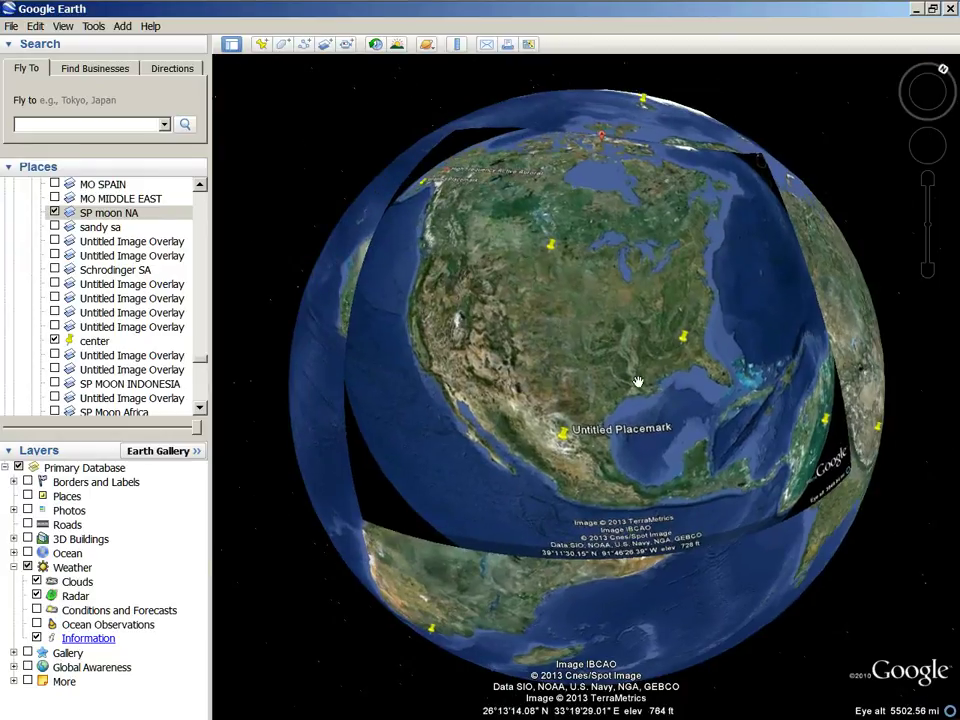